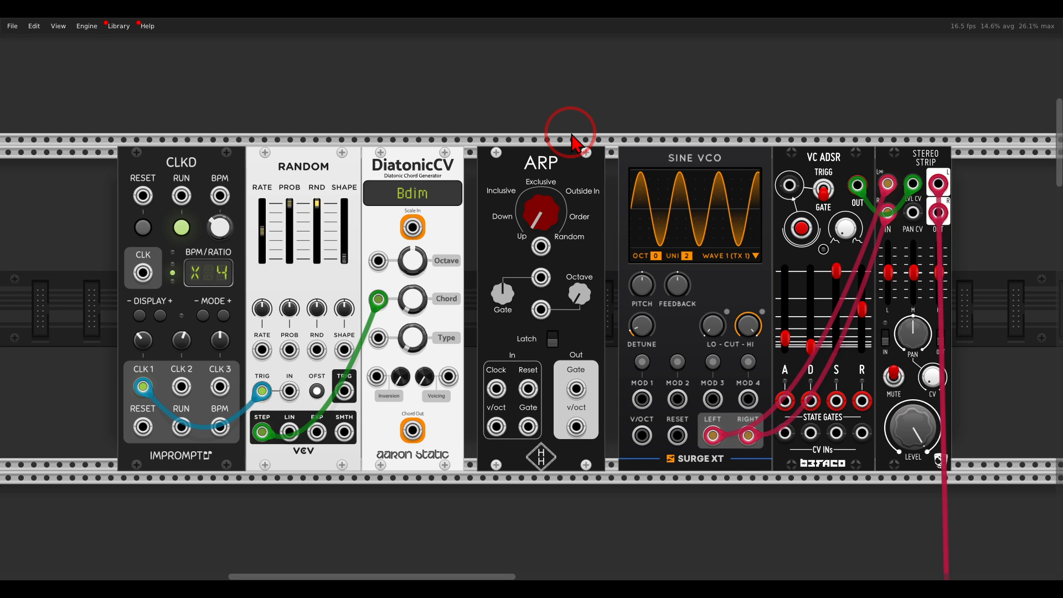
- Patch ARP's inputs: DiatonicCV's chord output to v/oct, CLKD's CLK 2 to Clock, and CLK 1 to Gate
mouse_move(504, 179)
mouse_down()
mouse_move(532, 192)
mouse_move(579, 169)
mouse_move(576, 148)
mouse_up()
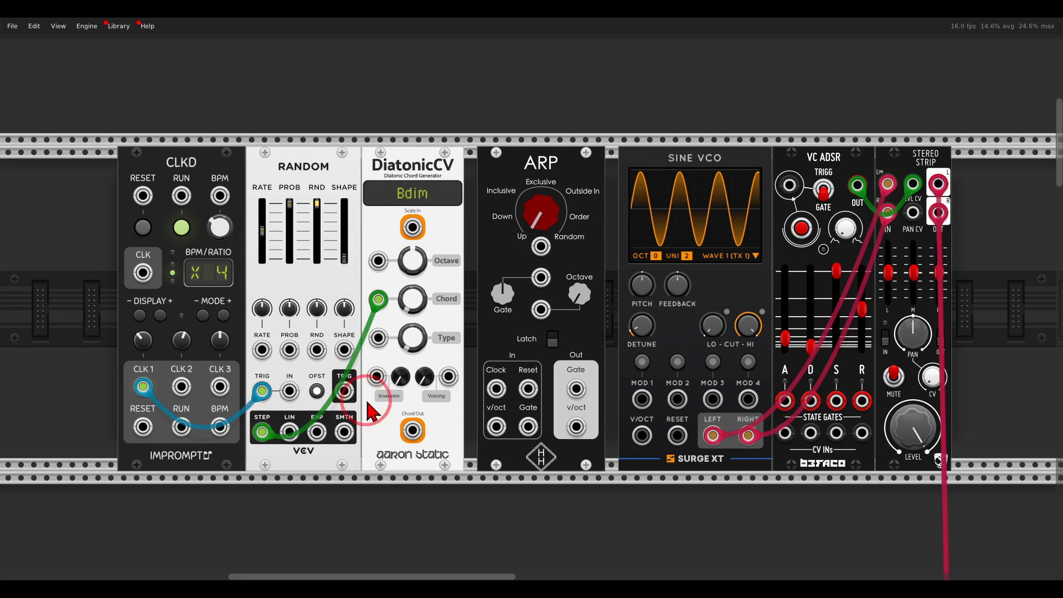
mouse_move(417, 401)
mouse_down()
mouse_move(387, 409)
mouse_move(384, 442)
mouse_move(419, 457)
mouse_move(442, 416)
mouse_up()
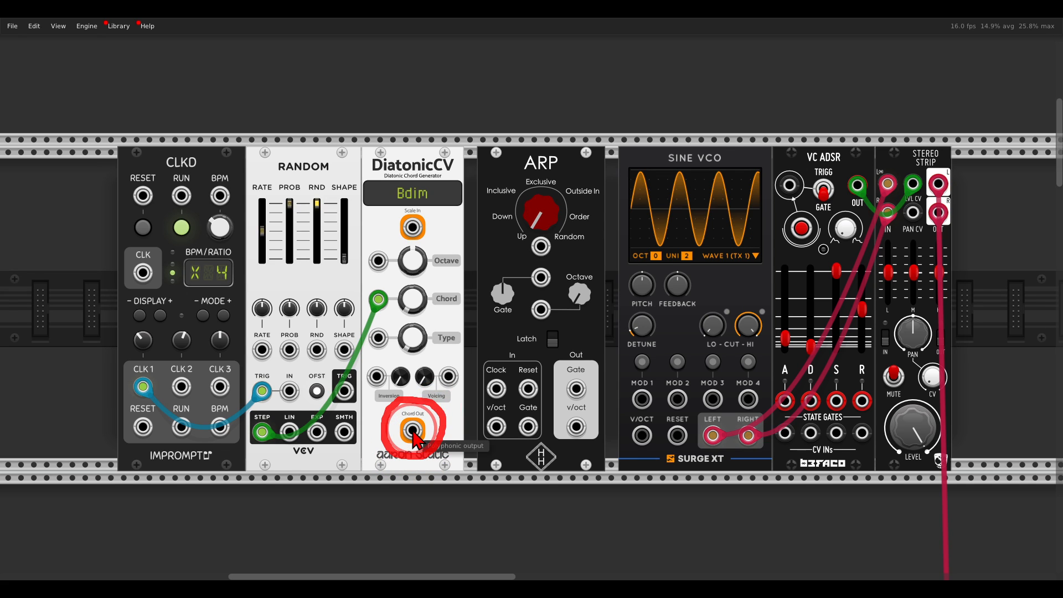
drag(412, 429, 496, 426)
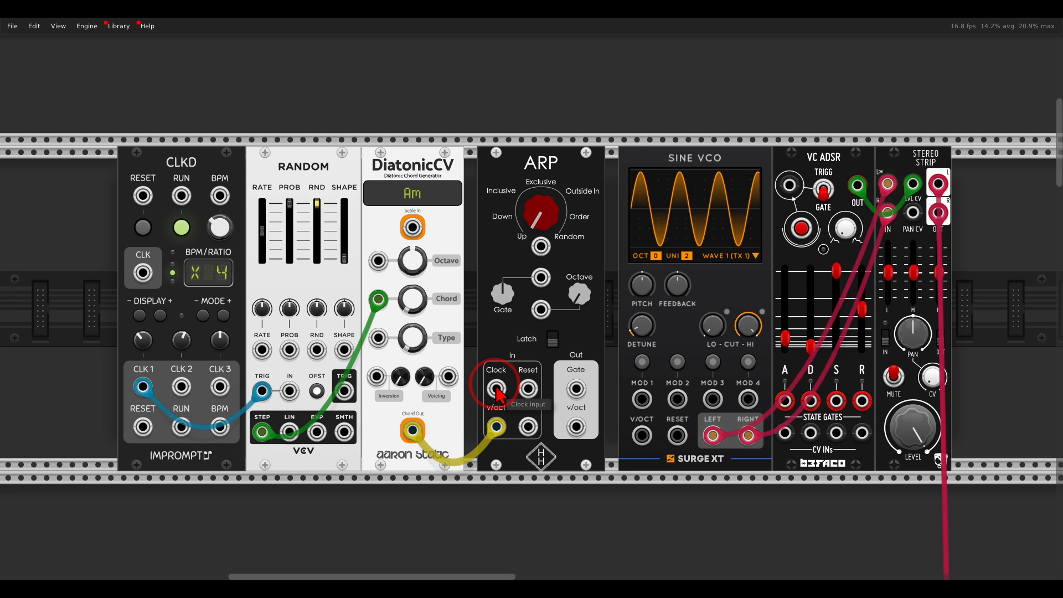
drag(497, 390, 182, 389)
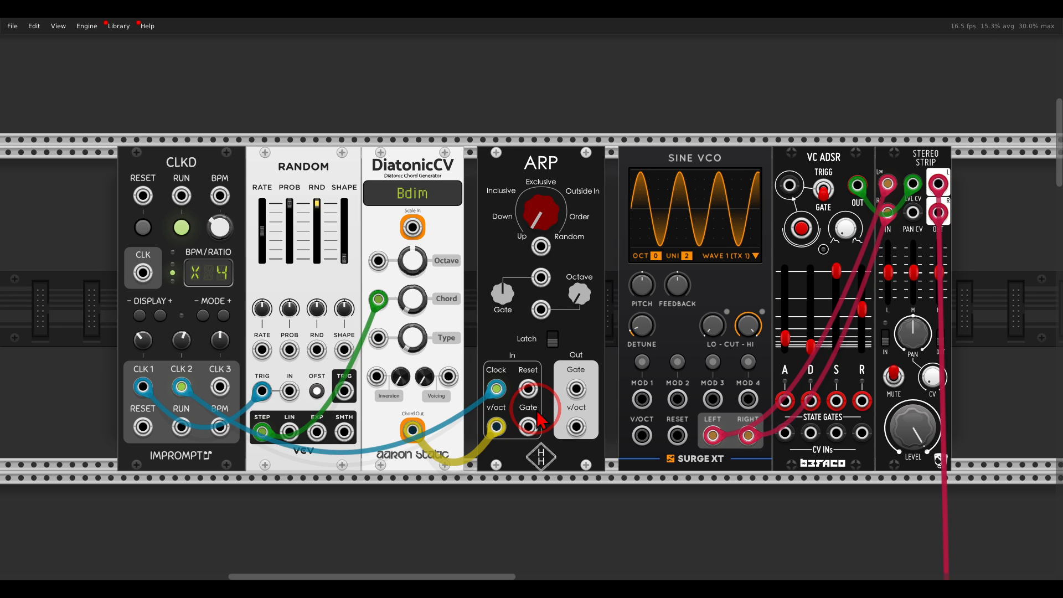
mouse_move(546, 399)
mouse_down()
mouse_move(500, 417)
mouse_move(552, 426)
mouse_move(548, 399)
mouse_move(540, 445)
mouse_move(332, 451)
mouse_move(139, 394)
mouse_up()
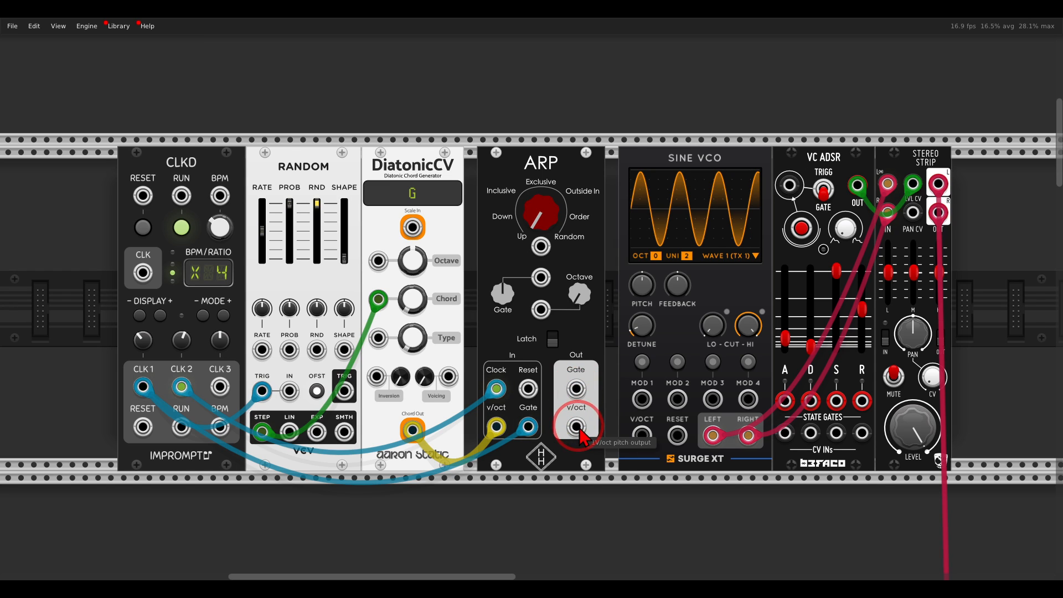
- Patch ARP's v/oct output to the Sine VCO's V/OCT input and its gate output to the VC ADSR's gate input
drag(578, 427, 640, 437)
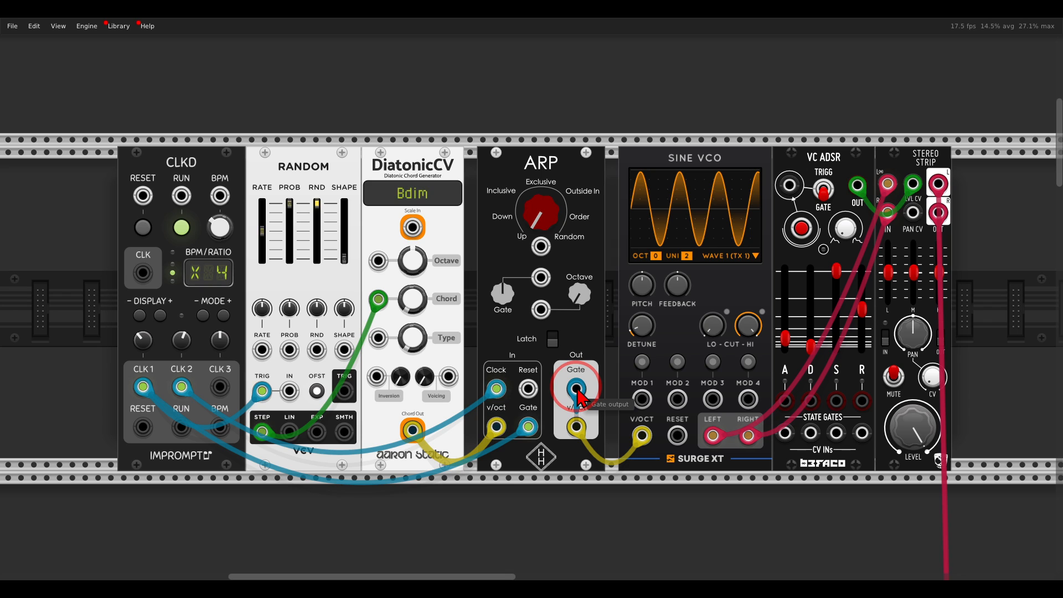
drag(576, 389, 791, 187)
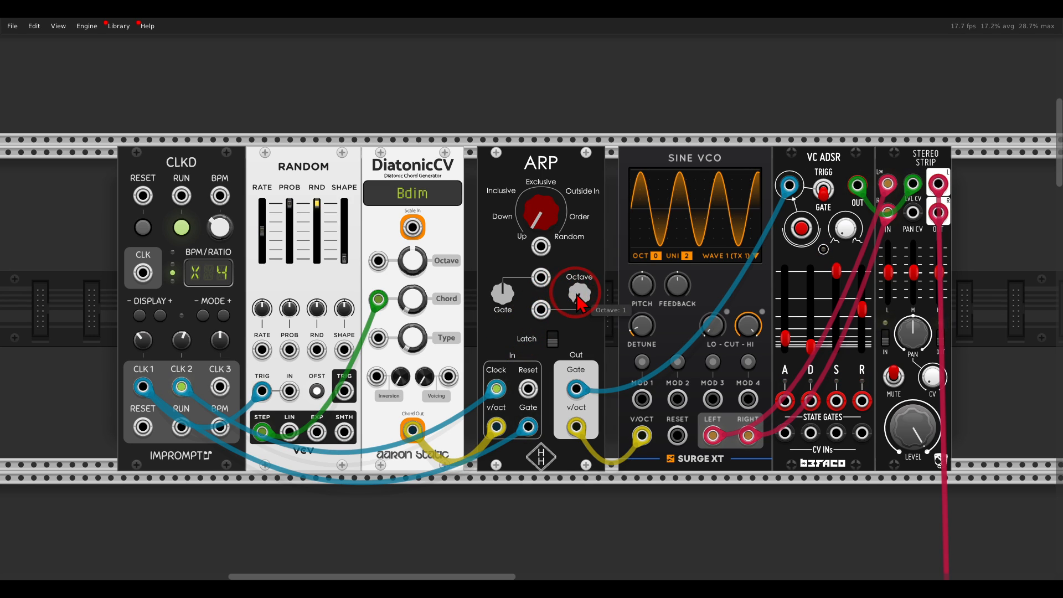
- Change ARP's octave range and arpeggio pattern
drag(577, 301, 574, 331)
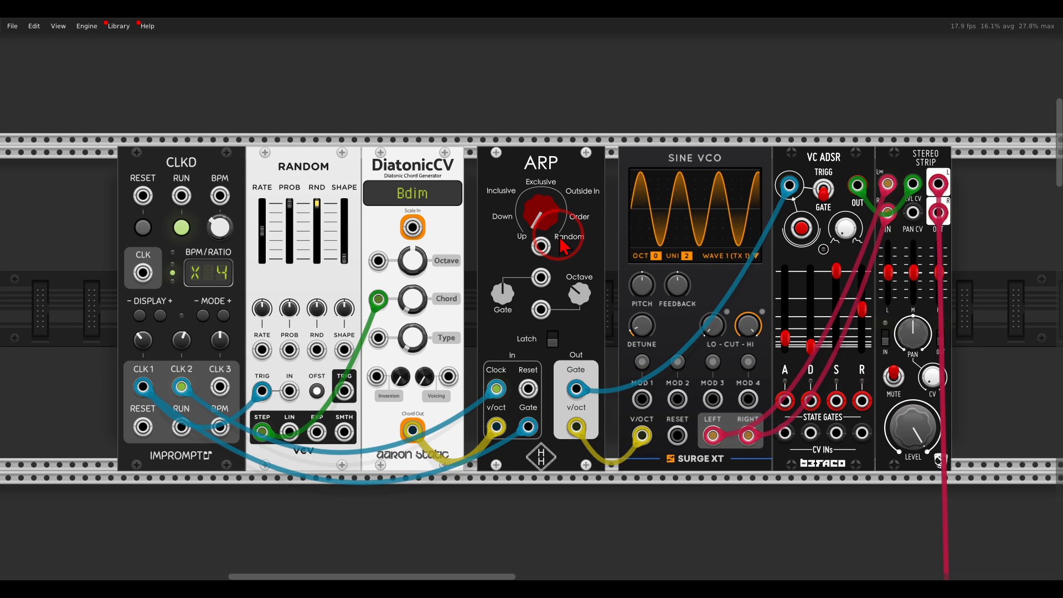
drag(548, 221, 536, 166)
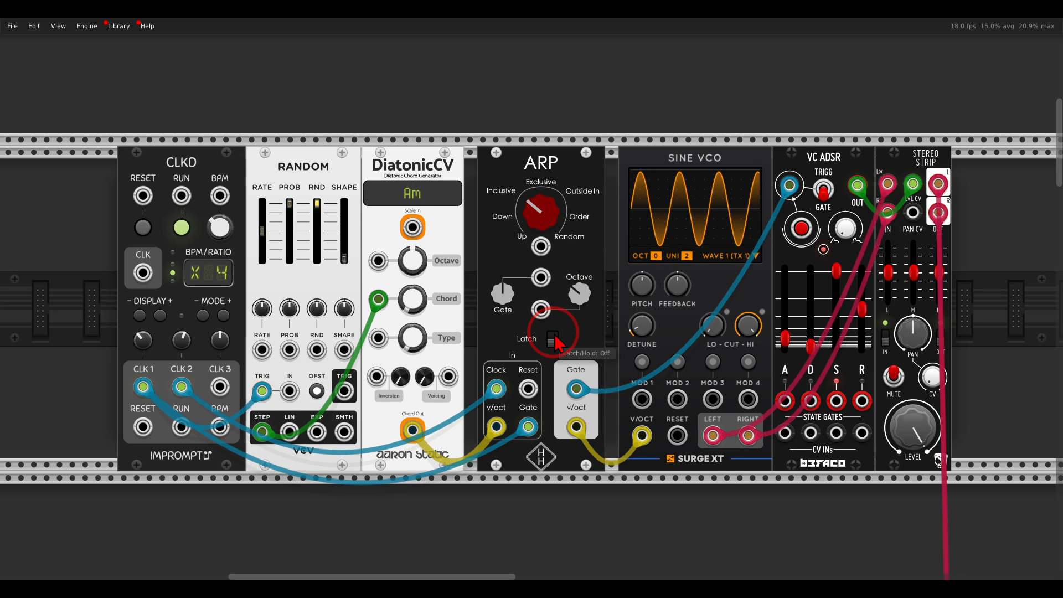
drag(576, 389, 507, 349)
- Make the OFFSET, CVMIX and 8VERT modules each send a constant 10 V to their scopes
scroll(498, 343, down, 12)
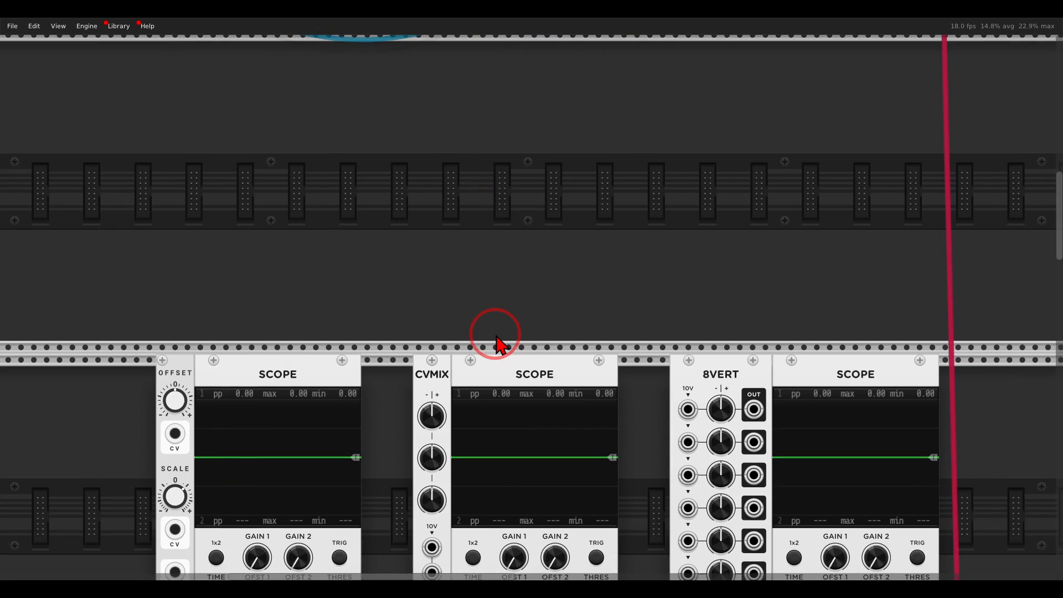
scroll(495, 338, down, 2)
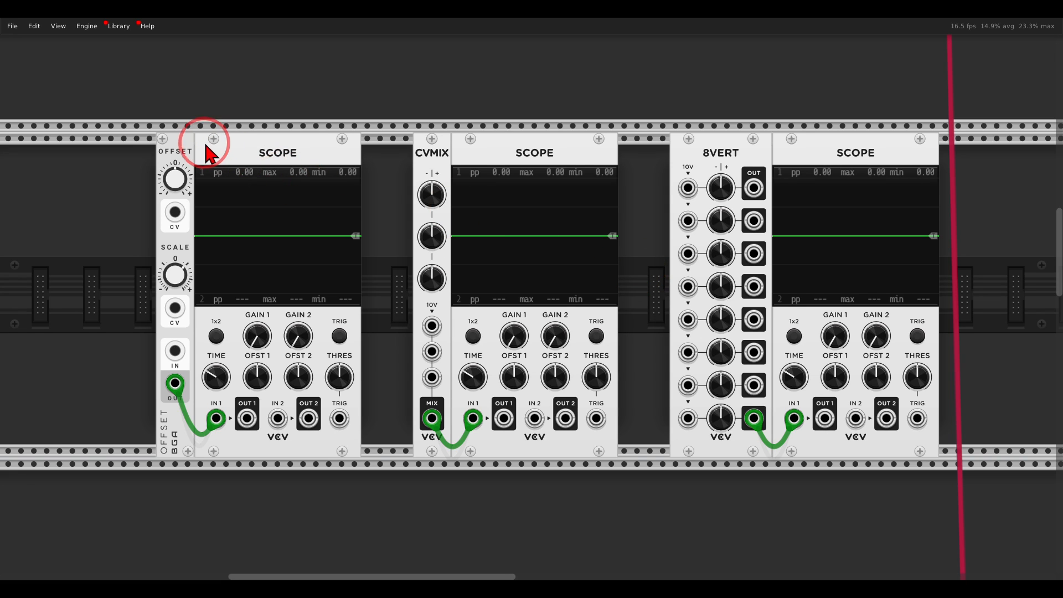
mouse_move(206, 145)
mouse_down()
mouse_move(143, 131)
mouse_move(201, 217)
mouse_move(161, 123)
mouse_move(161, 62)
mouse_up()
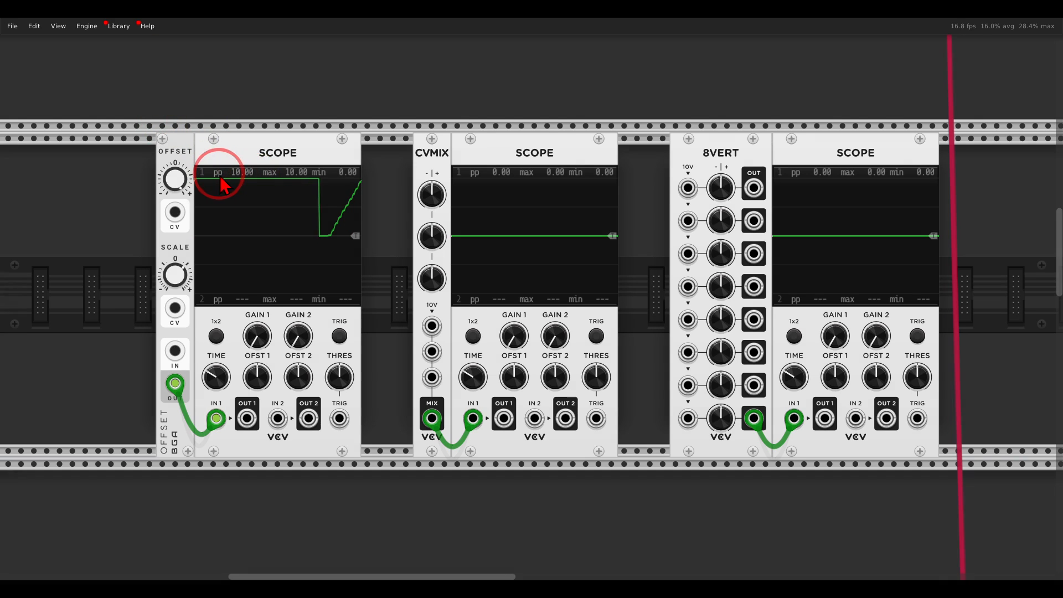
drag(219, 175, 312, 175)
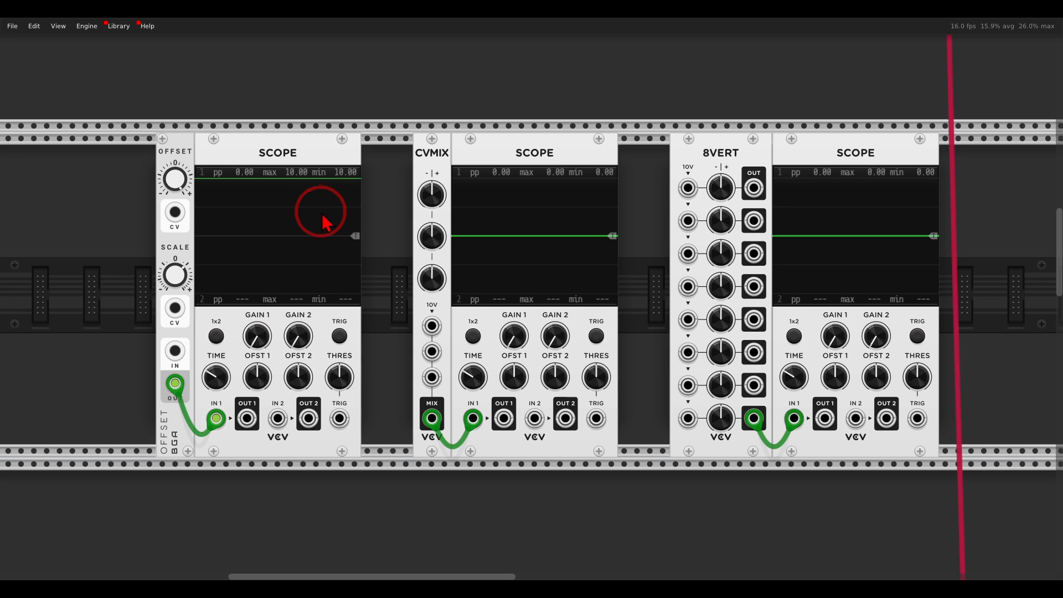
drag(432, 204, 419, 178)
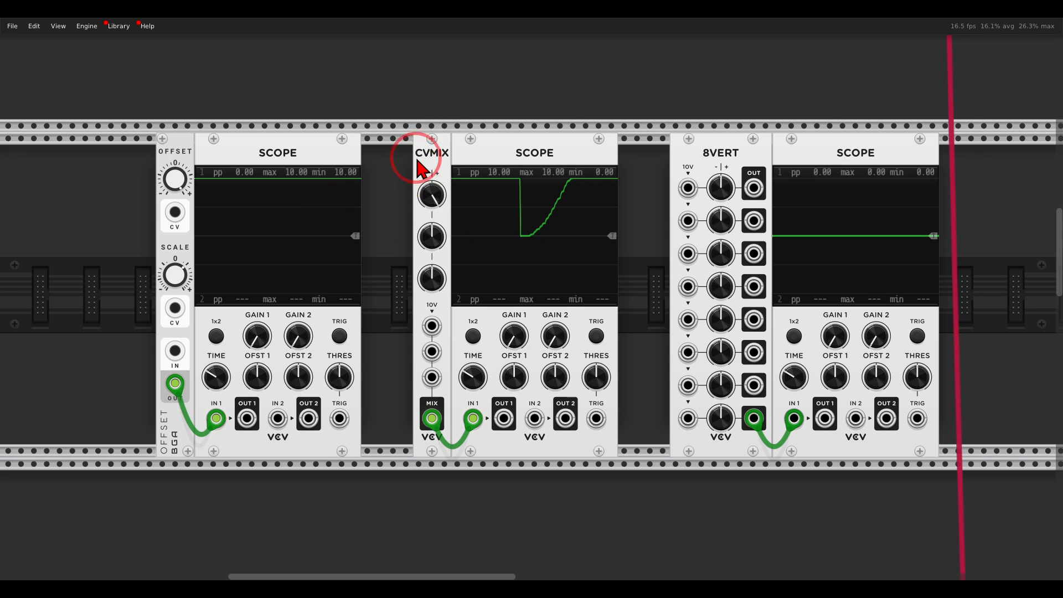
drag(726, 419, 705, 301)
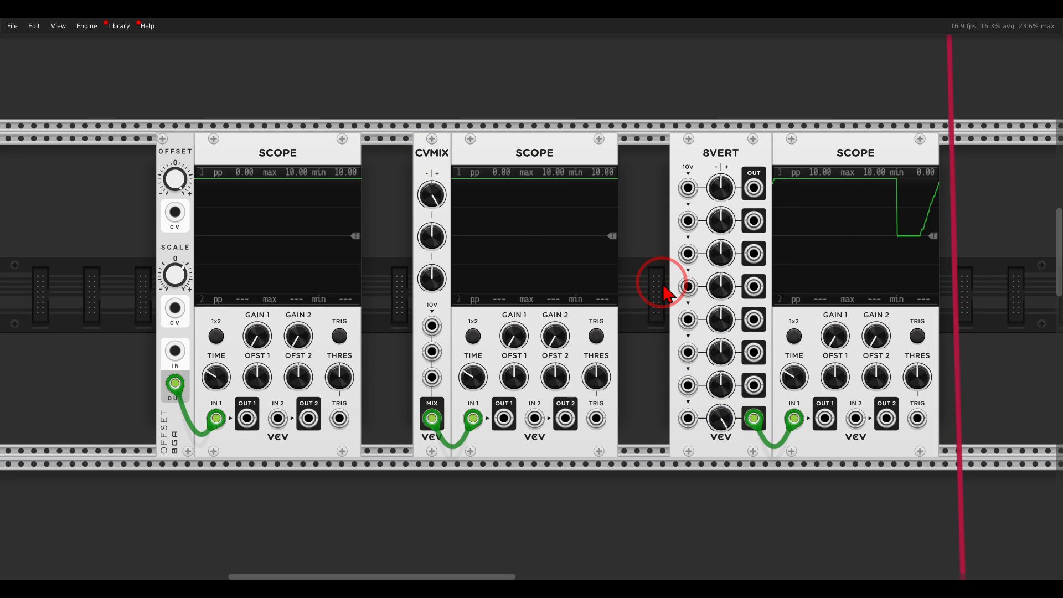
- In the patch with OFFSET beside ARP, connect the OFFSET module's output to ARP's Gate input
scroll(663, 286, down, 10)
scroll(663, 284, down, 5)
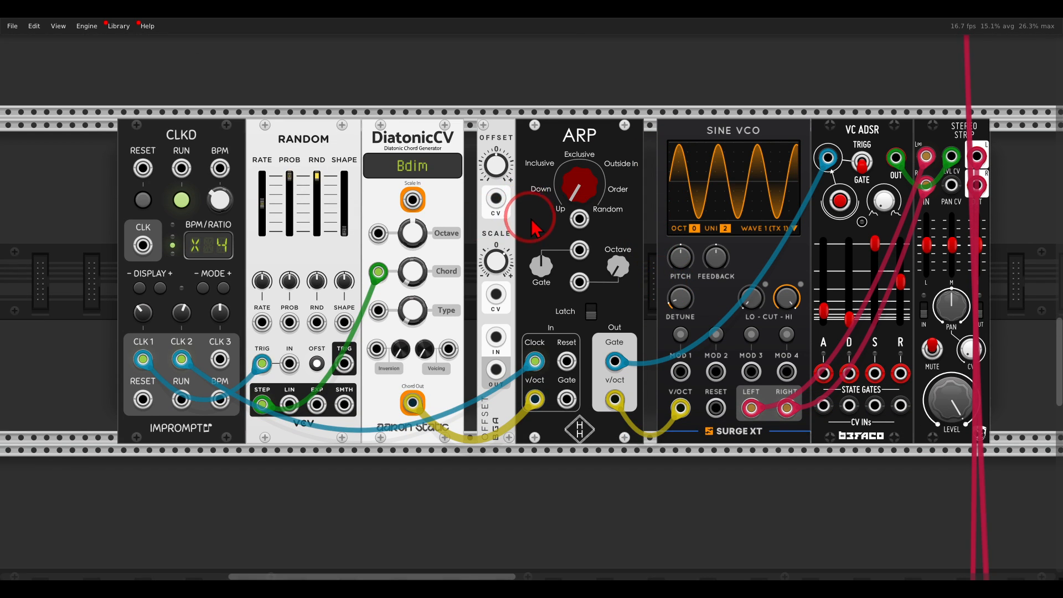
drag(540, 207, 525, 216)
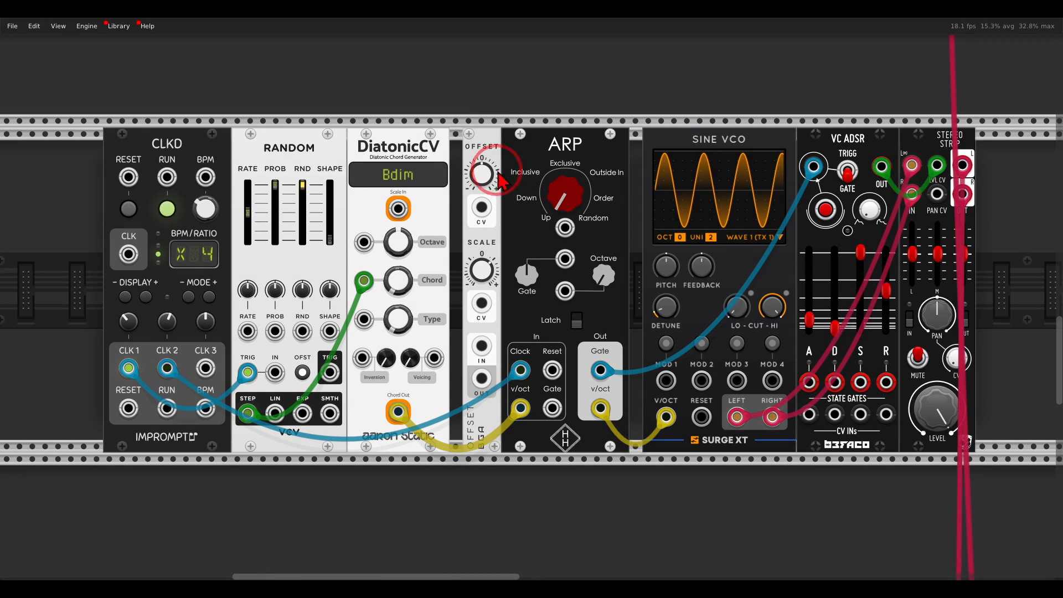
drag(481, 378, 552, 409)
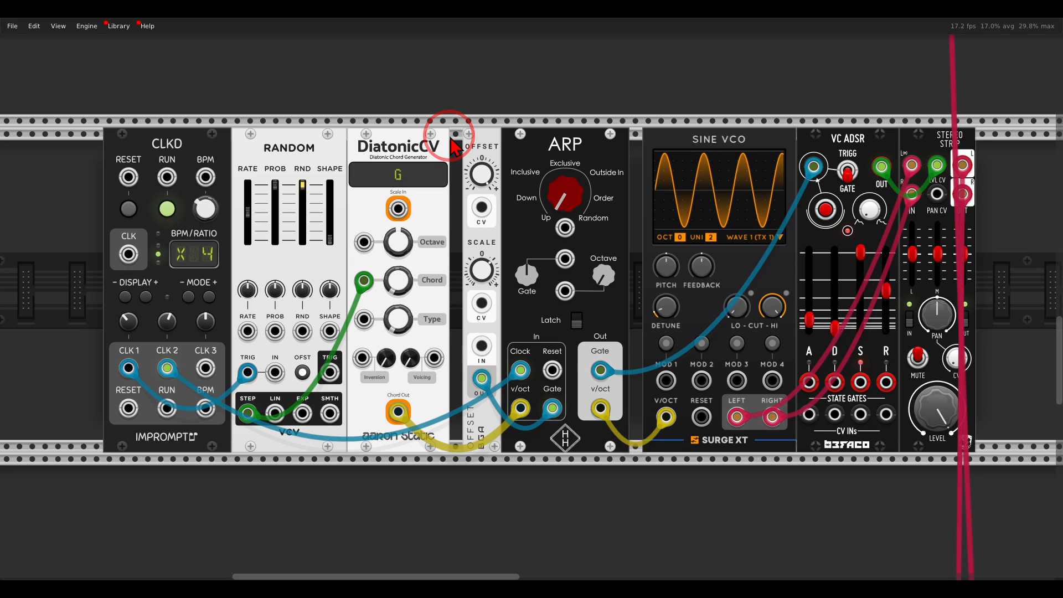
- Set DiatonicCV's chord type to seventh chords, and adjust ARP's octave range and the Sine VCO's feedback
mouse_move(709, 274)
mouse_move(708, 274)
mouse_down()
mouse_move(698, 260)
mouse_move(705, 289)
mouse_move(700, 268)
mouse_up()
drag(401, 314, 404, 255)
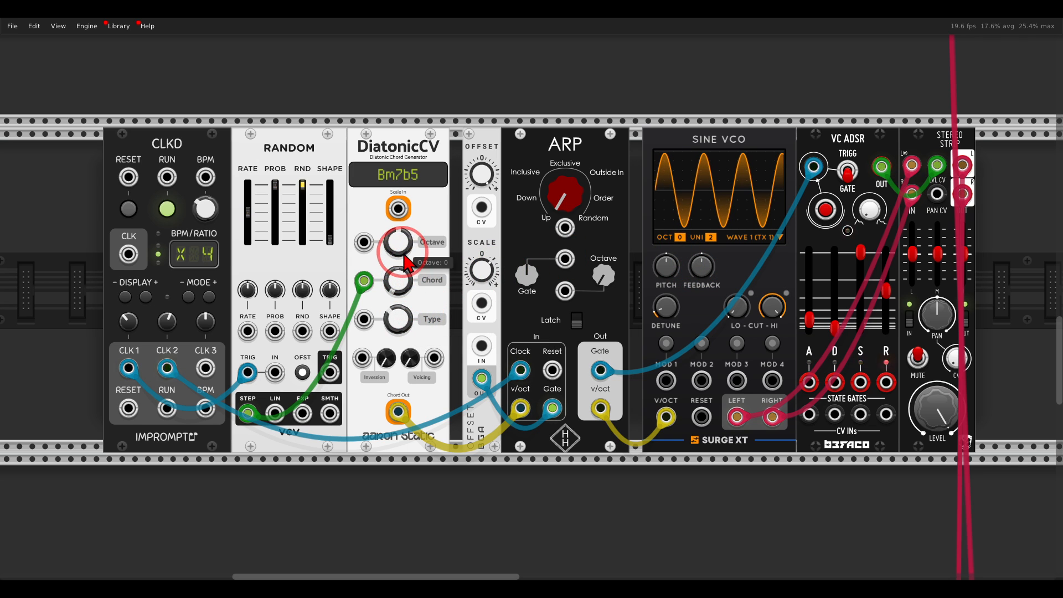
drag(604, 277, 579, 205)
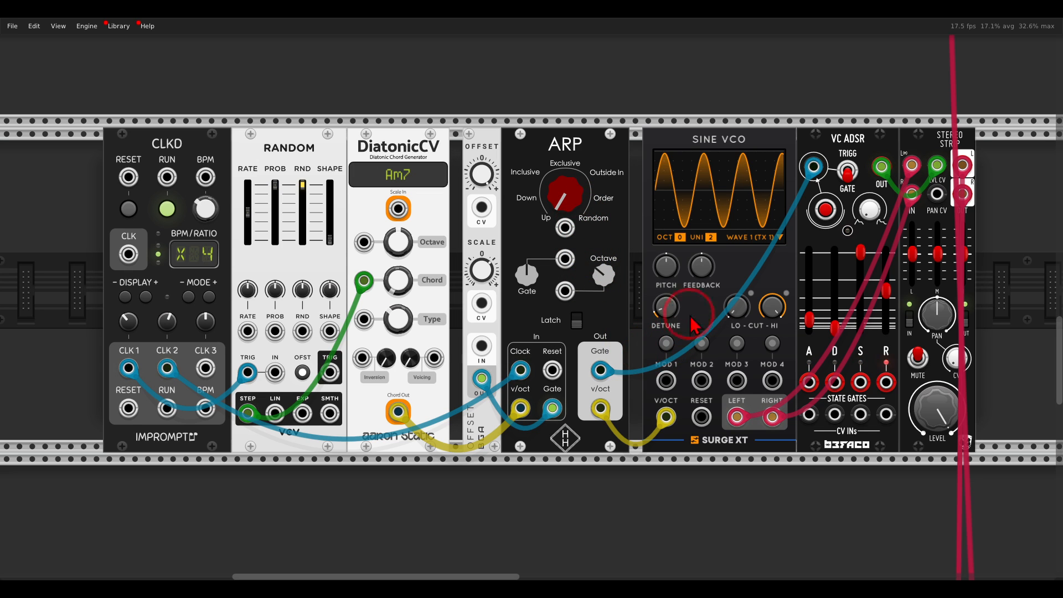
mouse_move(705, 276)
mouse_down()
mouse_move(706, 289)
mouse_move(696, 250)
mouse_move(693, 263)
mouse_up()
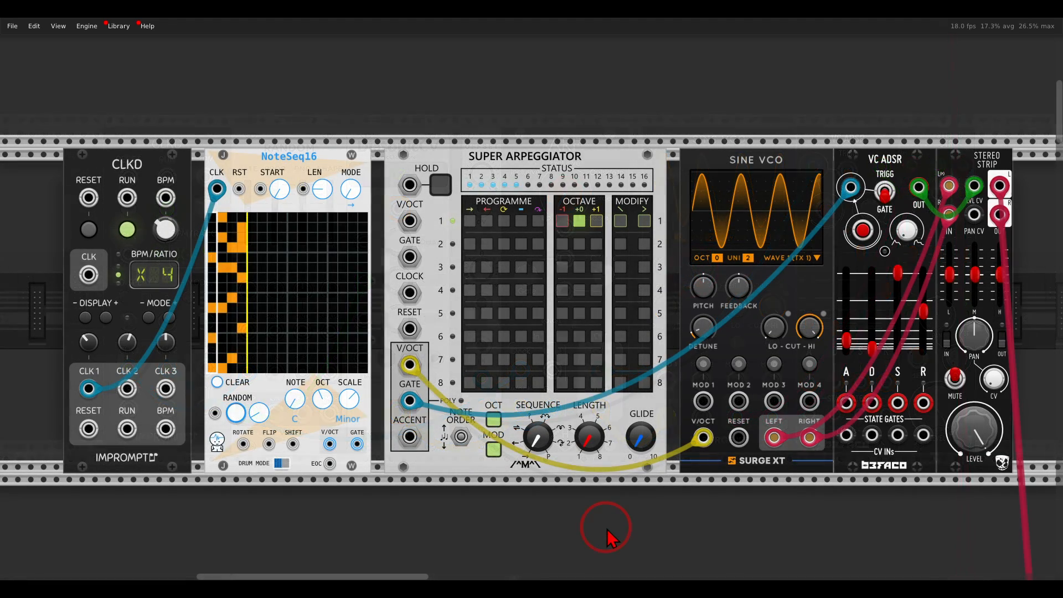
- View the Super Arpeggiator promo image in the image viewer and return to the VCV Rack patch
mouse_move(550, 122)
mouse_down()
mouse_move(445, 182)
mouse_move(605, 132)
mouse_move(585, 137)
mouse_up()
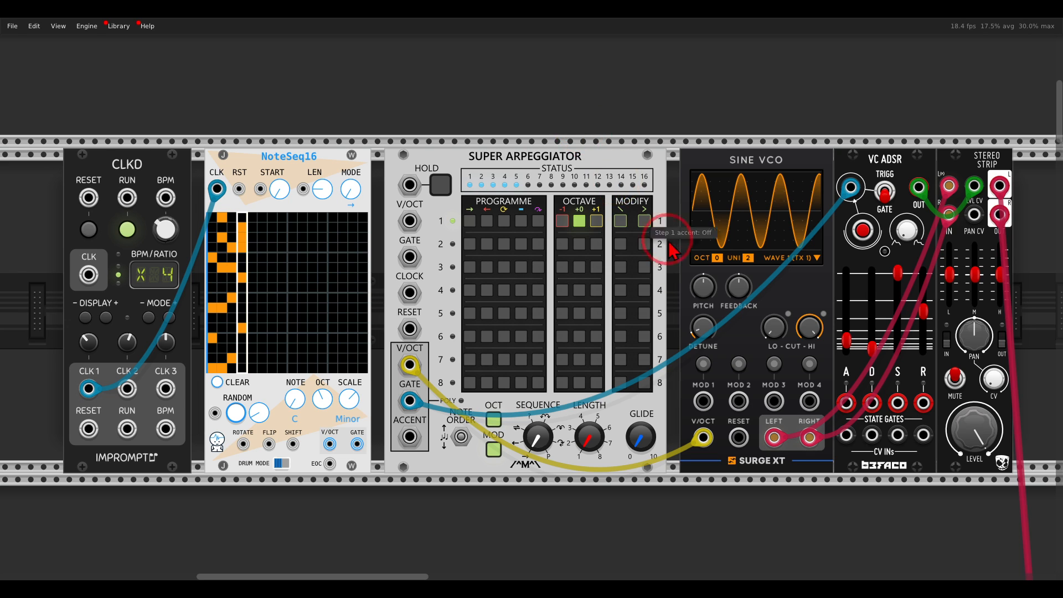
click(886, 586)
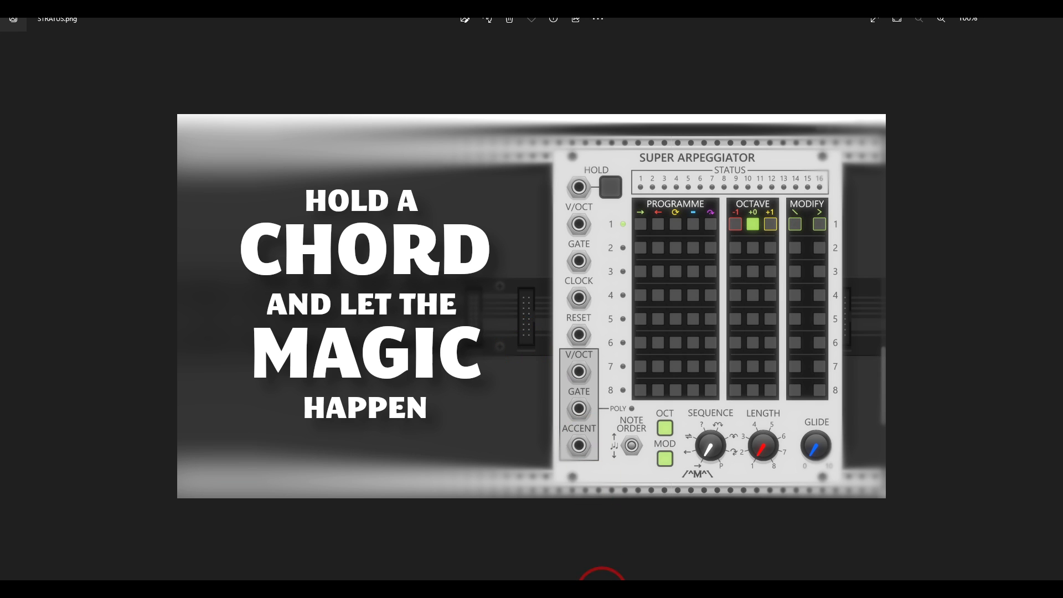
click(601, 592)
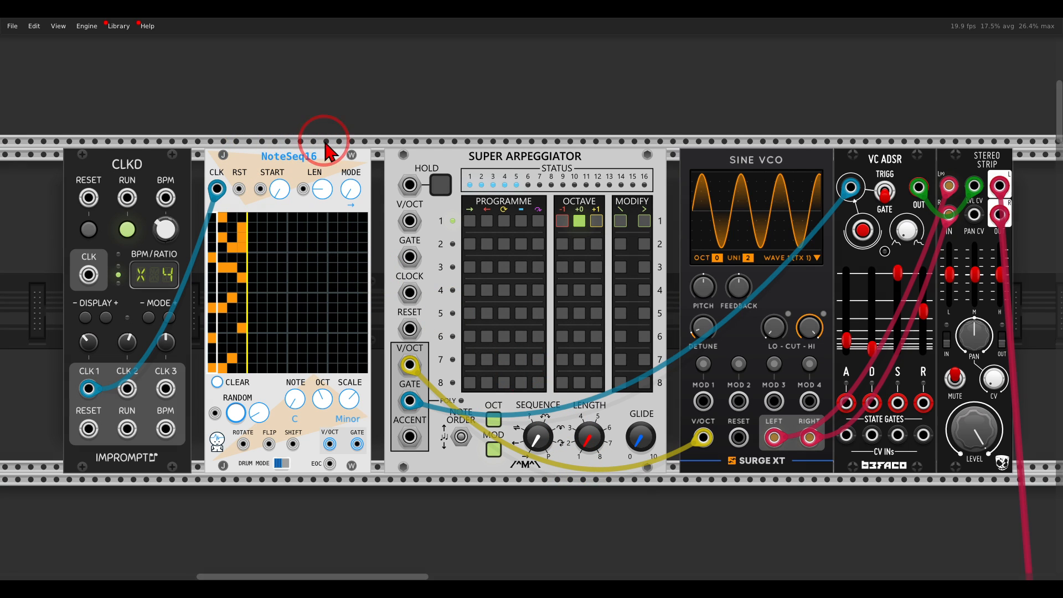
- Check the polyphony channels setting of the NoteSeq16 module
mouse_move(327, 151)
mouse_down()
mouse_move(260, 140)
mouse_move(257, 166)
mouse_move(340, 146)
mouse_move(322, 160)
mouse_up()
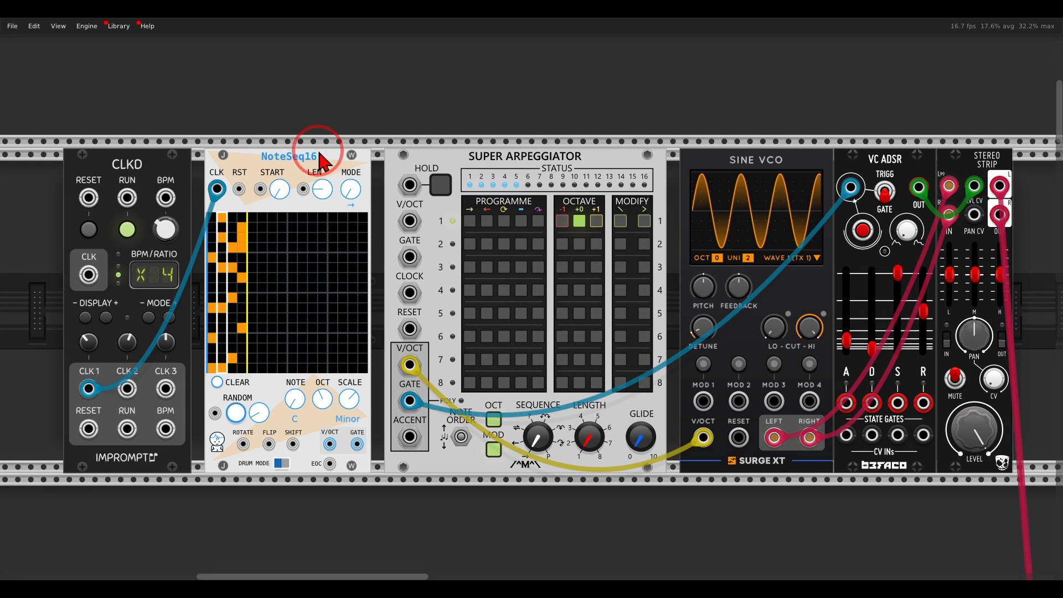
right_click(314, 161)
mouse_move(346, 306)
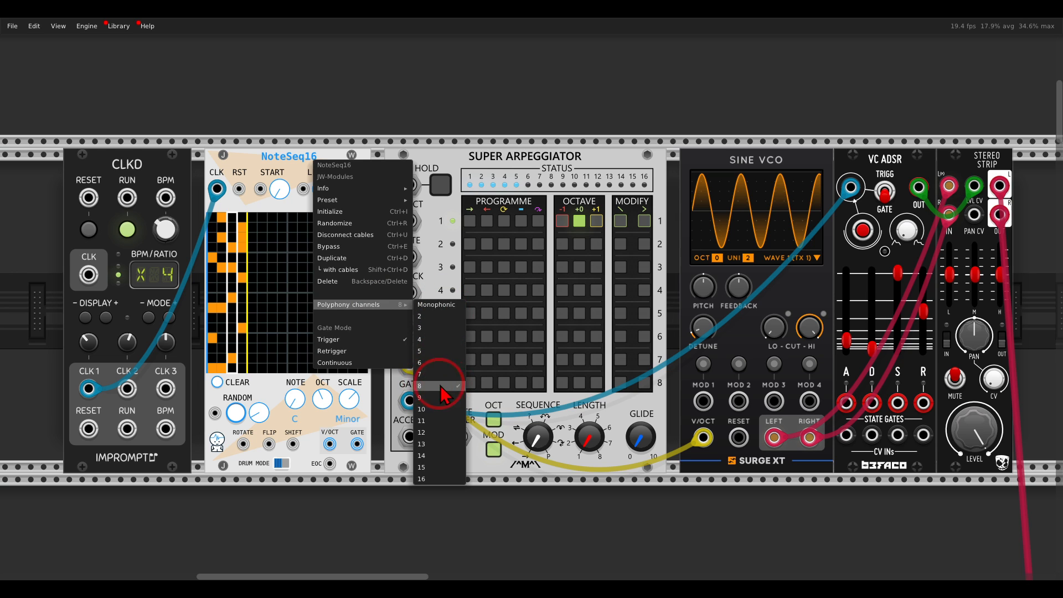
click(279, 162)
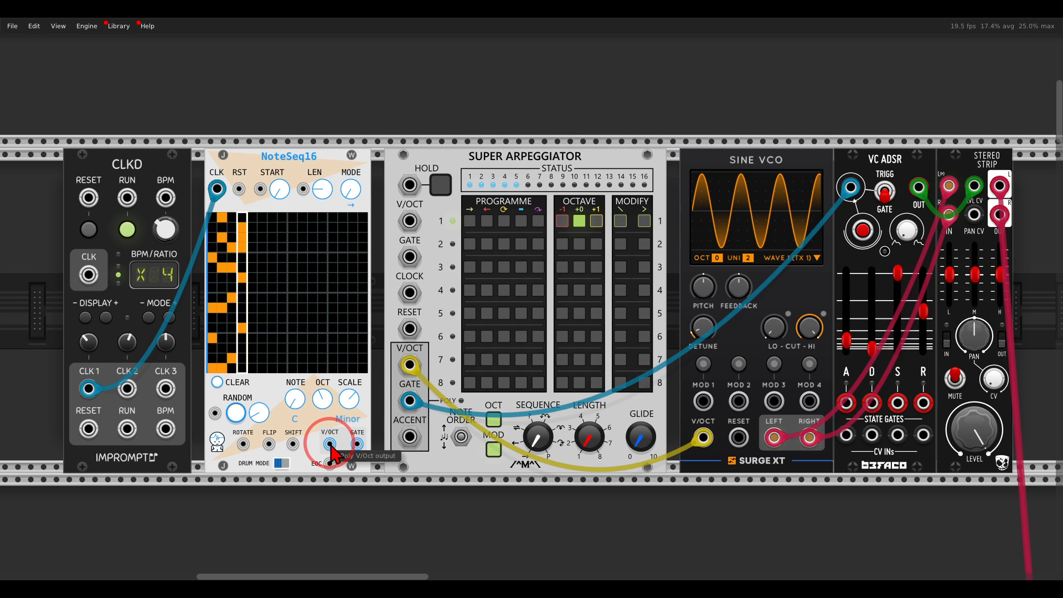
- Patch NoteSeq16's V/OCT and GATE outputs to the matching Super Arpeggiator inputs, and CLKD's CLK 2 to its CLOCK input
drag(330, 443, 409, 221)
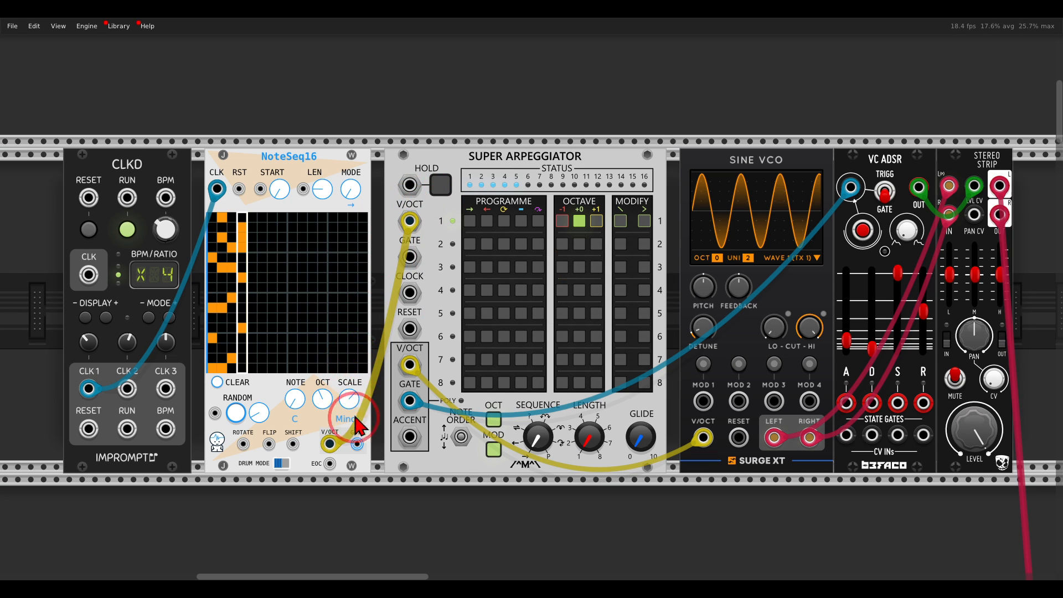
drag(357, 444, 408, 257)
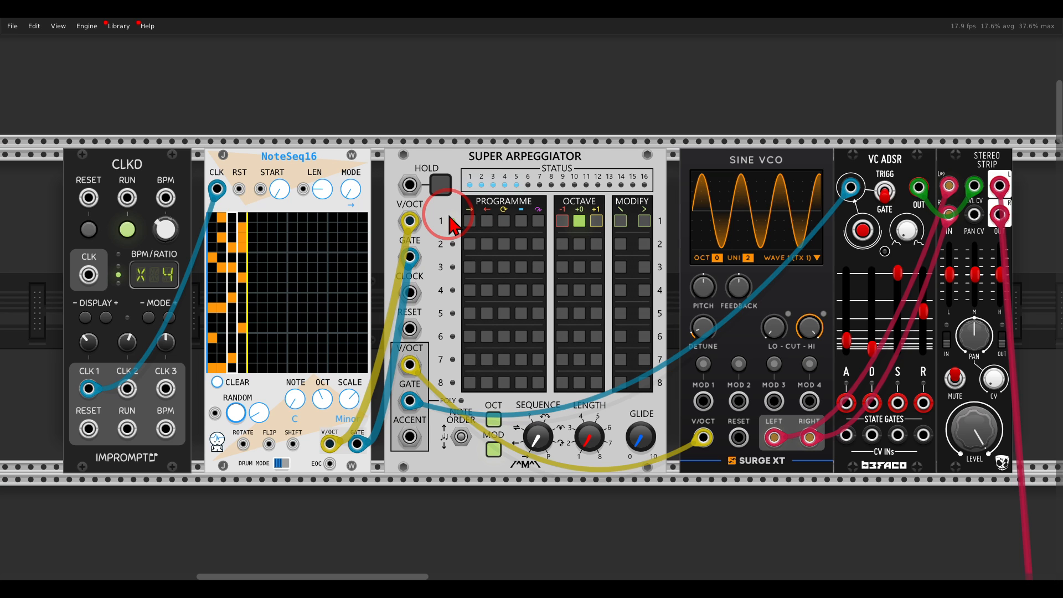
drag(128, 390, 410, 292)
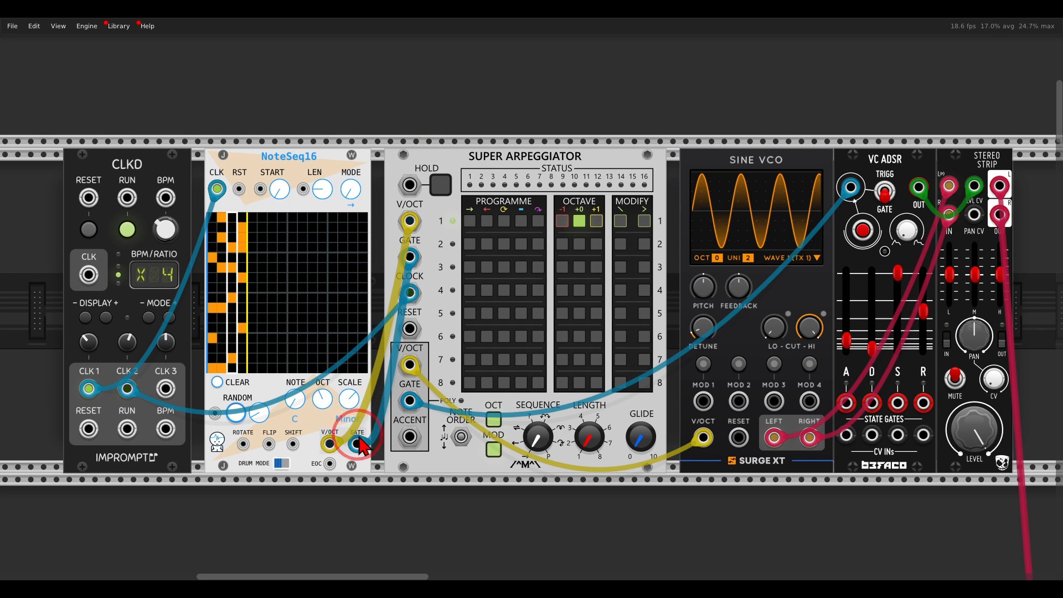
- Set NoteSeq16's gate mode to Continuous
mouse_move(356, 447)
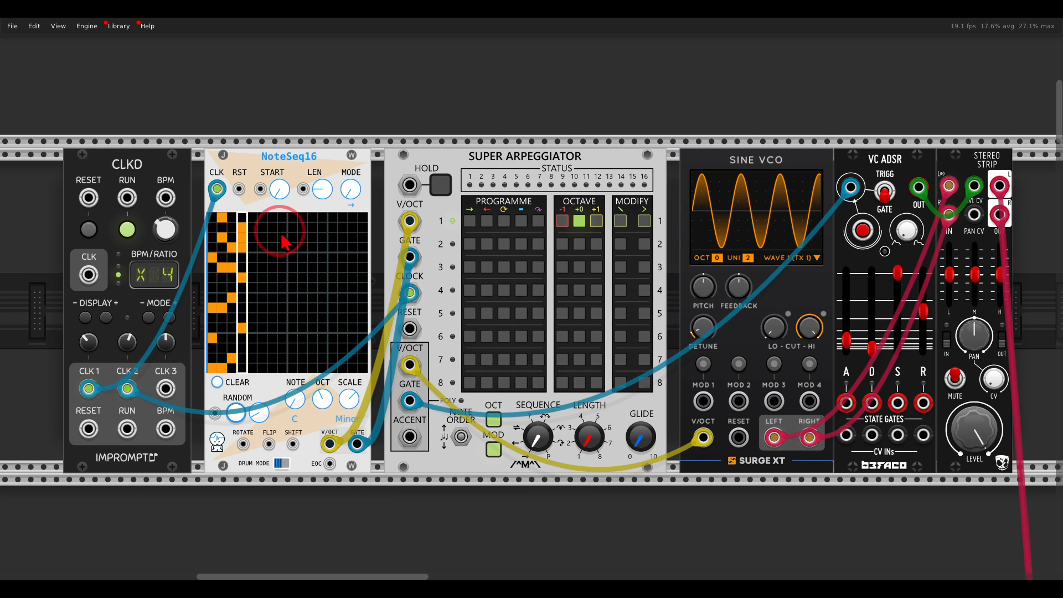
right_click(288, 168)
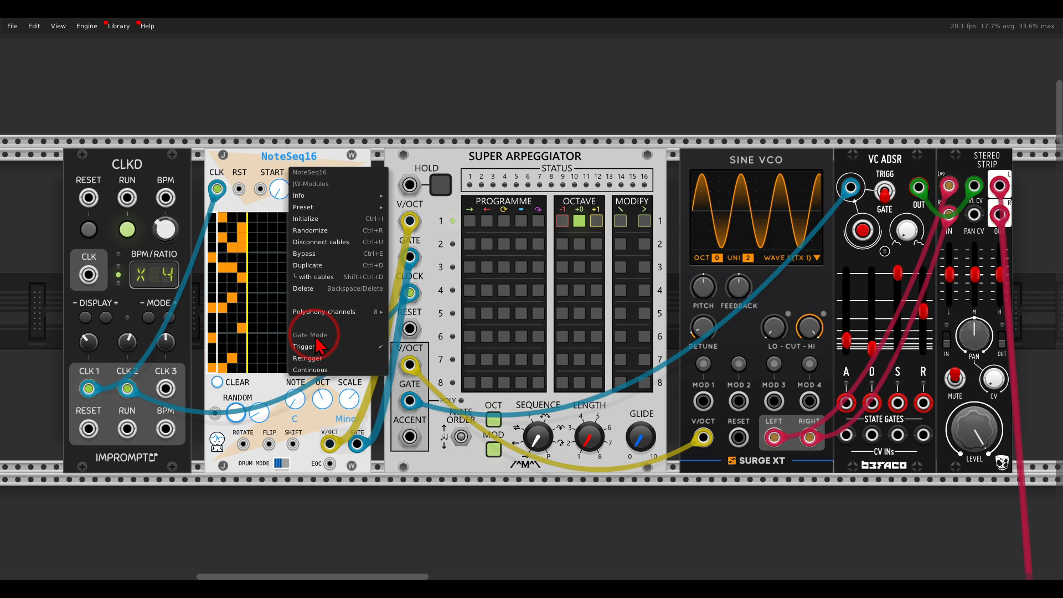
click(311, 370)
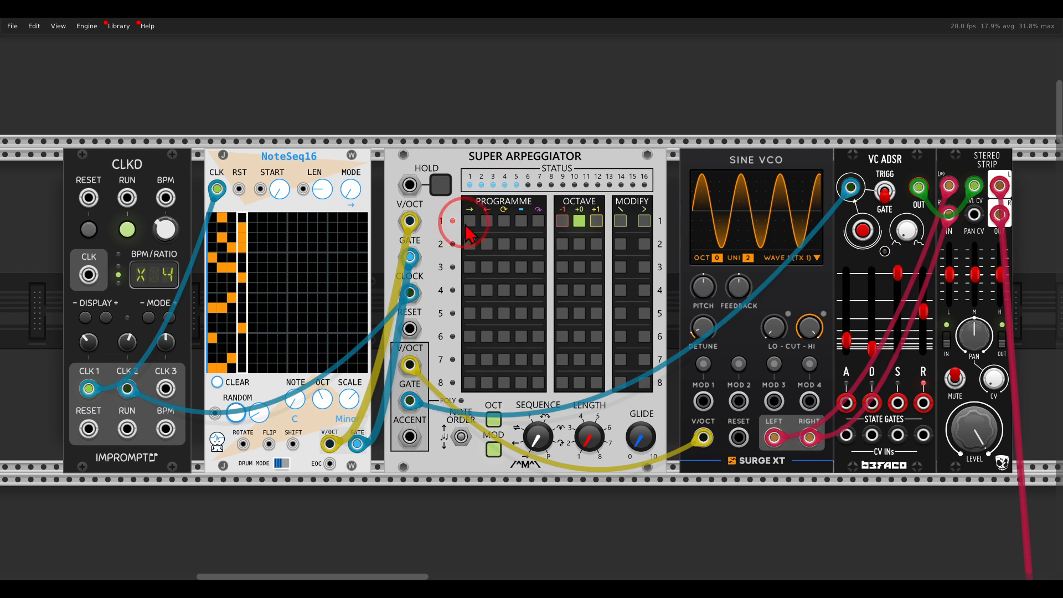
drag(458, 220, 457, 288)
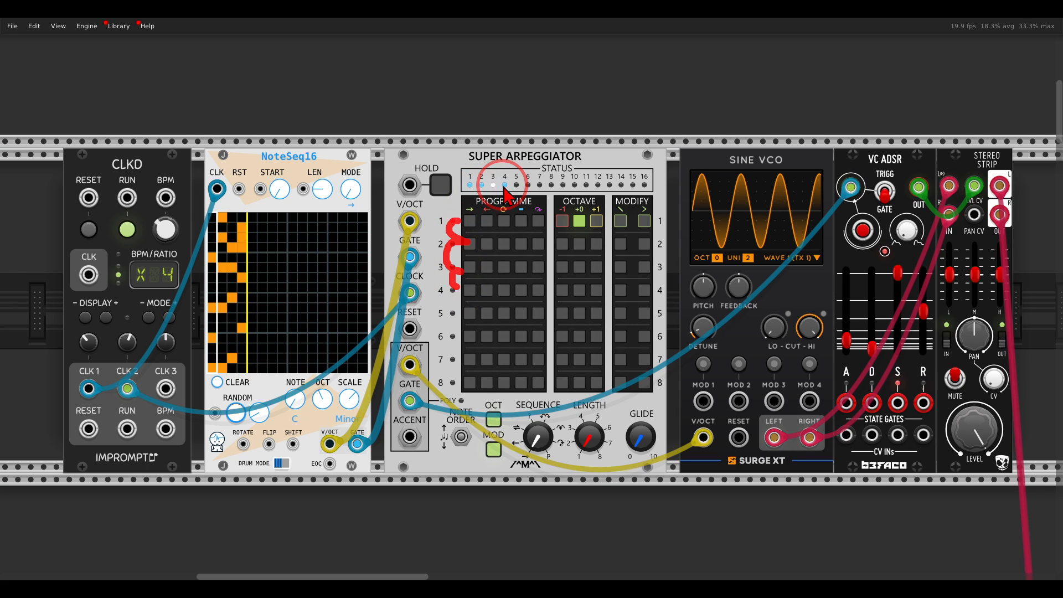
key(Escape)
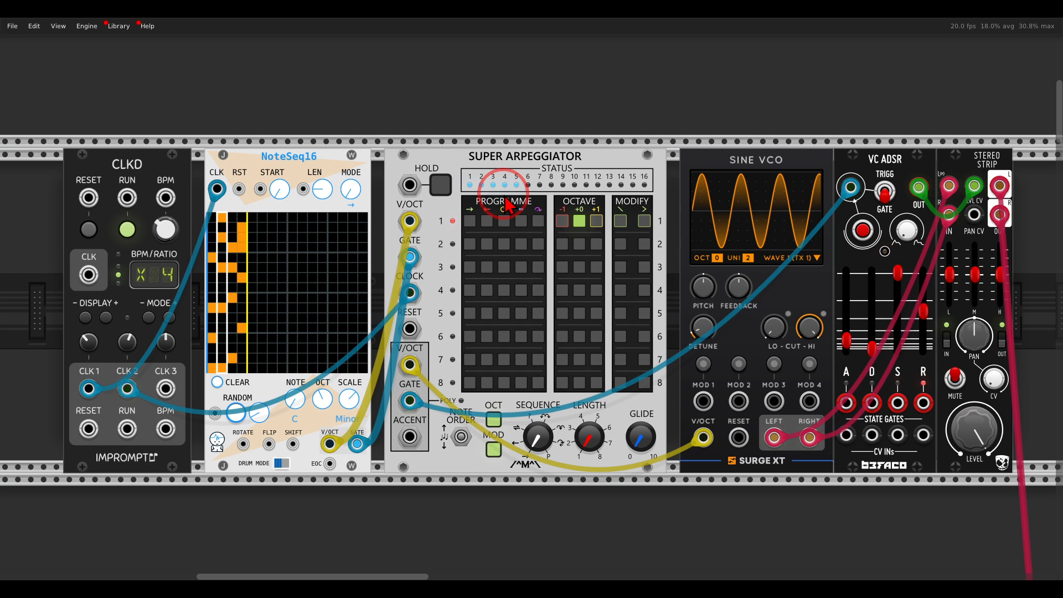
- Set the Super Arpeggiator's length to 8 and shift steps 1 and 4 up one octave
drag(588, 438, 573, 348)
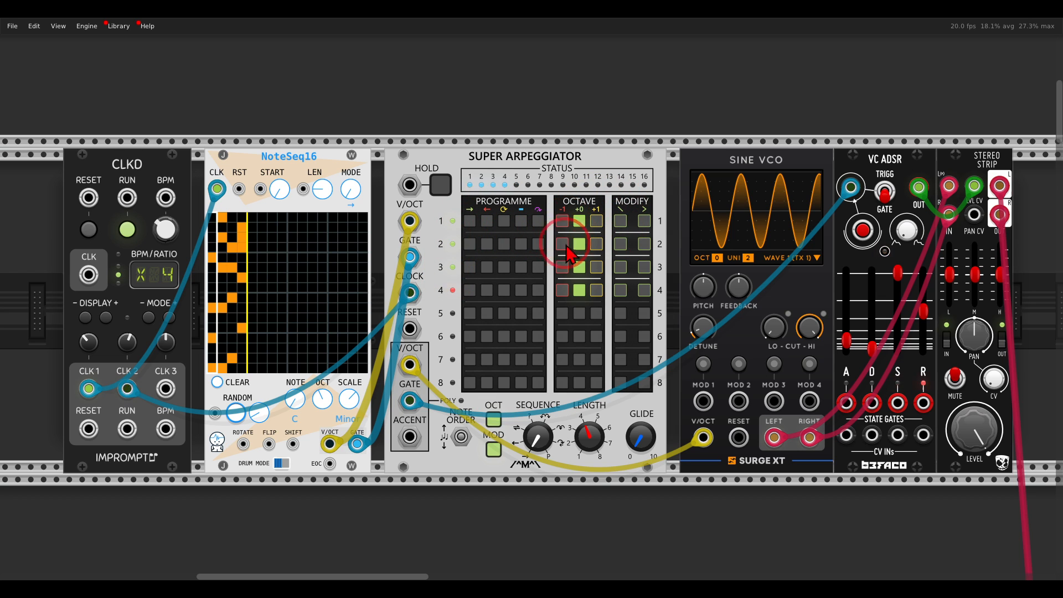
click(596, 244)
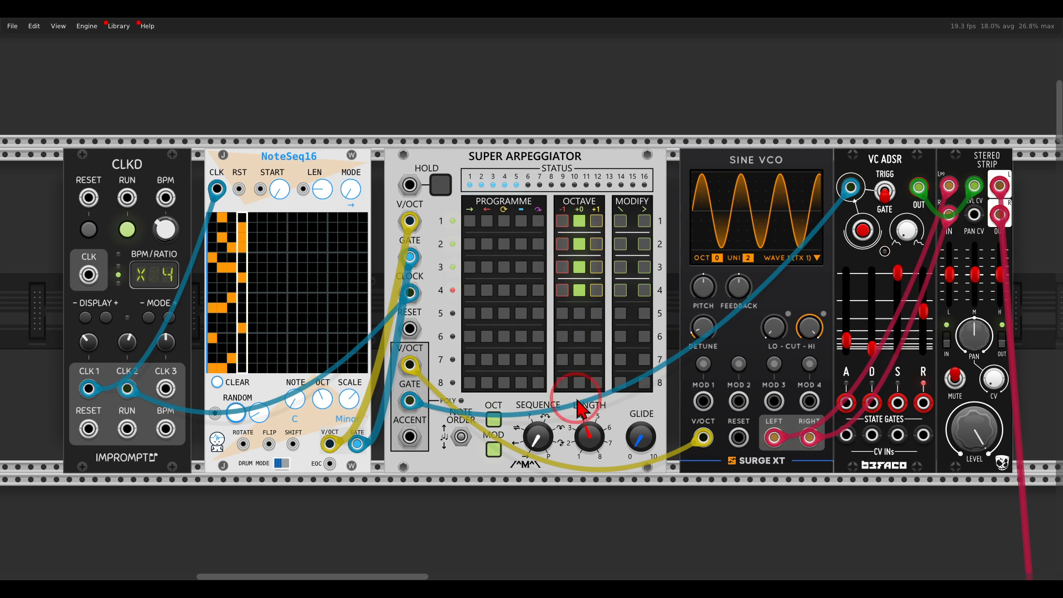
drag(589, 436, 570, 298)
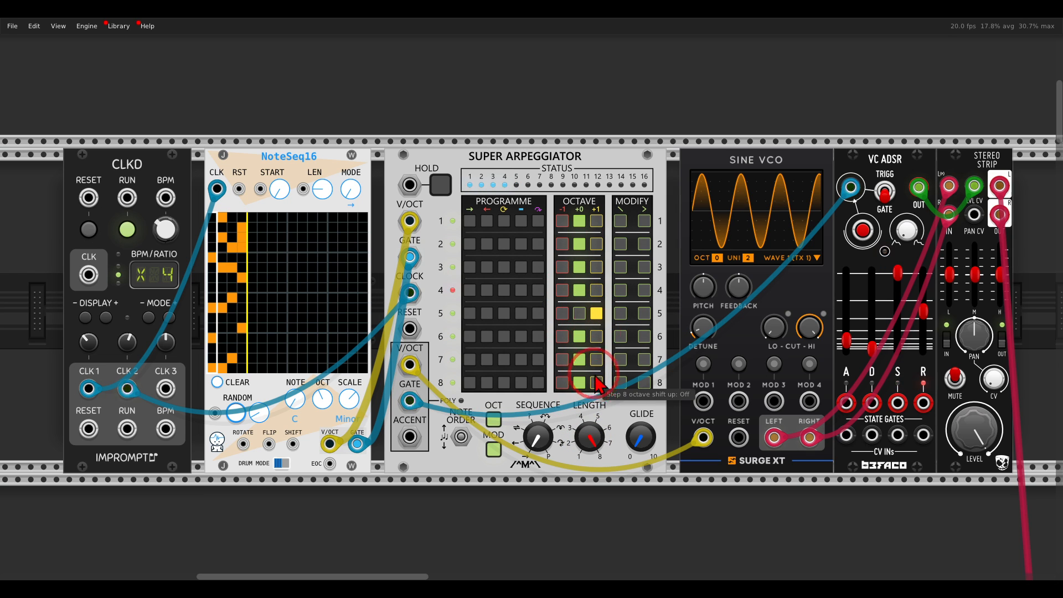
click(597, 313)
click(597, 220)
click(596, 290)
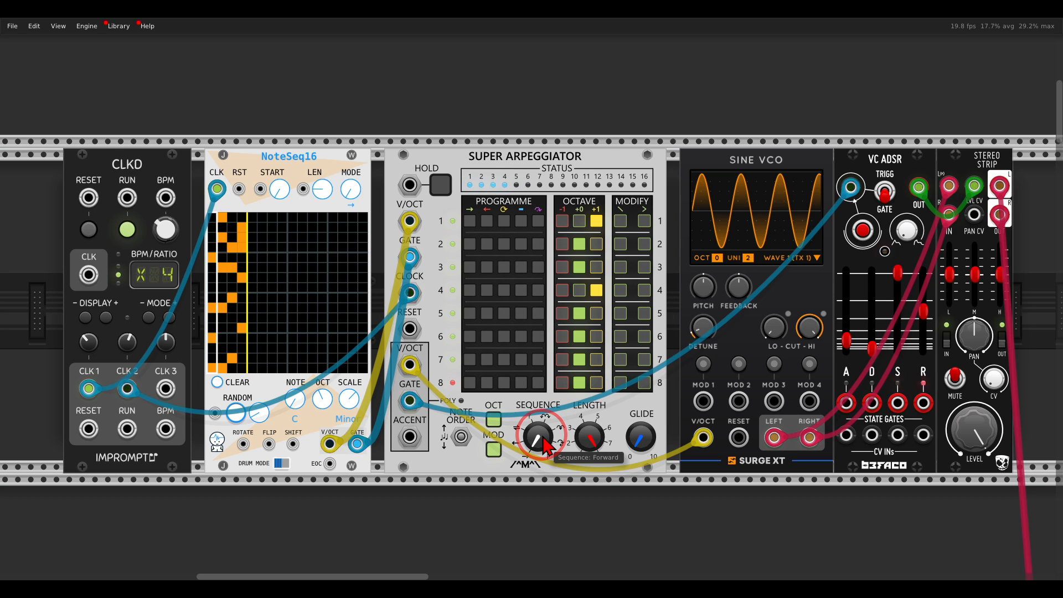
- Set the Super Arpeggiator's sequence mode to Pendulum
mouse_move(544, 443)
mouse_down()
mouse_move(535, 378)
mouse_move(540, 443)
mouse_up()
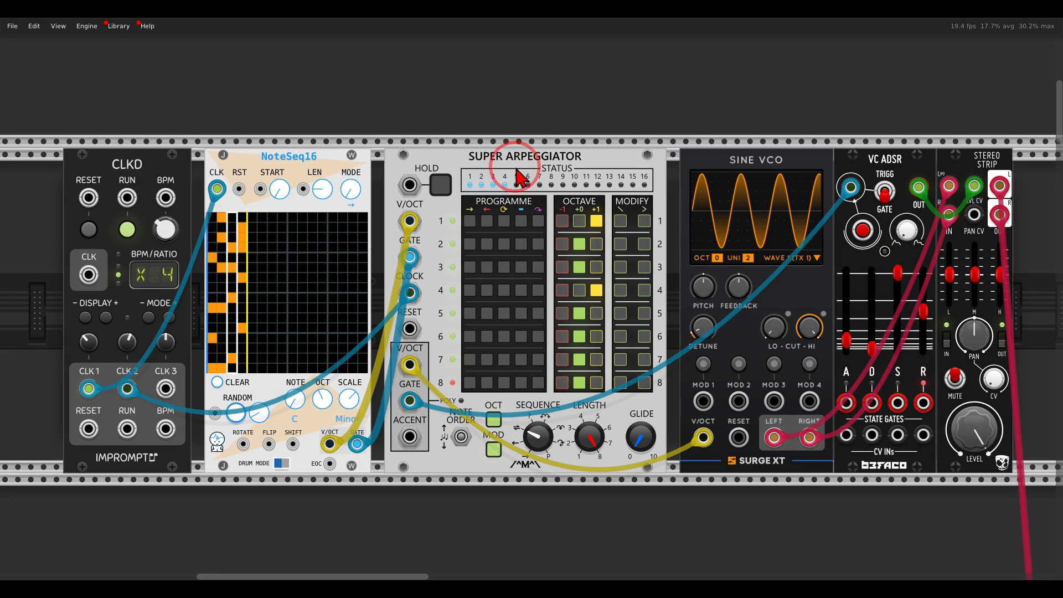
mouse_move(449, 177)
mouse_down()
mouse_move(535, 201)
mouse_move(512, 161)
mouse_up()
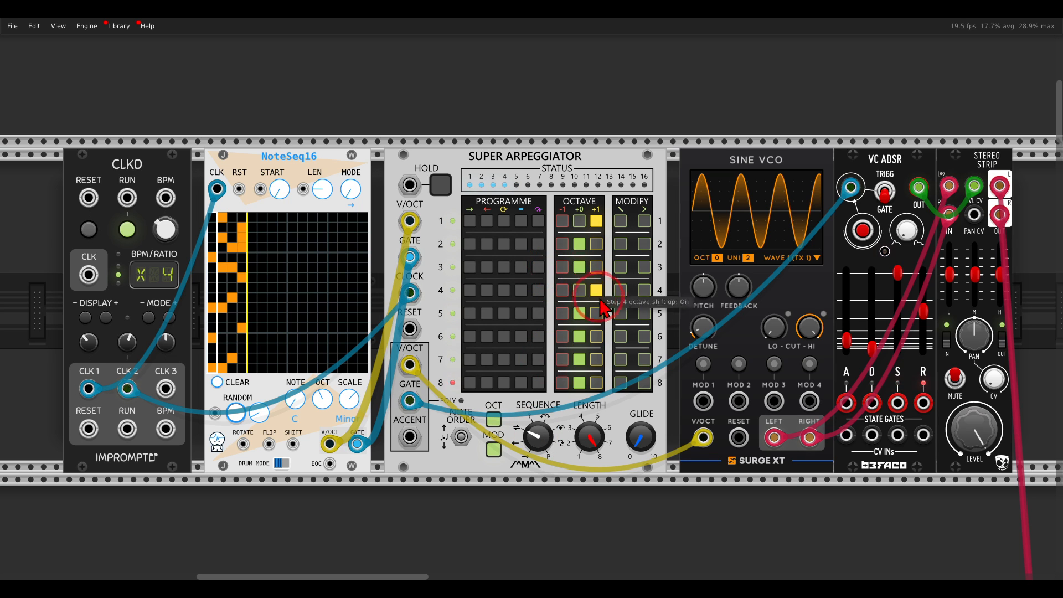
- Enable glide on step 6, raise the glide amount to about 5, and try negative feedback on the Sine VCO
click(621, 336)
drag(640, 436, 640, 476)
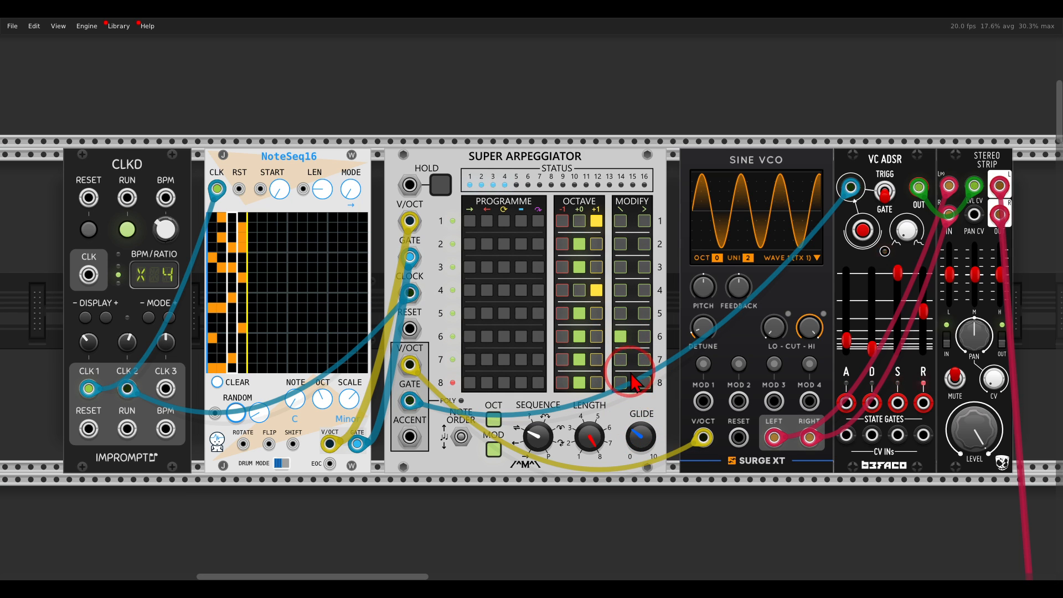
drag(637, 434, 645, 459)
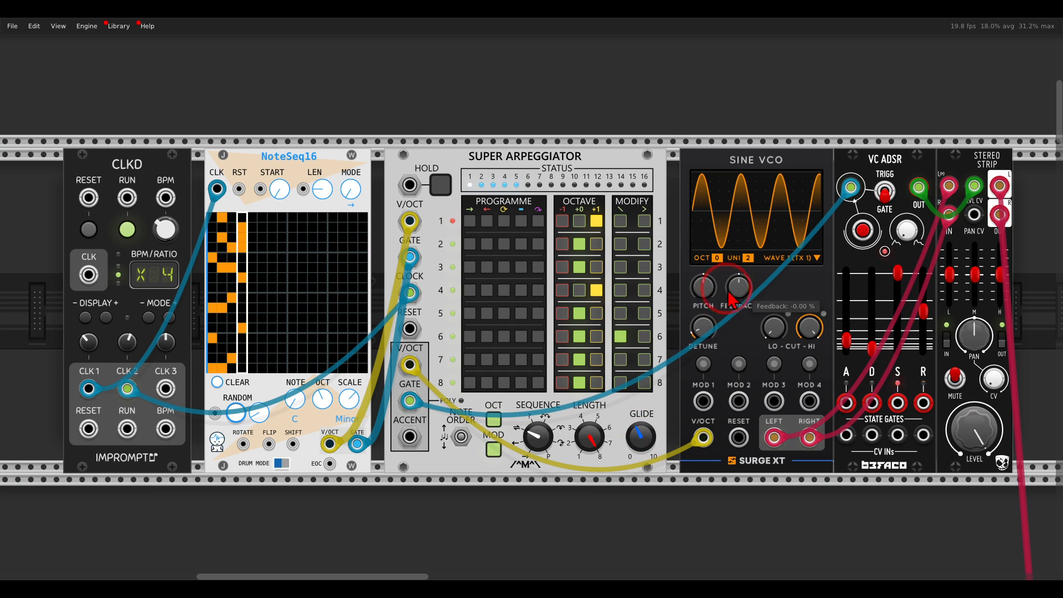
drag(738, 299, 739, 317)
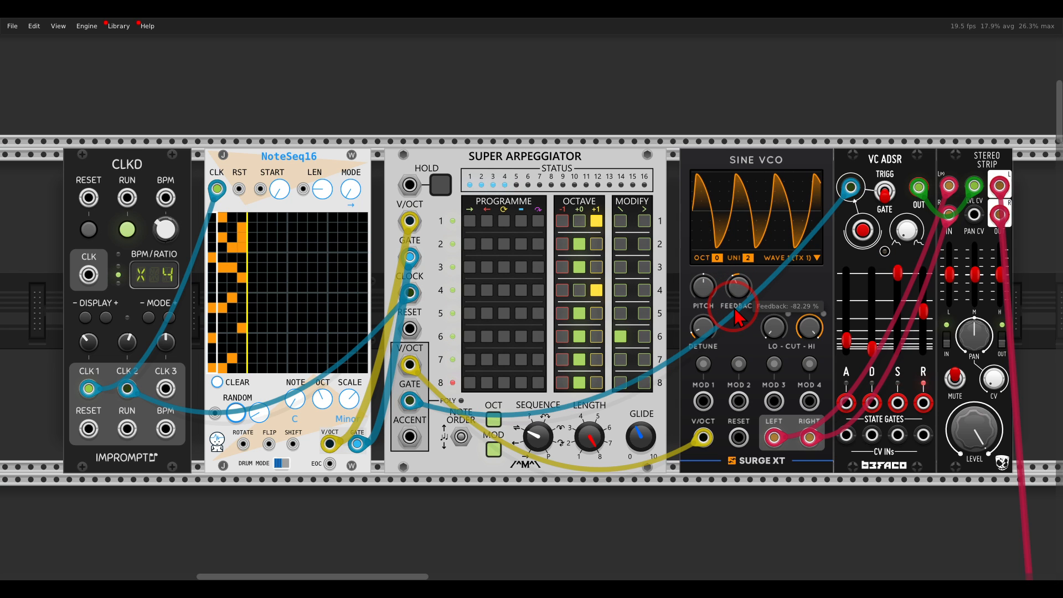
mouse_move(641, 435)
mouse_down()
mouse_move(641, 420)
mouse_move(652, 440)
mouse_up()
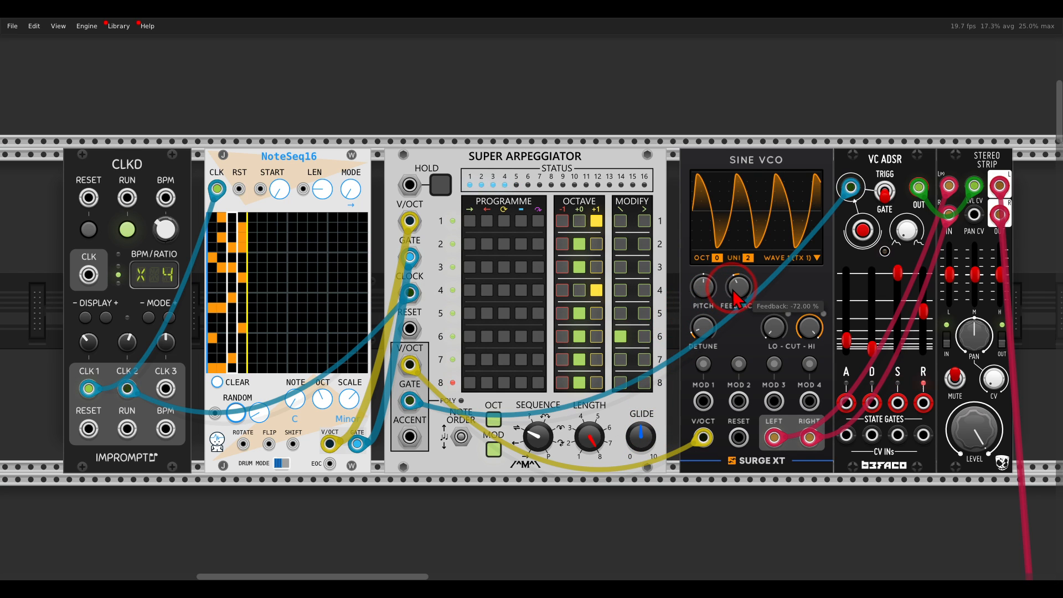
drag(726, 286, 726, 286)
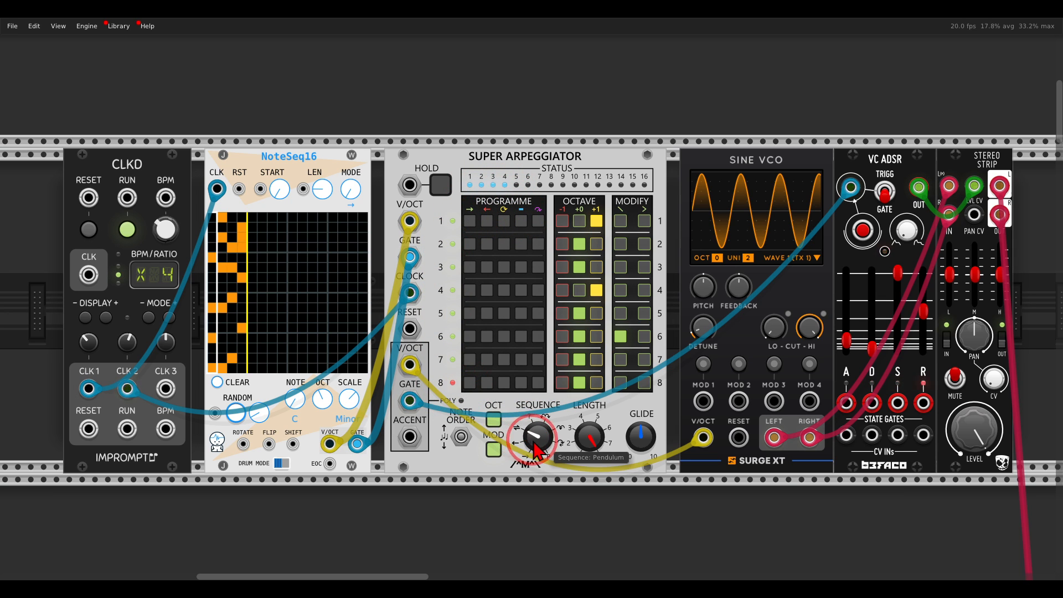
- Switch the Super Arpeggiator's sequence to the programmed mode (P) and programme steps 5, 6 and 7 to move back a note
drag(535, 451, 518, 387)
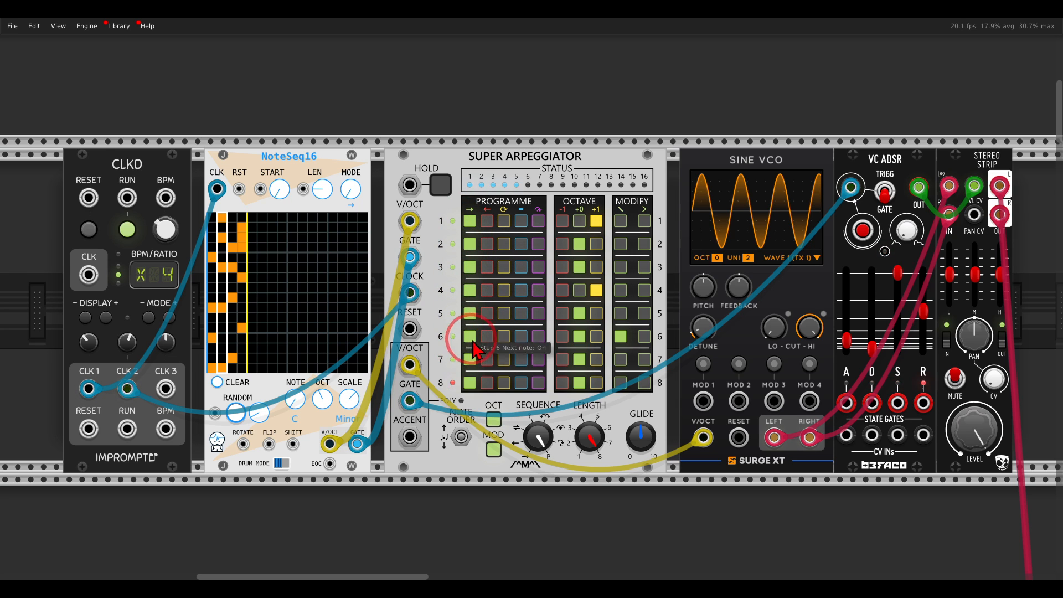
click(486, 313)
click(486, 336)
click(489, 360)
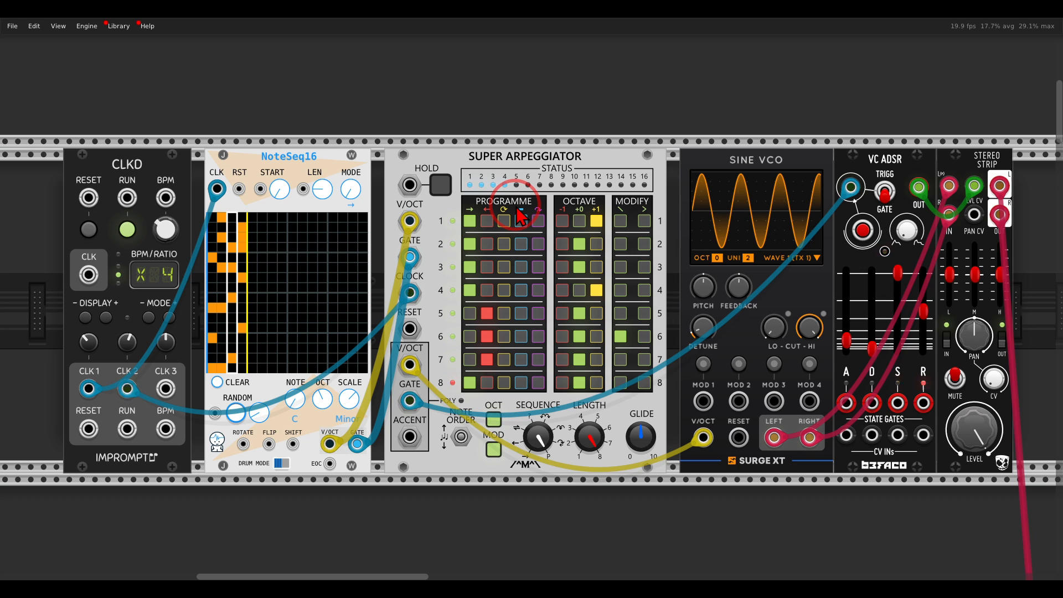
mouse_move(517, 167)
mouse_down()
mouse_move(459, 169)
mouse_move(519, 166)
mouse_up()
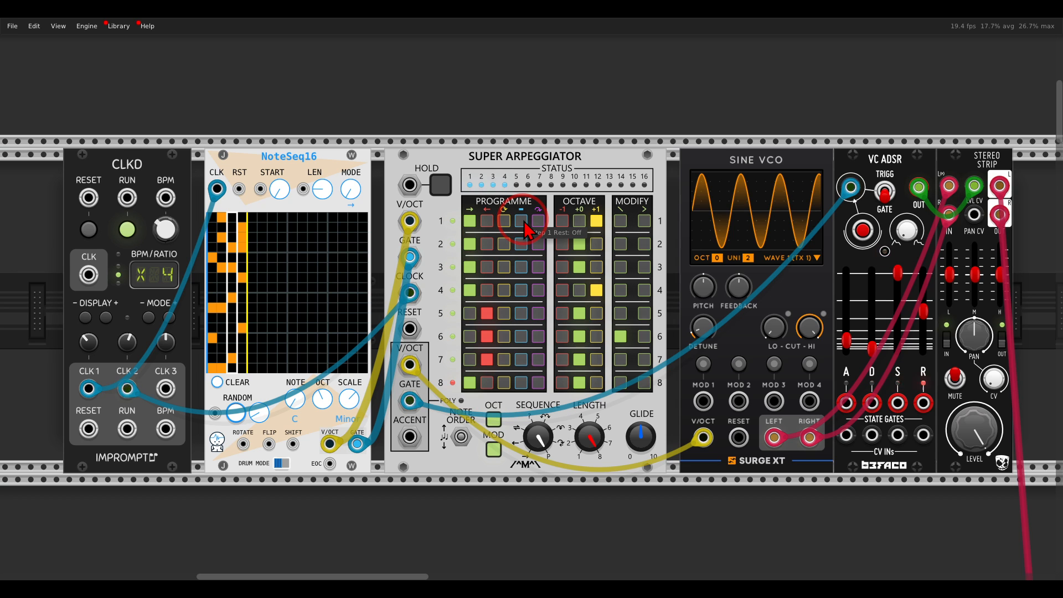
- Patch the Super Arpeggiator's ACCENT output to Sine VCO's MOD 1 input and enable accents on steps 2, 5 and 7
drag(410, 437, 703, 401)
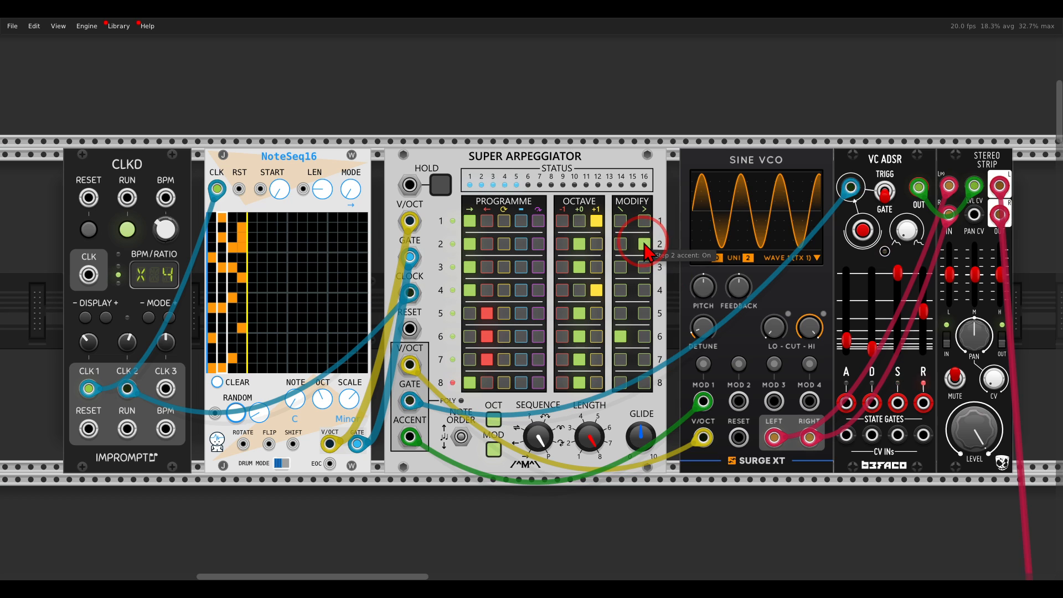
click(645, 319)
click(646, 359)
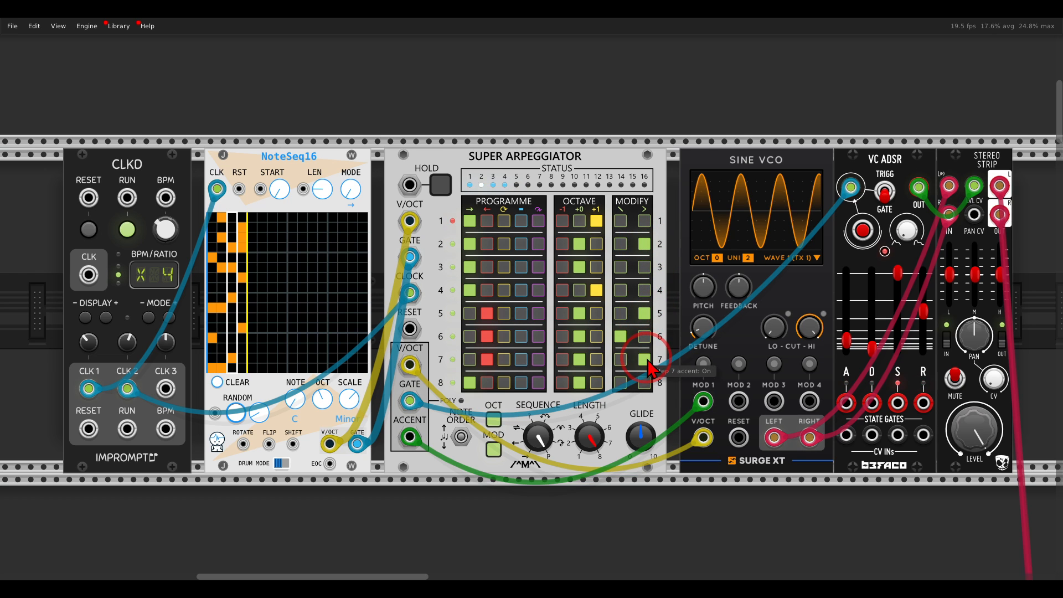
- Assign Sine VCO's MOD 1 to modulate the Feedback parameter
click(704, 364)
drag(735, 302, 729, 301)
click(703, 363)
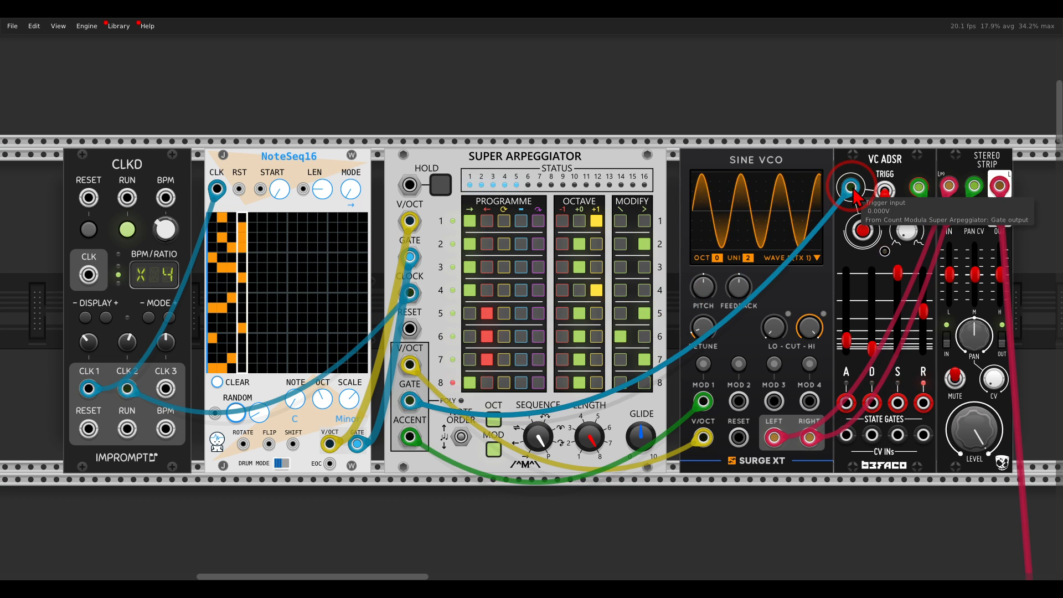
- In the DiatonicCV patch below, connect Chord Out to Super Arpeggiator's V/OCT, CLKD's CLK 1 to CLOCK, and CLK 2 to GATE
scroll(642, 203, down, 10)
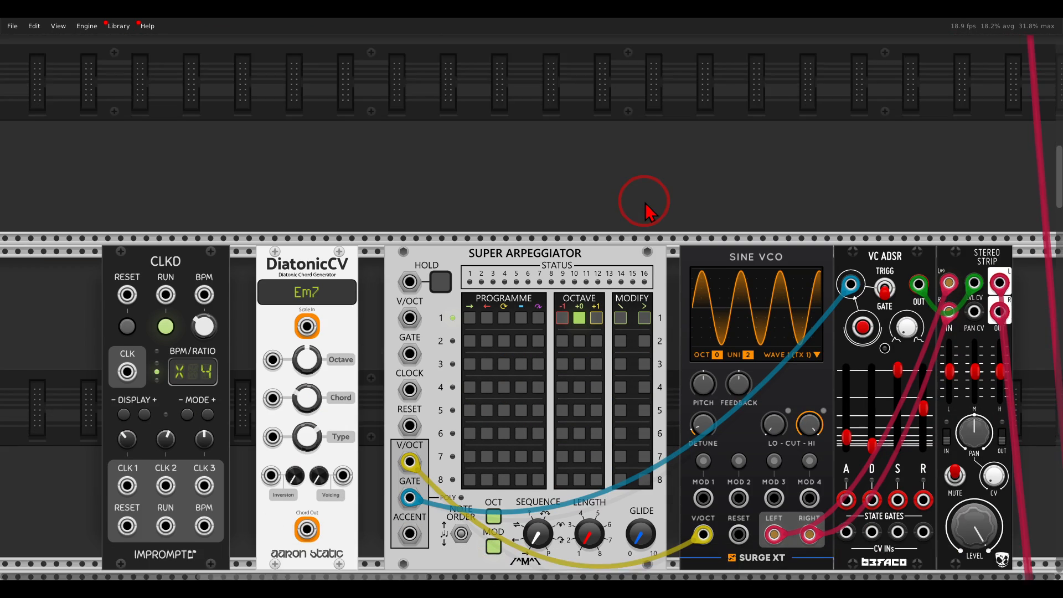
scroll(645, 203, down, 4)
scroll(645, 211, up, 2)
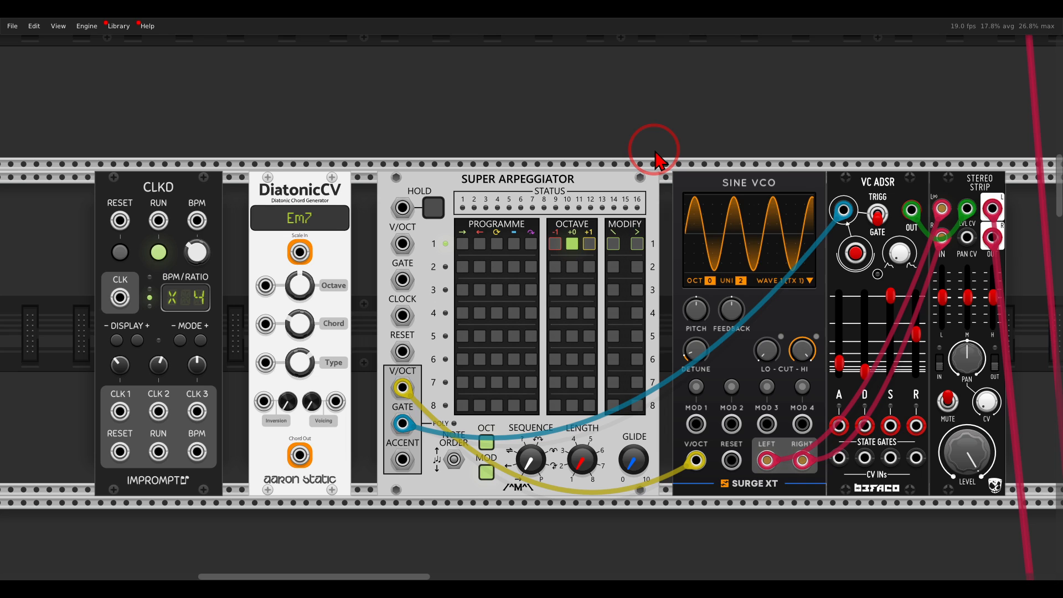
mouse_move(347, 175)
mouse_down()
mouse_move(297, 161)
mouse_move(290, 218)
mouse_move(347, 176)
mouse_up()
mouse_move(323, 438)
mouse_down()
mouse_move(299, 423)
mouse_move(260, 443)
mouse_move(280, 487)
mouse_move(336, 467)
mouse_move(328, 428)
mouse_move(312, 440)
mouse_up()
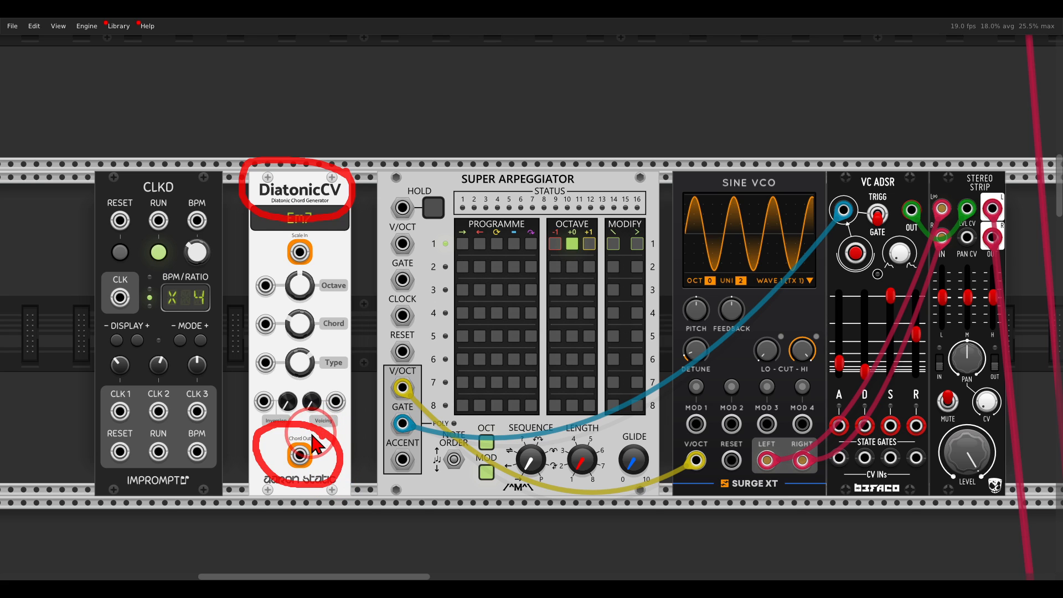
key(Escape)
drag(303, 457, 402, 245)
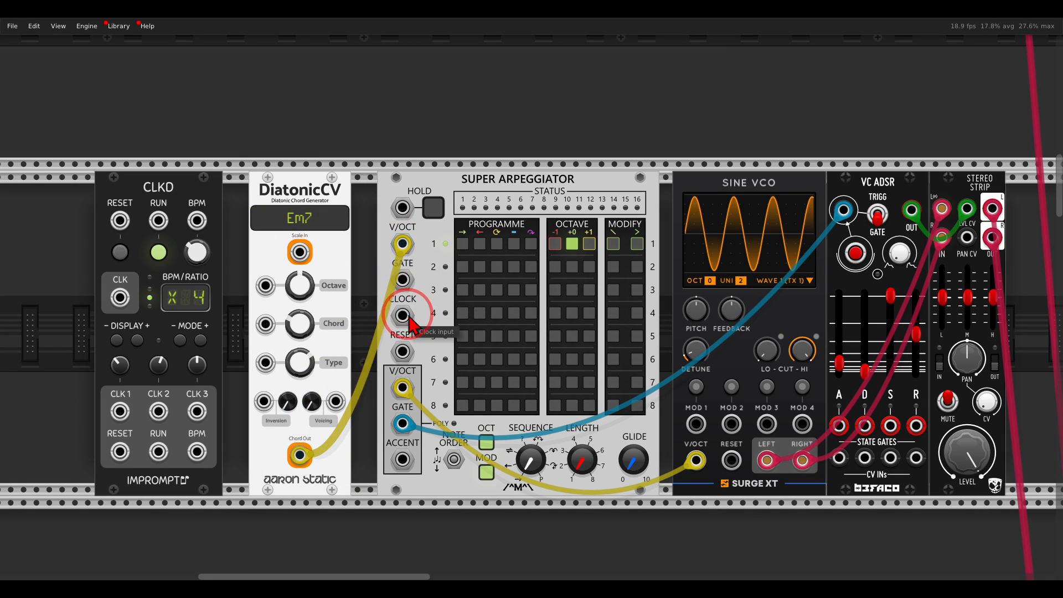
drag(402, 316, 122, 412)
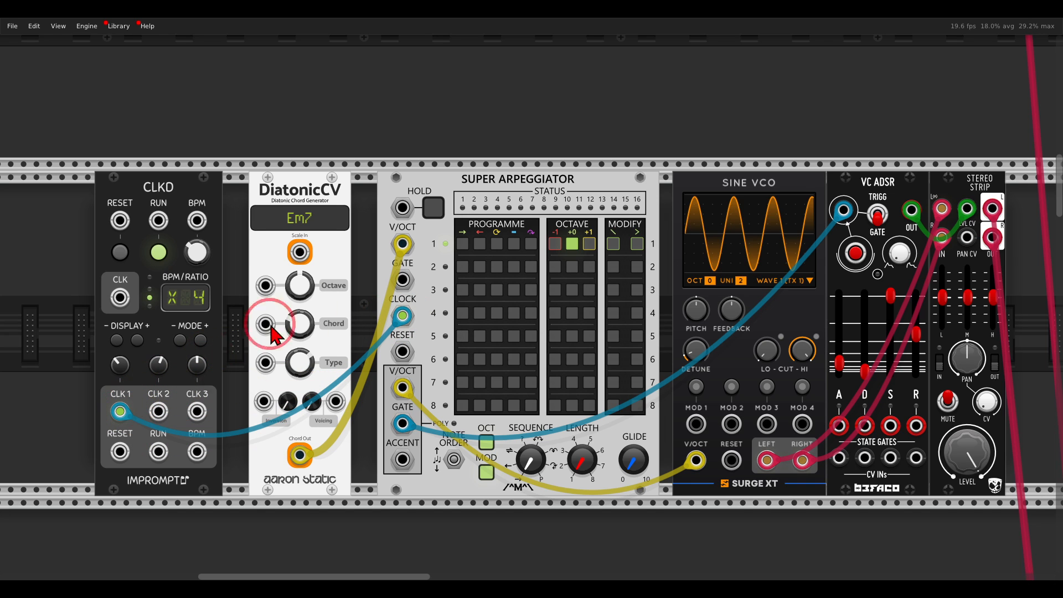
drag(403, 280, 159, 411)
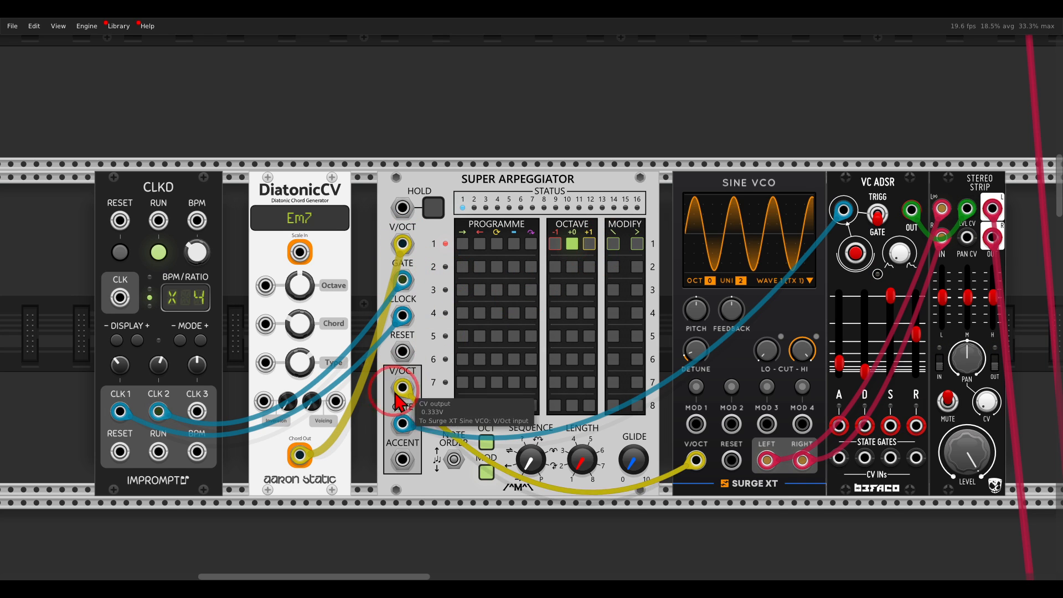
- In the Polymult test row, patch CLKD's CLK 1 through Polymult to the first VIZ and set Polymult to 8 channels
scroll(380, 368, down, 10)
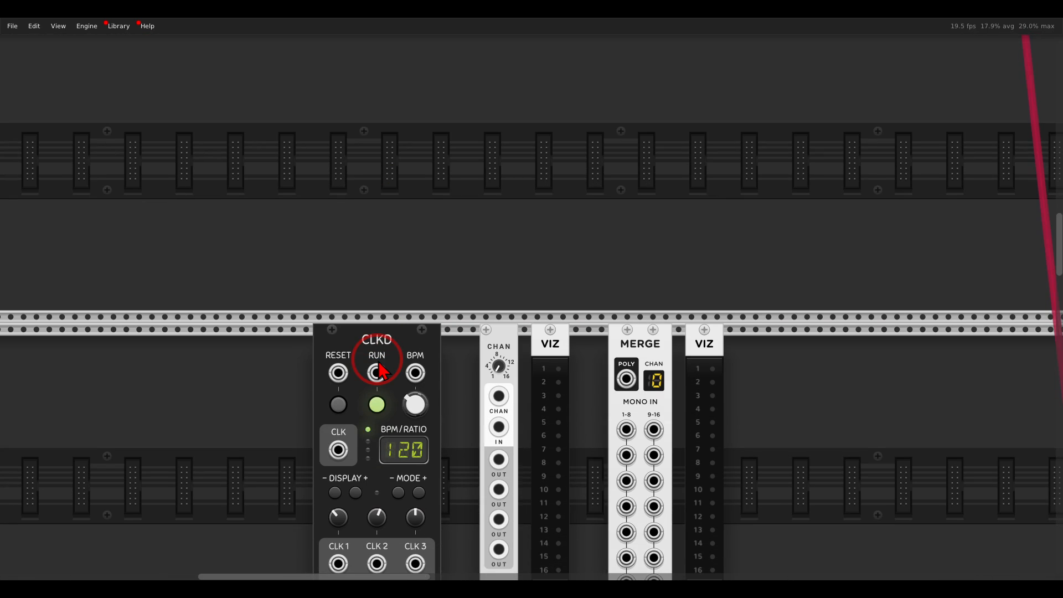
scroll(379, 368, down, 5)
scroll(480, 321, right, 1)
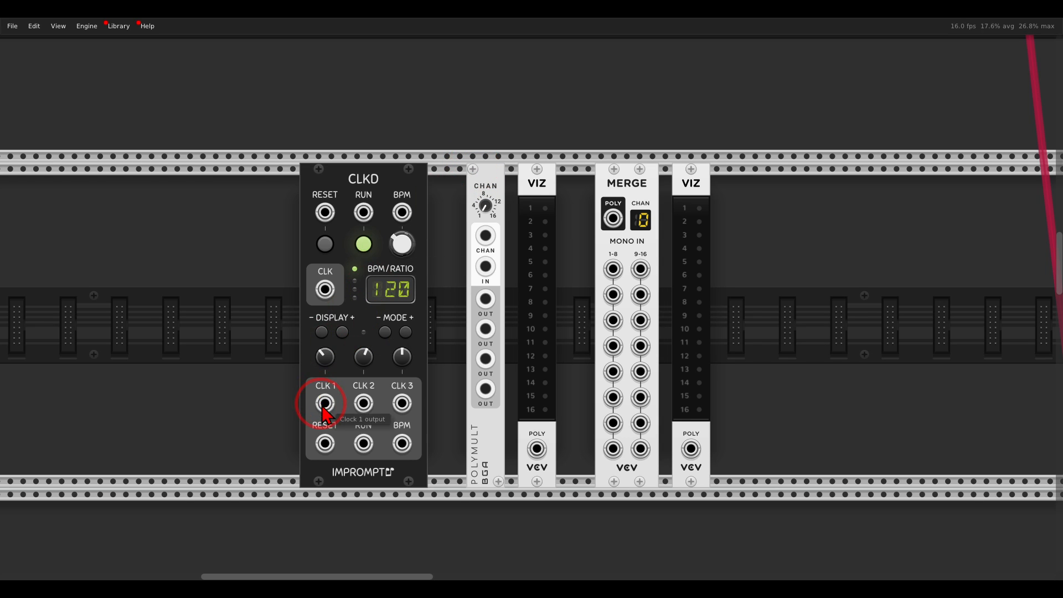
drag(324, 403, 485, 267)
drag(489, 304, 537, 446)
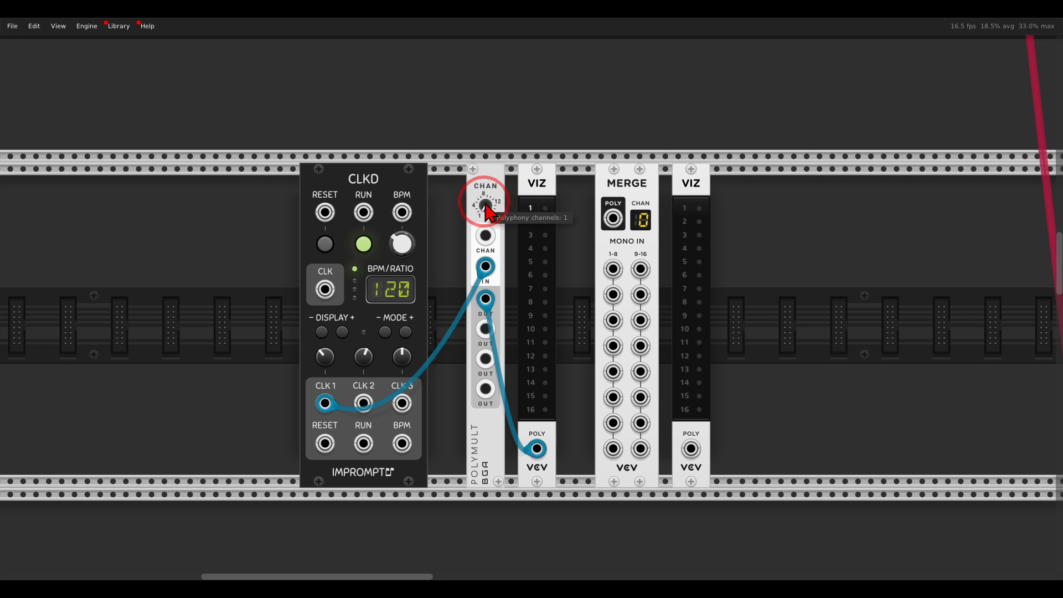
drag(489, 210, 485, 155)
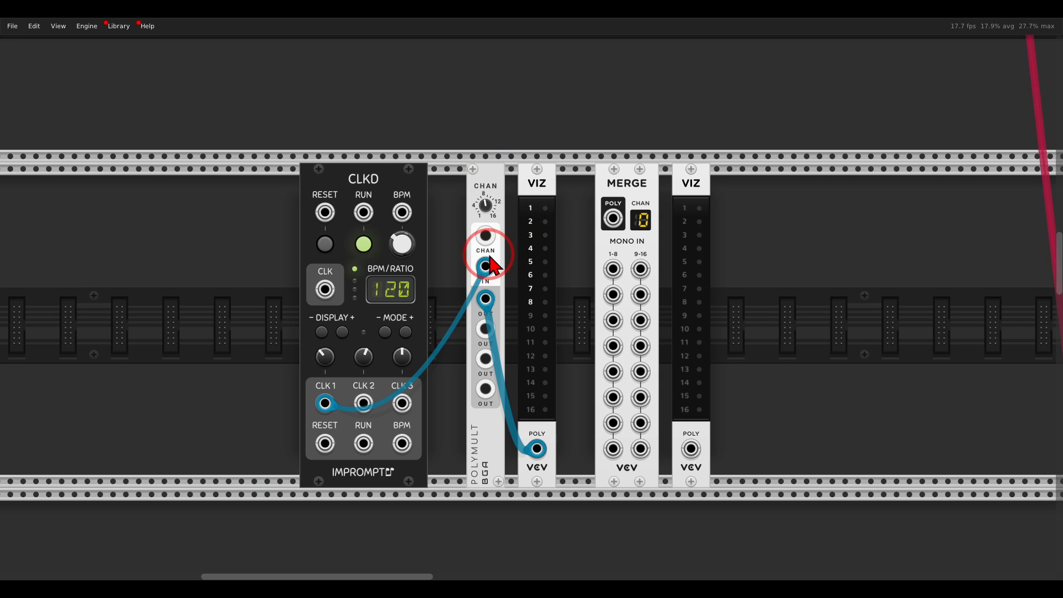
mouse_move(475, 283)
mouse_down()
mouse_move(503, 256)
mouse_move(497, 247)
mouse_up()
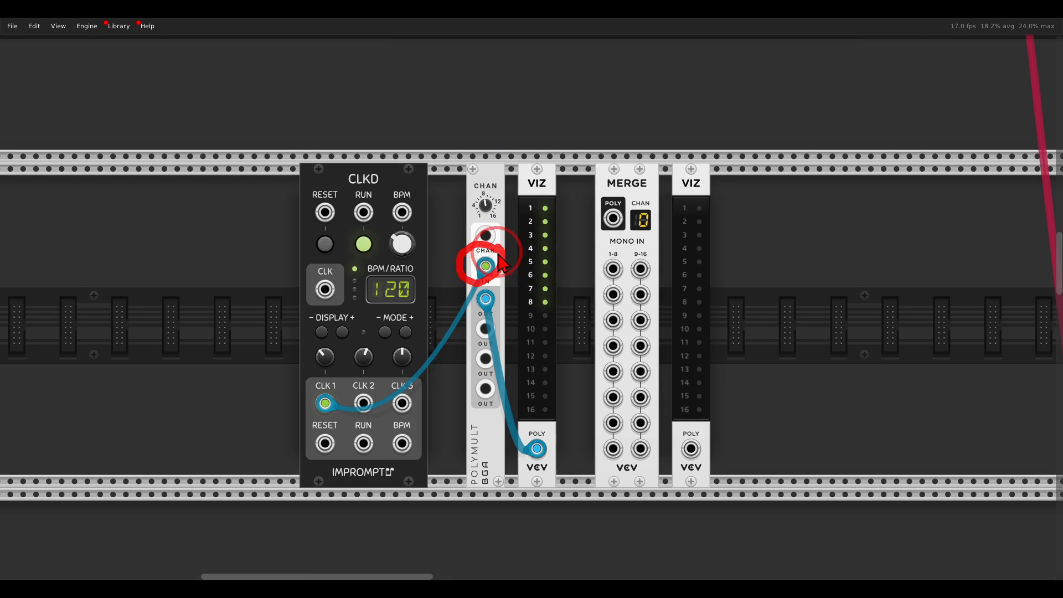
- Move the CLK 1 signal from Polymult to the first five MERGE inputs and patch MERGE's POLY output to the second VIZ
mouse_move(486, 298)
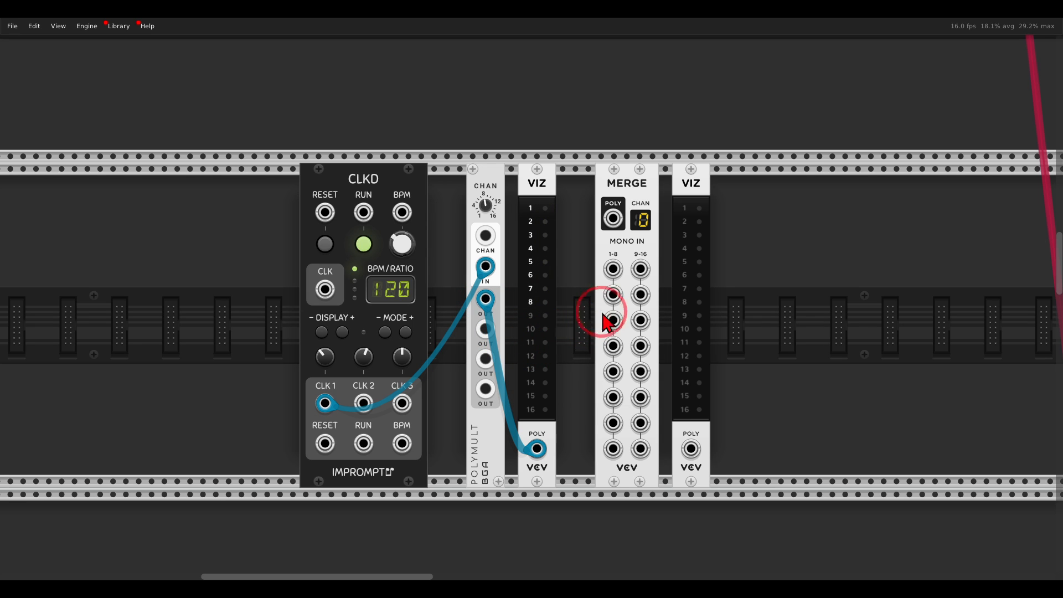
drag(485, 267, 614, 372)
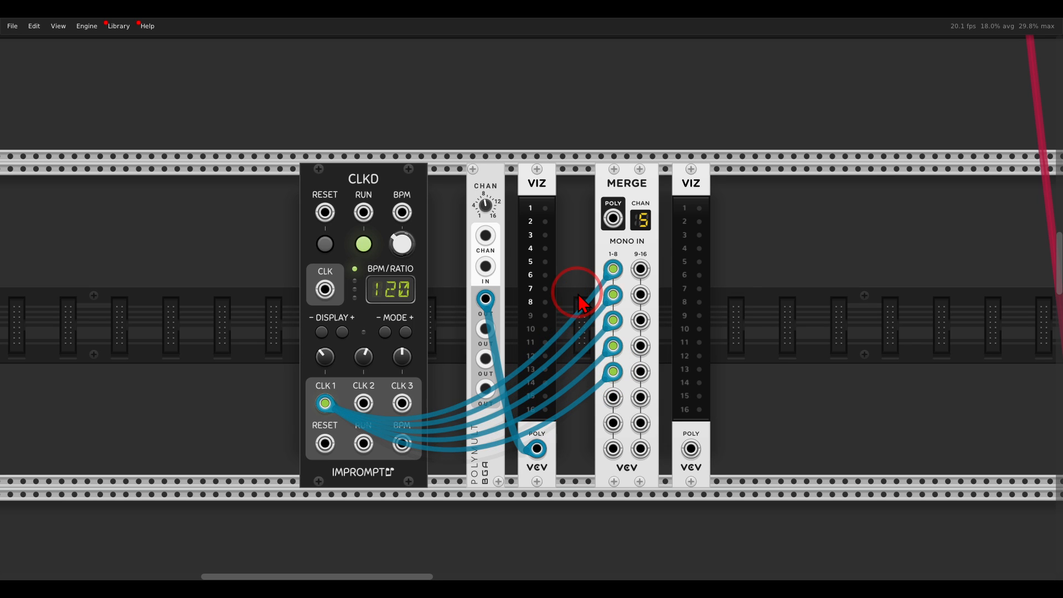
drag(612, 219, 690, 448)
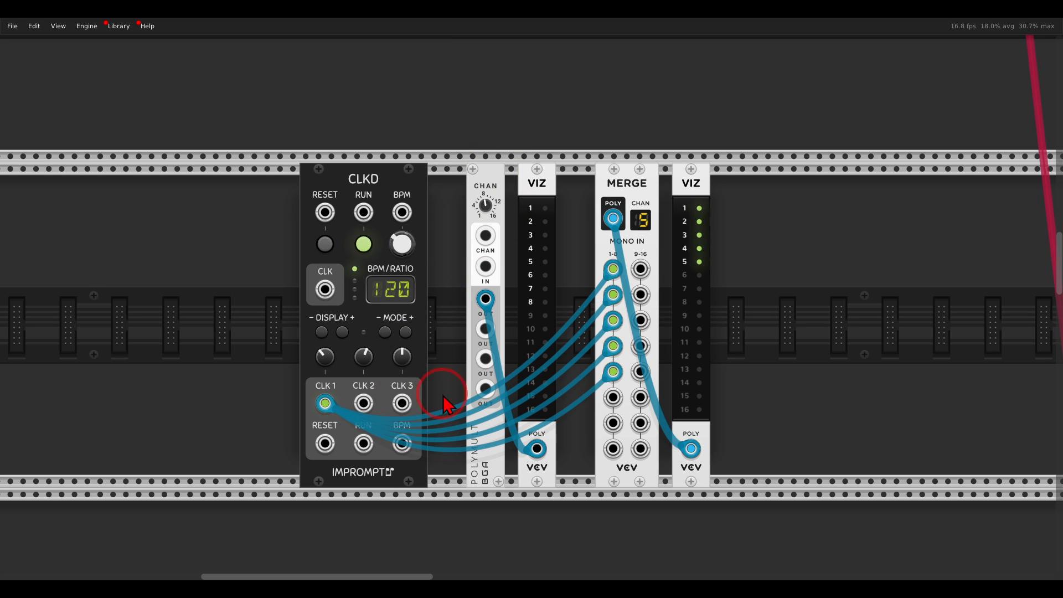
- Go to the DiatonicCV patch with the Polymult and check the polyphonic signal at Super Arpeggiator's V/OCT input
scroll(473, 279, down, 10)
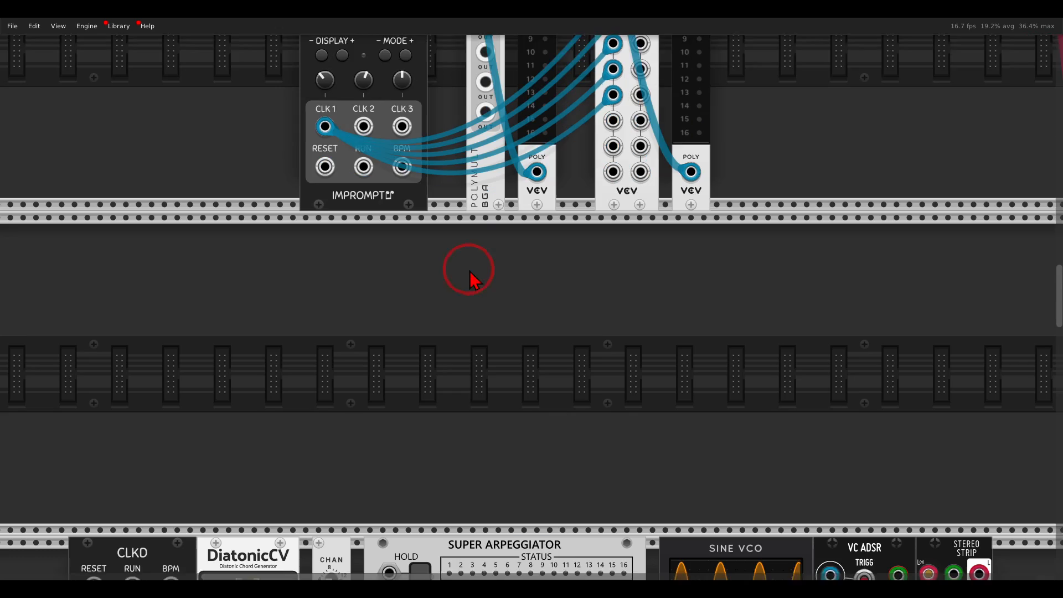
scroll(479, 288, down, 3)
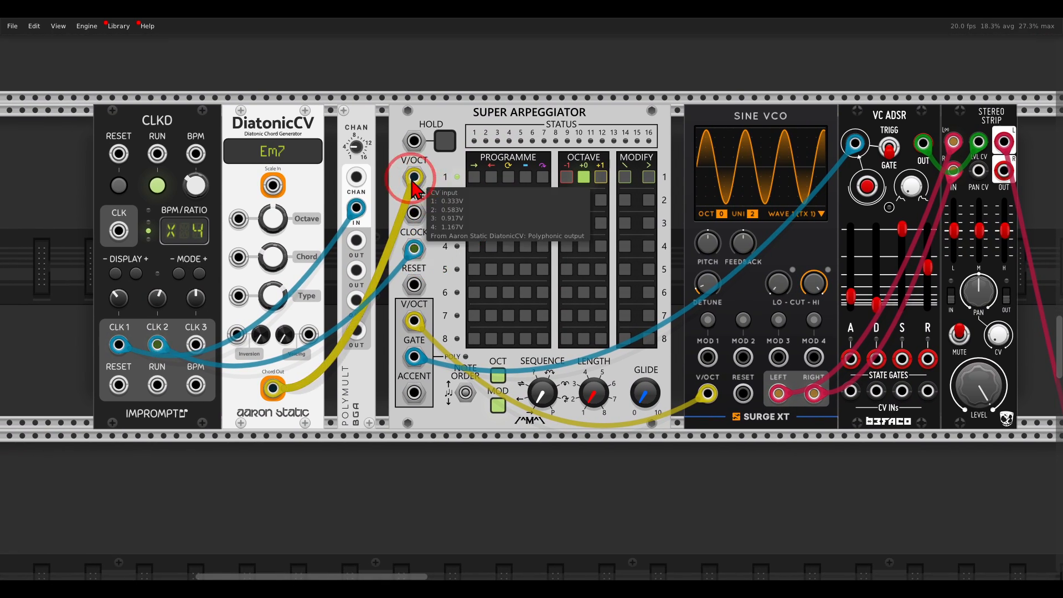
mouse_move(422, 182)
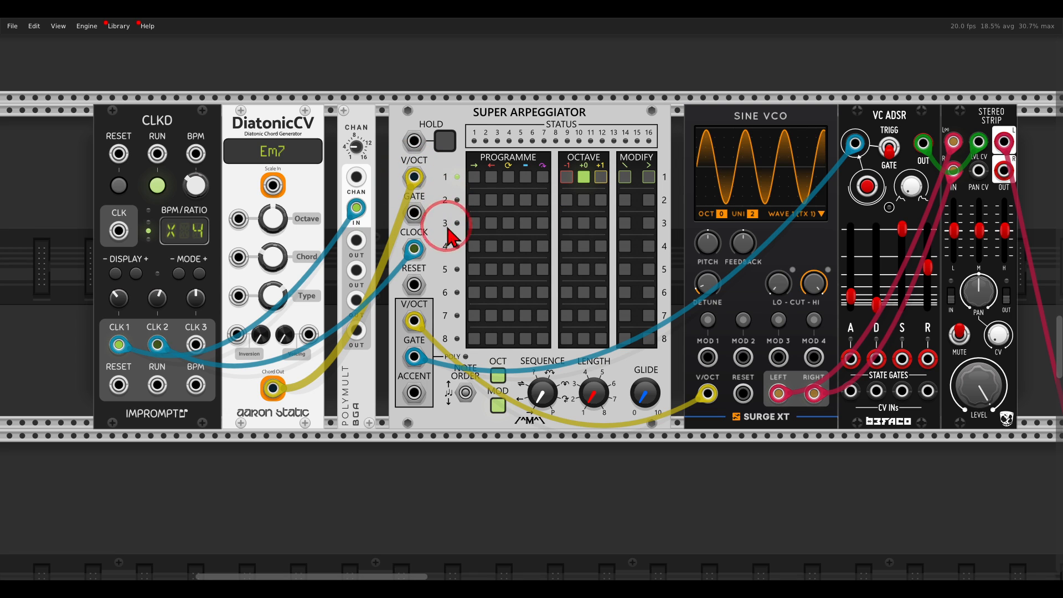
mouse_move(421, 251)
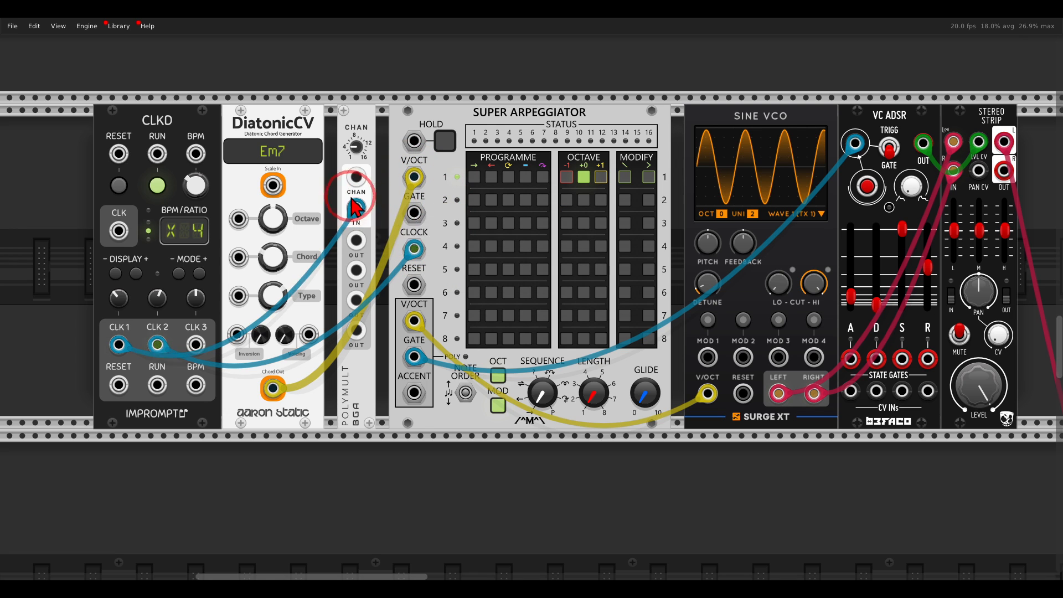
- Patch Polymult's first output into Super Arpeggiator's GATE input and unplug the cable between its GATE output and VC ADSR
mouse_move(361, 153)
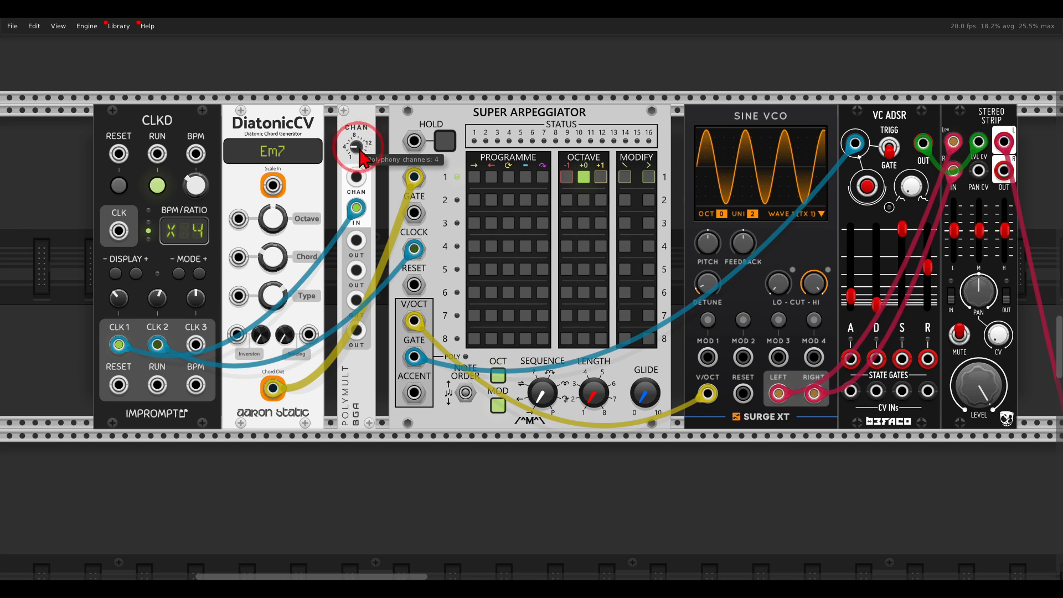
drag(357, 145, 414, 213)
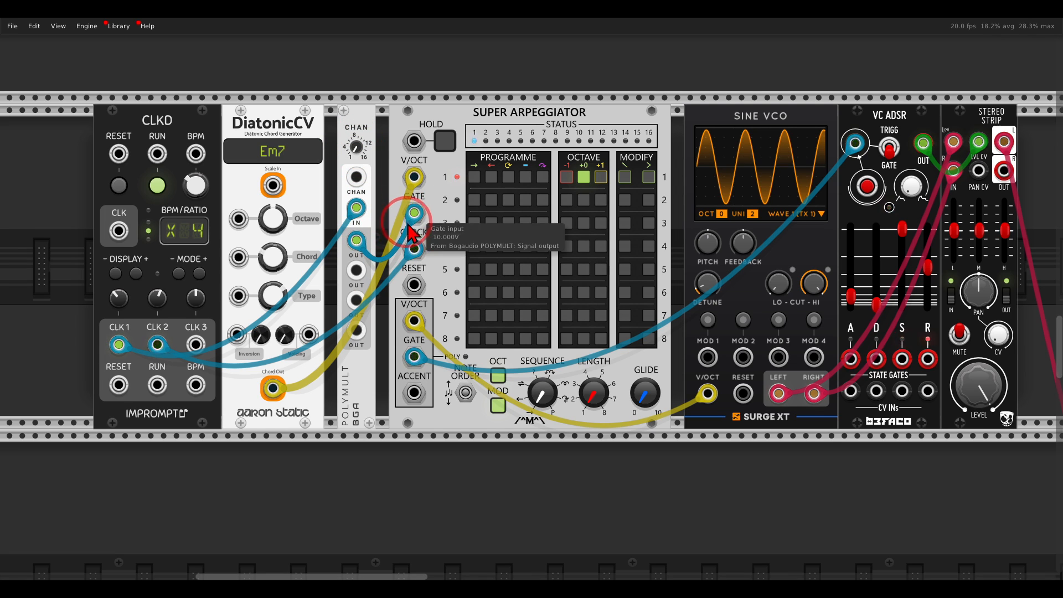
mouse_move(361, 153)
drag(361, 157, 360, 106)
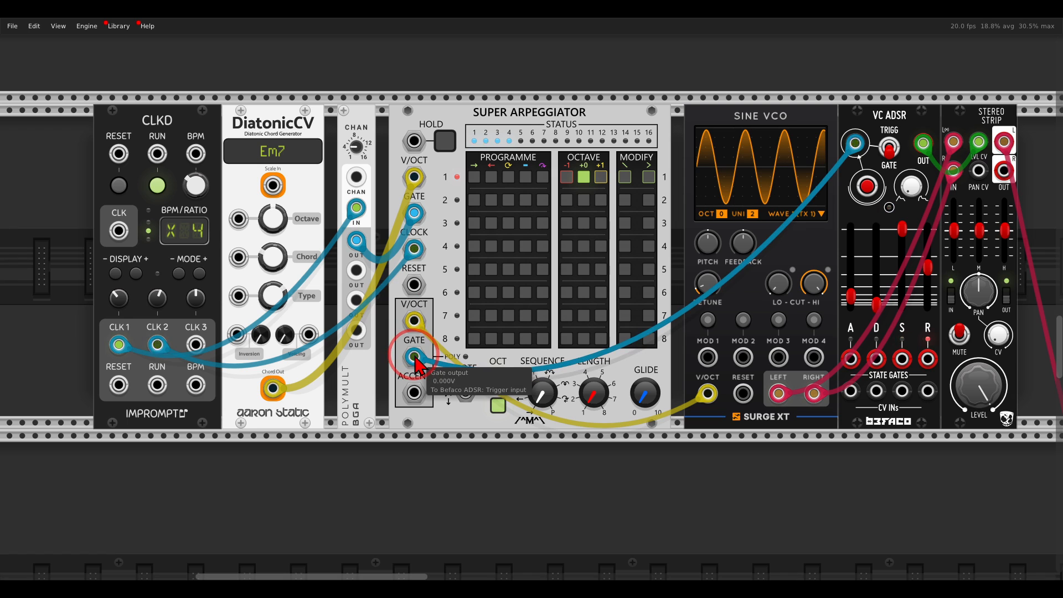
drag(416, 359, 389, 352)
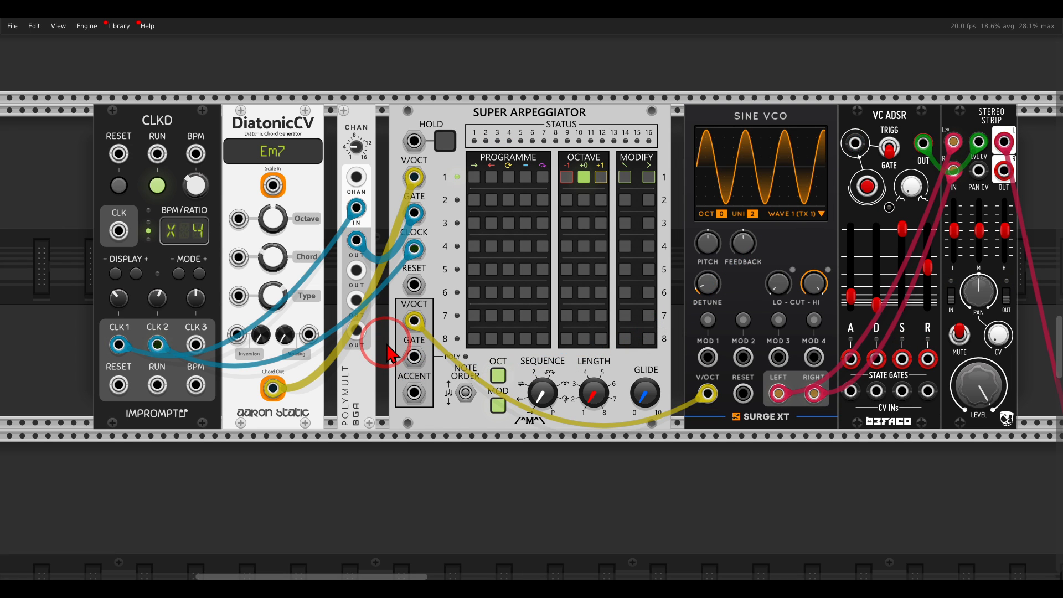
- Go to the row with ARP, PolyArp and Talea and look over the three arpeggiators, including Talea's module options
scroll(387, 349, down, 15)
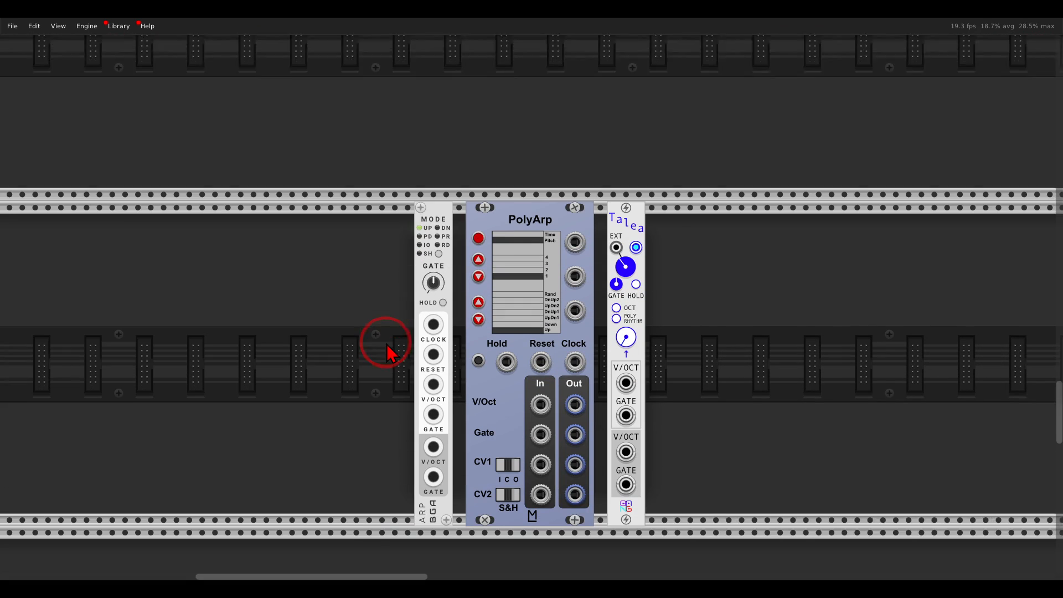
scroll(387, 343, down, 3)
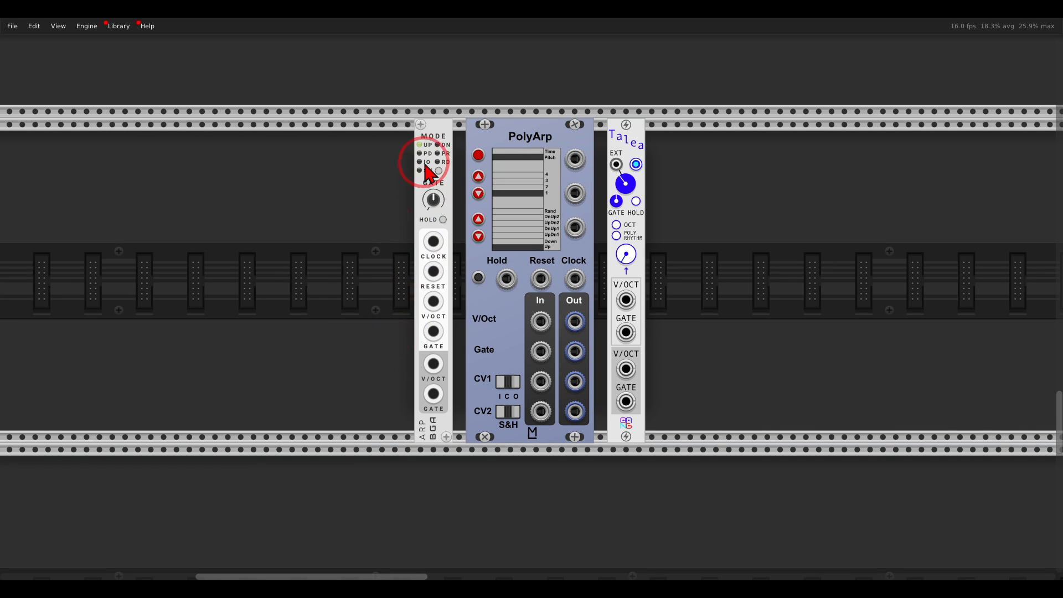
mouse_move(558, 125)
mouse_down()
mouse_move(490, 130)
mouse_move(572, 155)
mouse_move(557, 117)
mouse_up()
right_click(628, 132)
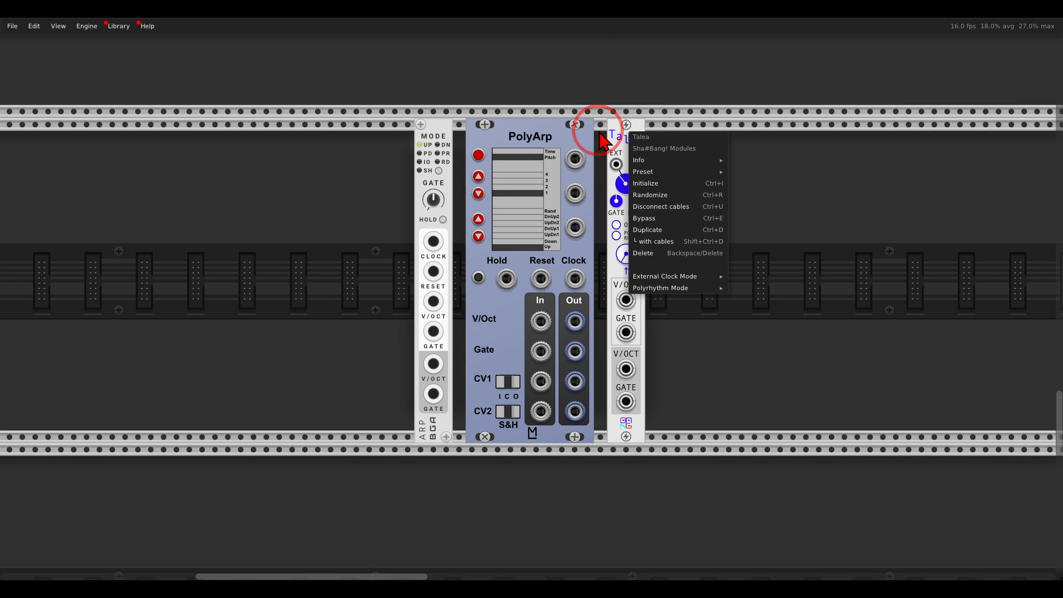
click(605, 130)
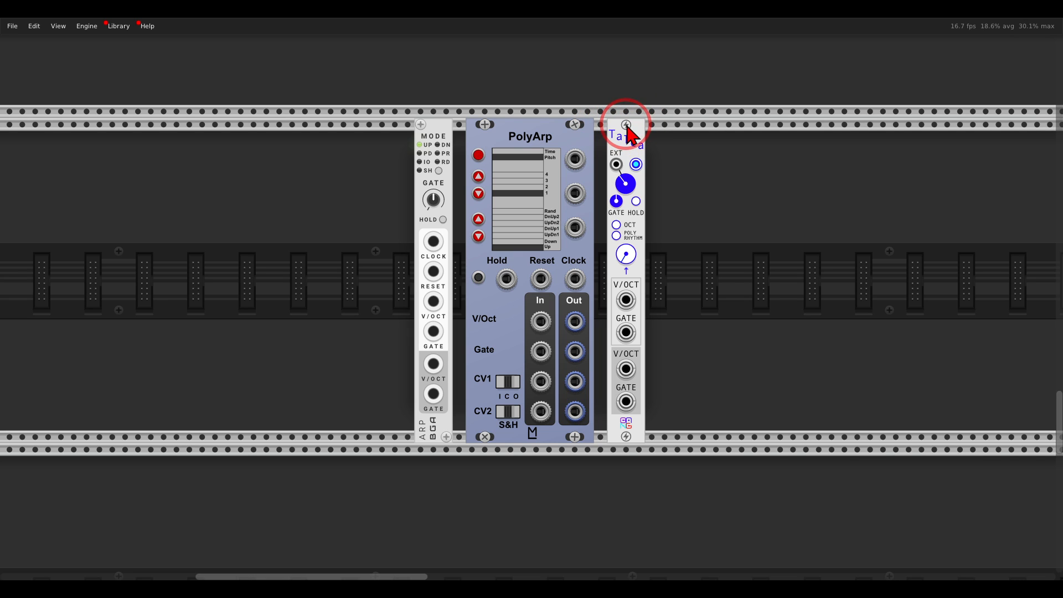
drag(636, 136, 627, 147)
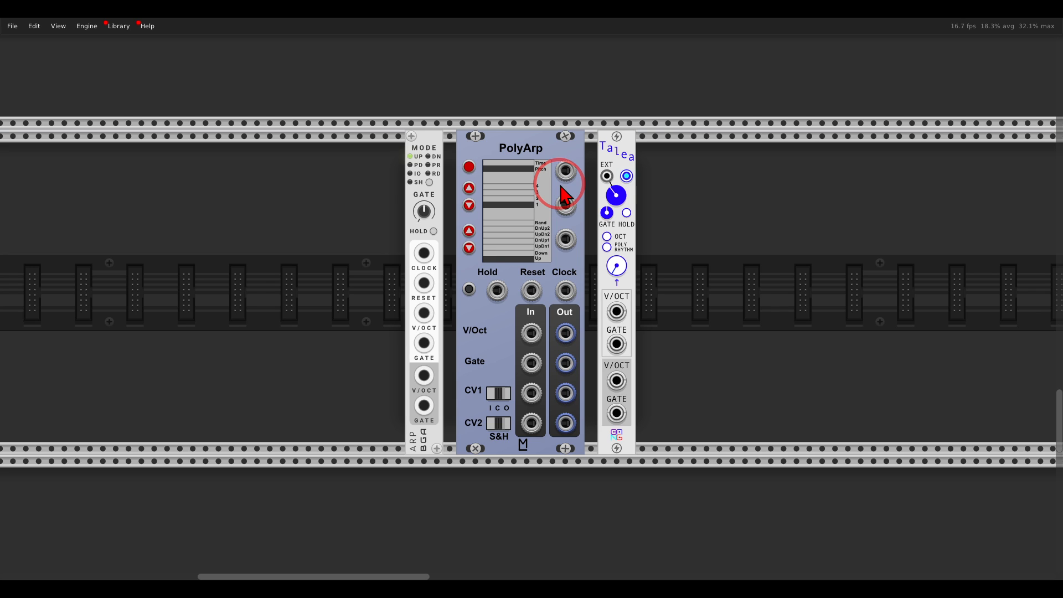
- Switch to the image viewer to examine the picture of the 2hp Arp module and return to VCV Rack
mouse_move(826, 582)
click(814, 556)
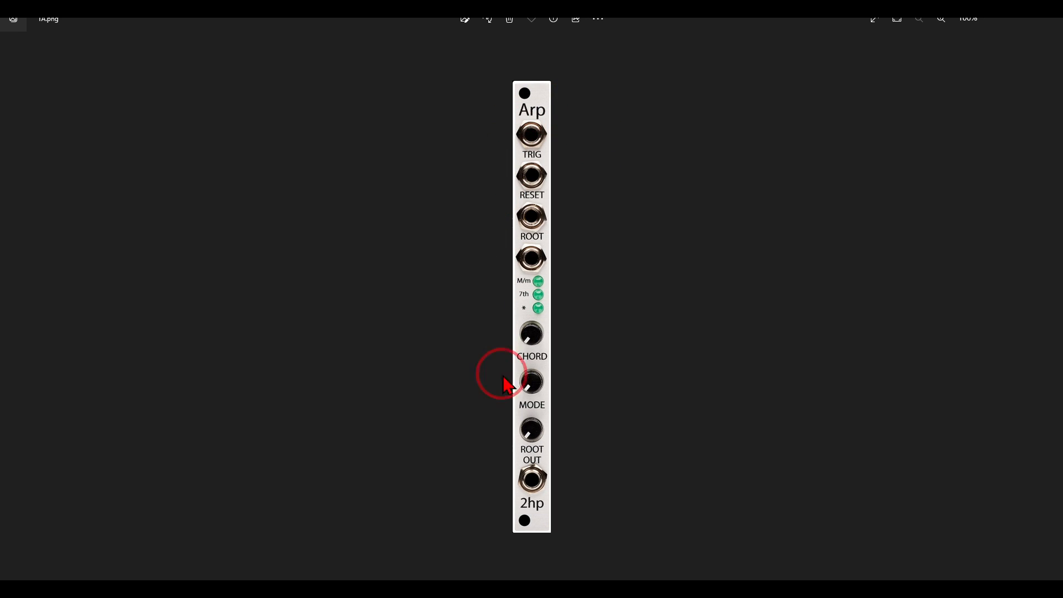
click(1049, 291)
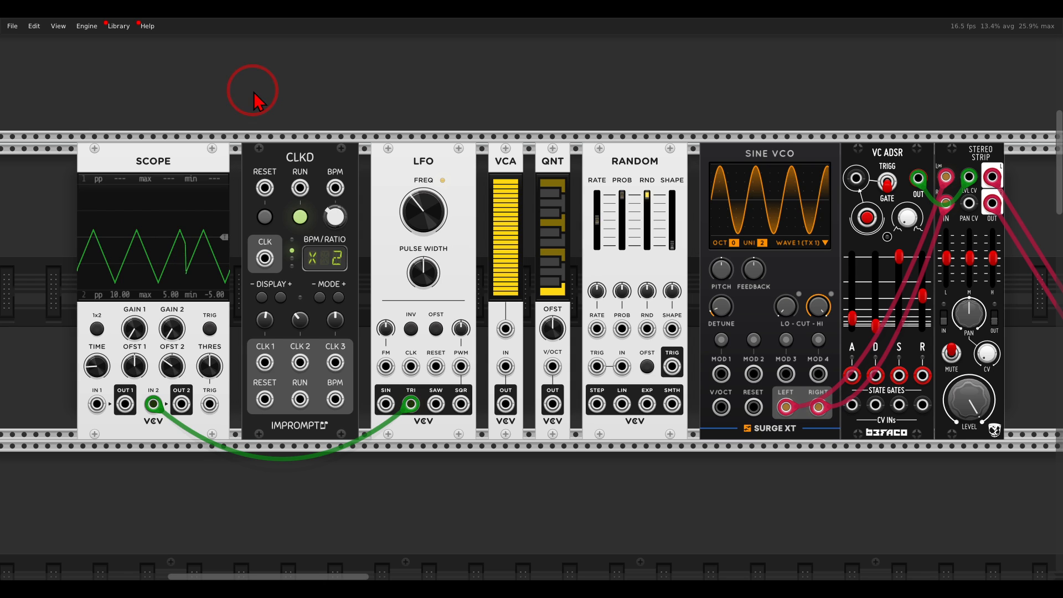
mouse_move(111, 284)
mouse_down()
mouse_move(142, 250)
mouse_move(156, 280)
mouse_move(166, 270)
mouse_up()
drag(180, 230, 202, 283)
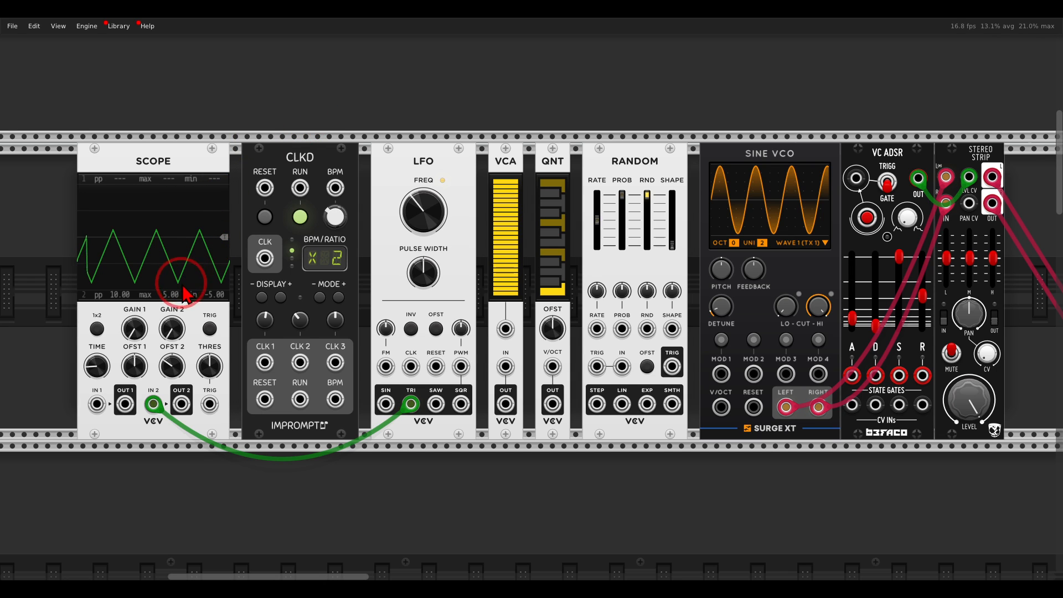
mouse_move(235, 286)
mouse_down()
mouse_move(171, 279)
mouse_move(154, 295)
mouse_move(160, 315)
mouse_move(205, 318)
mouse_move(232, 295)
mouse_up()
mouse_move(119, 303)
mouse_down()
mouse_move(91, 337)
mouse_move(118, 303)
mouse_move(124, 316)
mouse_up()
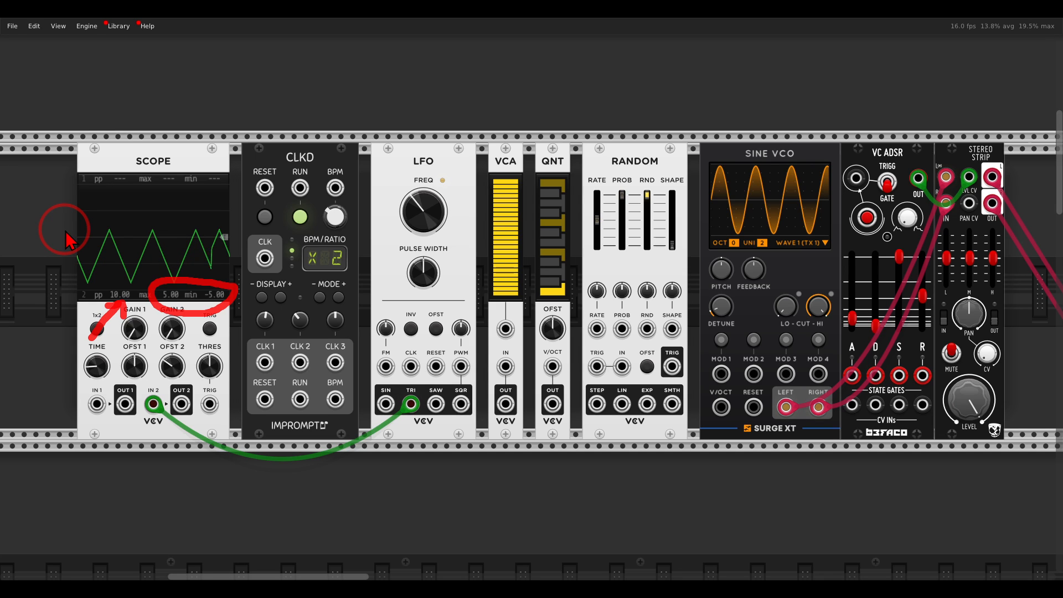
key(shift+F9)
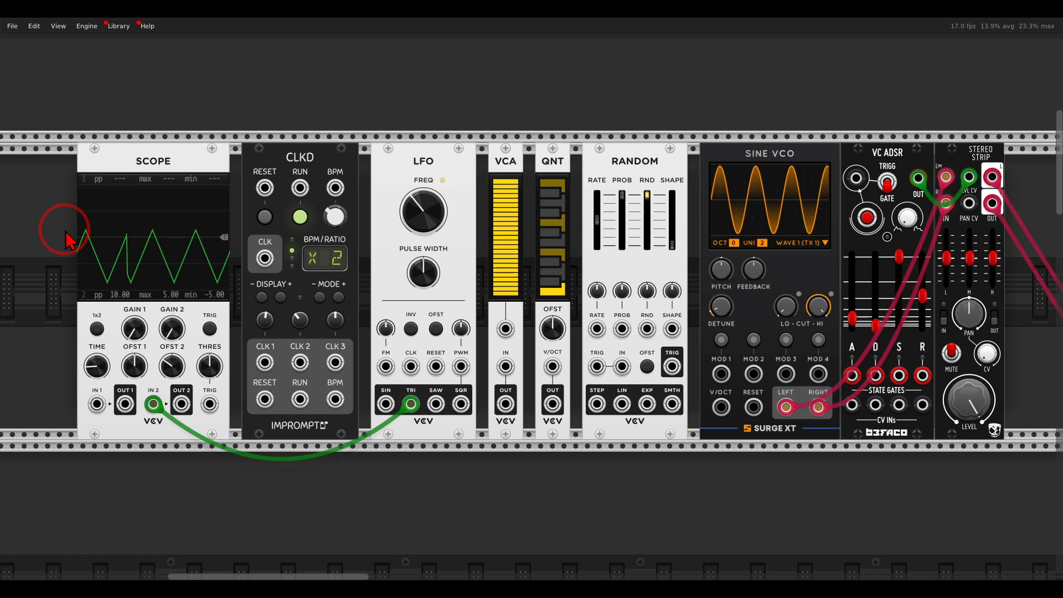
- Route the LFO's TRI output through the VCA into Scope's IN 2 with yellow cables and the VCA level lowered to about a quarter
mouse_move(411, 403)
mouse_down()
mouse_move(410, 424)
mouse_move(417, 408)
mouse_move(505, 368)
mouse_up()
drag(506, 403, 160, 422)
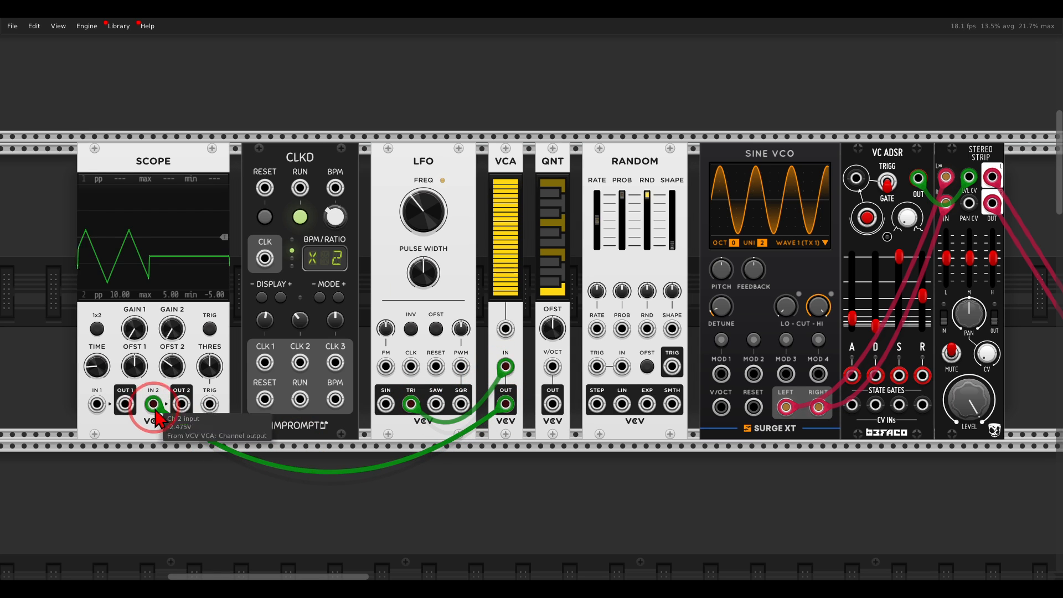
drag(505, 202, 504, 359)
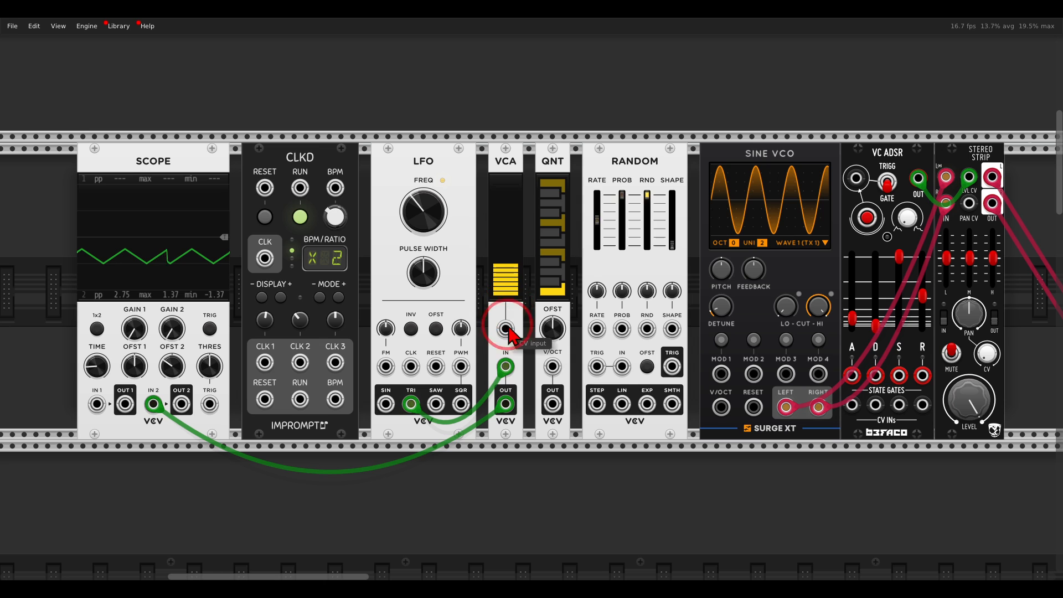
key(1)
key(1)
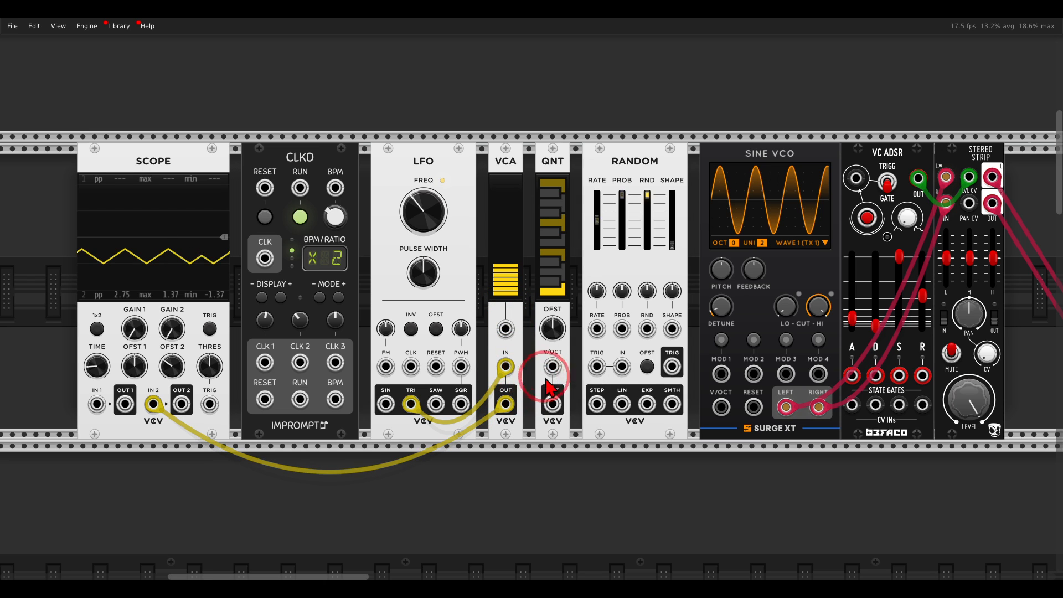
- Patch the VCA output through QNT to Sine VCO's V/OCT and connect CLKD's CLK 1 to VC ADSR's trigger input
drag(553, 370, 721, 407)
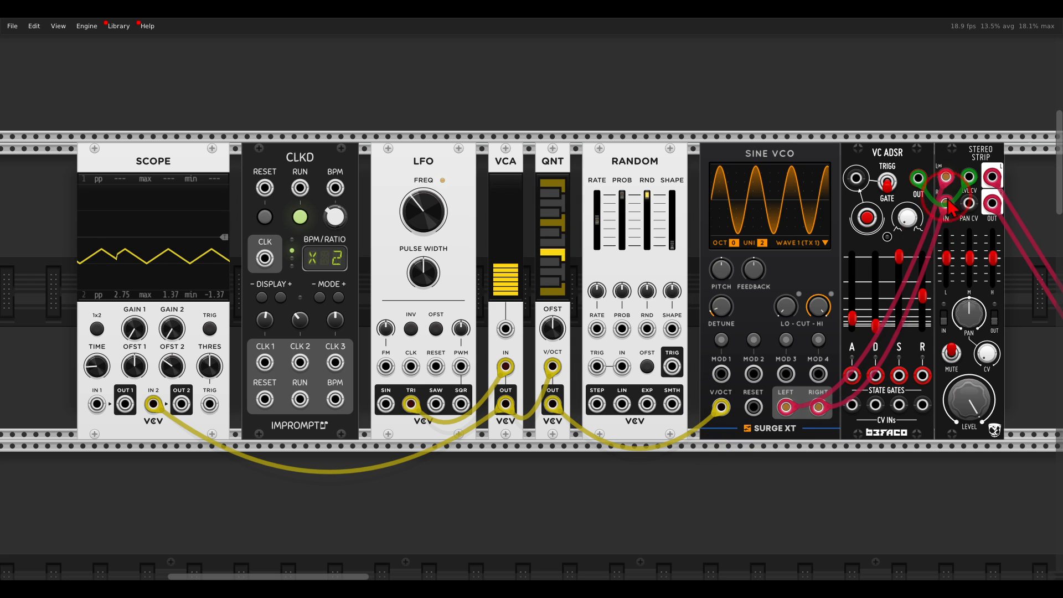
mouse_move(918, 178)
mouse_down()
mouse_move(926, 161)
mouse_move(922, 183)
mouse_up()
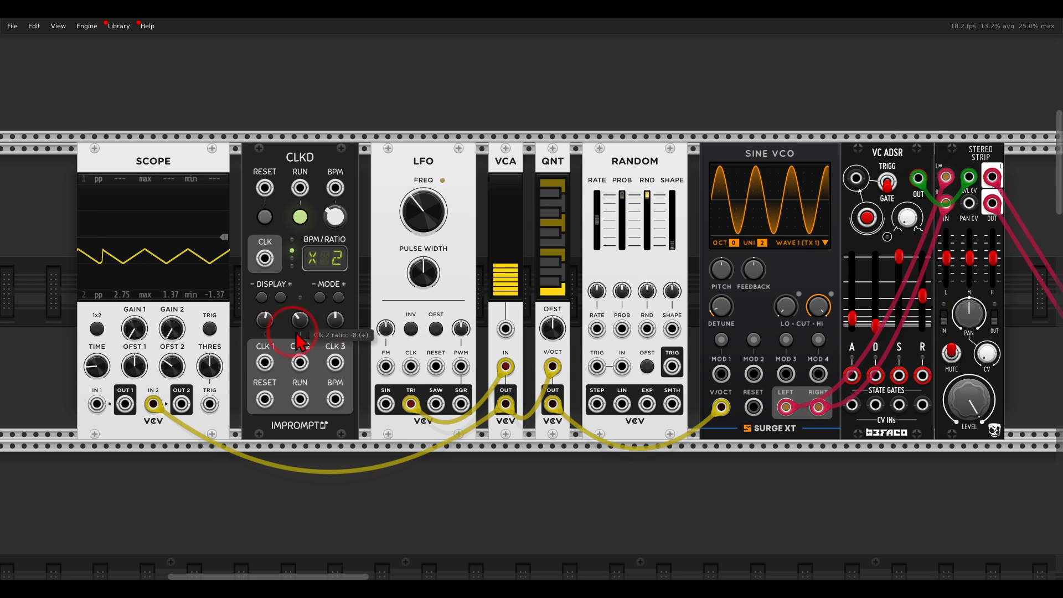
drag(264, 363, 855, 177)
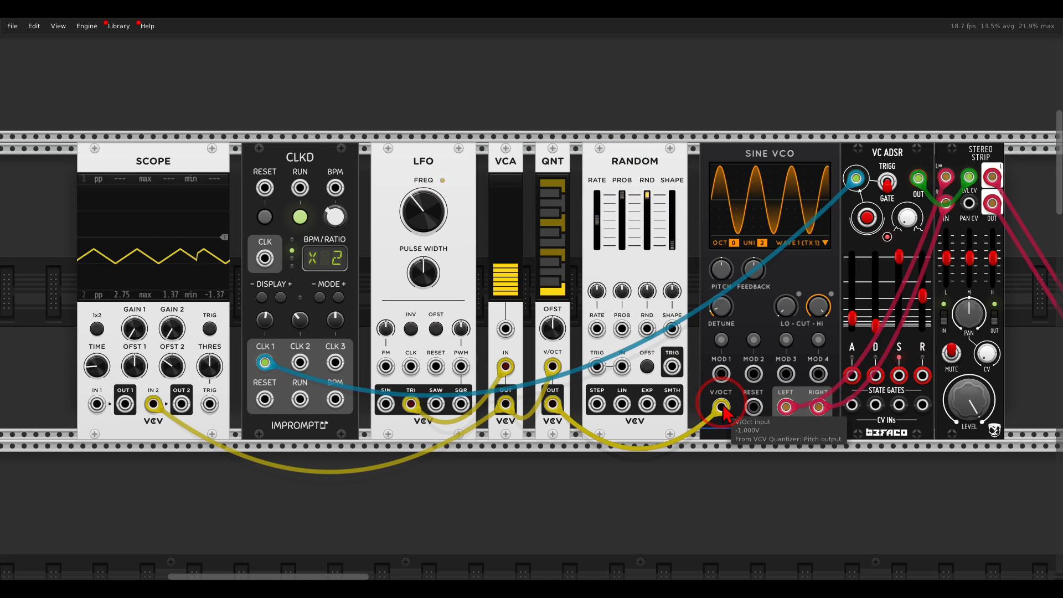
- Insert RANDOM between QNT and Sine VCO using its IN and STEP jacks, and trigger it from CLKD's CLK 1
drag(722, 408, 621, 367)
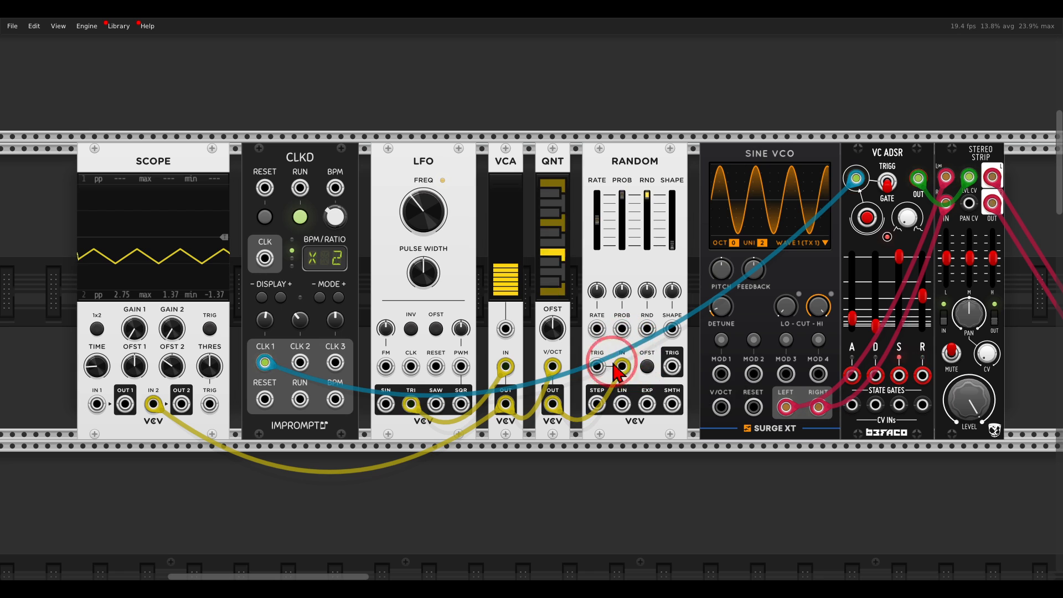
drag(597, 404, 721, 408)
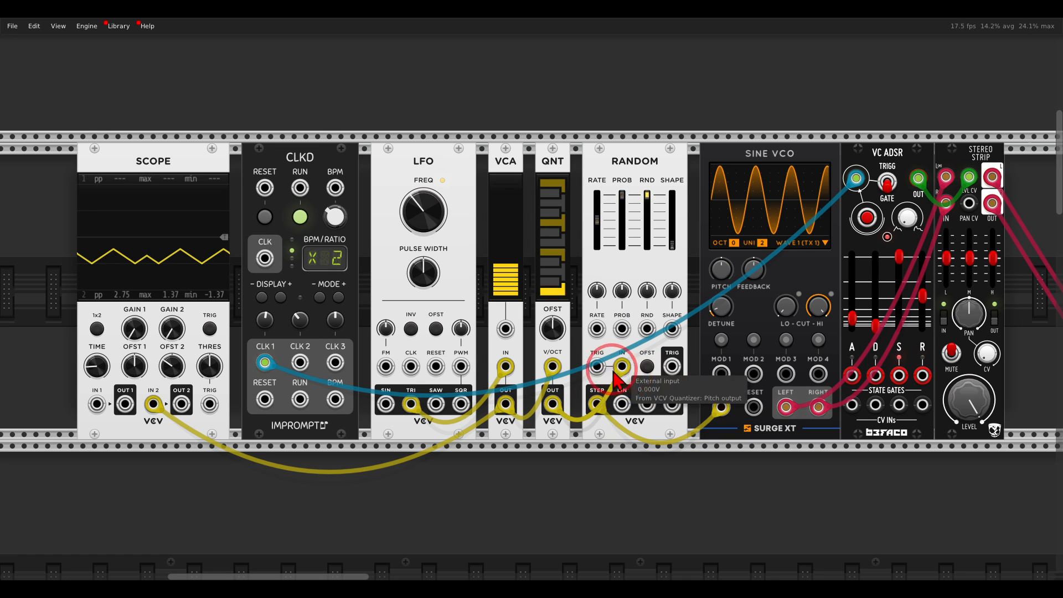
drag(596, 367, 264, 362)
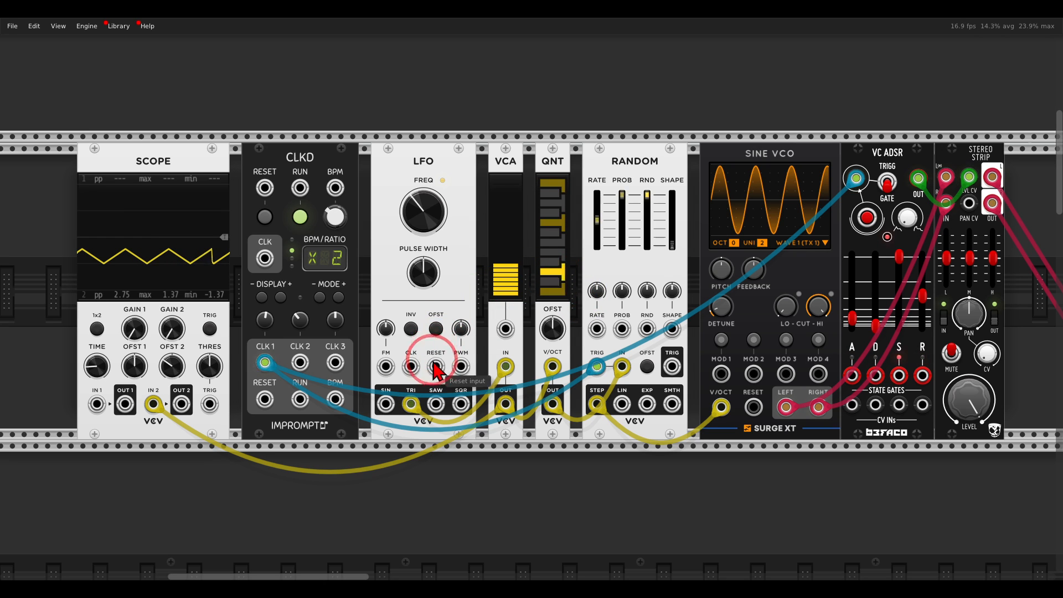
- Feed the VCA from the LFO's SAW output at a raised LFO frequency, and unplug CLK 1 from VC ADSR
drag(412, 414, 436, 412)
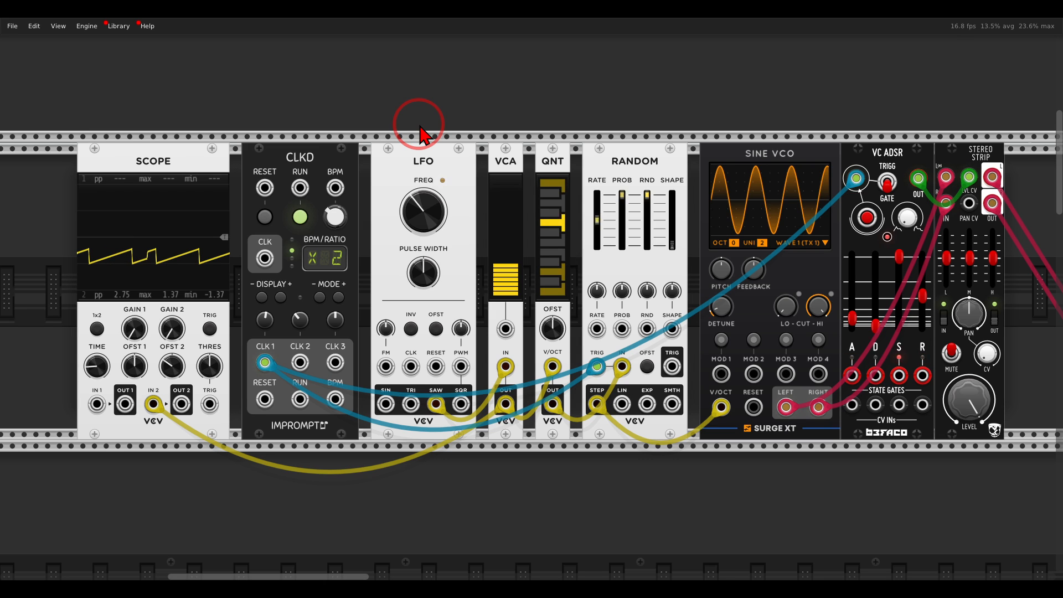
mouse_move(426, 219)
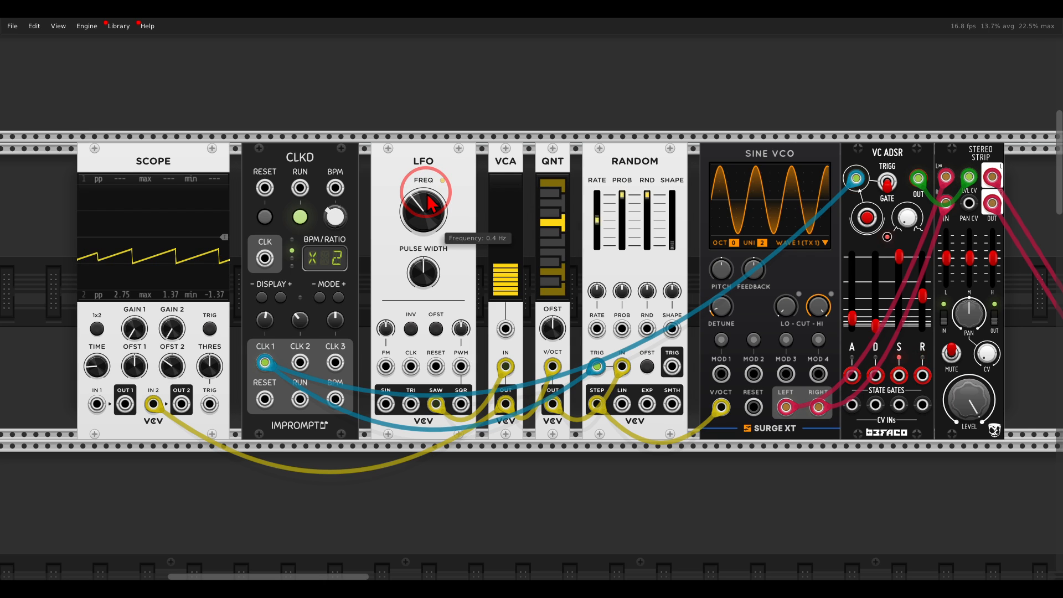
drag(429, 204, 425, 216)
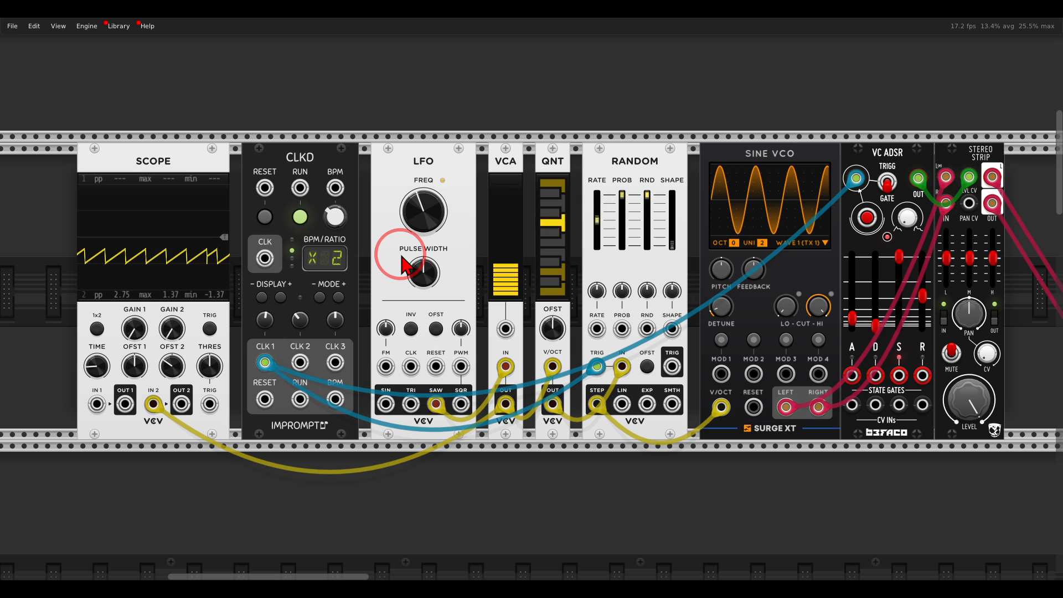
drag(856, 177, 659, 208)
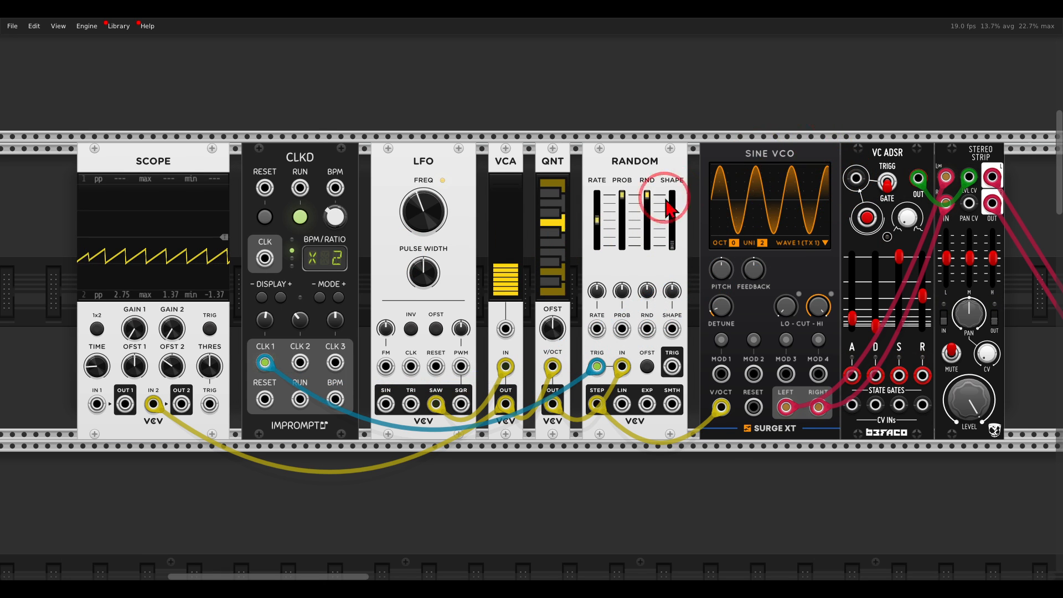
- Go to the RE-WIN Quantizer patch below and examine the LFO's clock input and the quantizer's scene knob and scene input
scroll(659, 209, down, 10)
scroll(659, 209, down, 2)
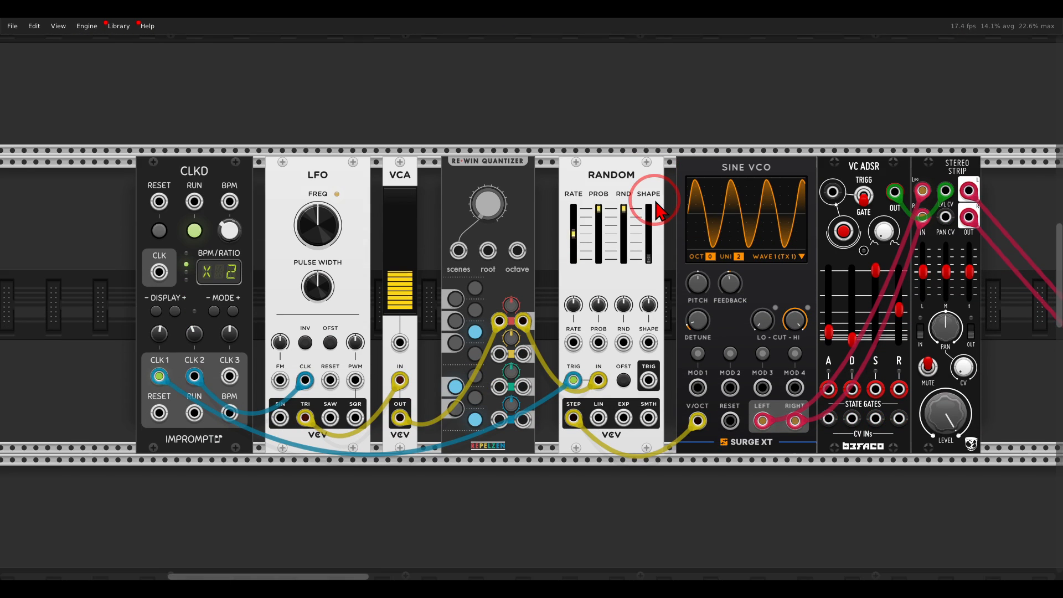
drag(554, 211, 549, 207)
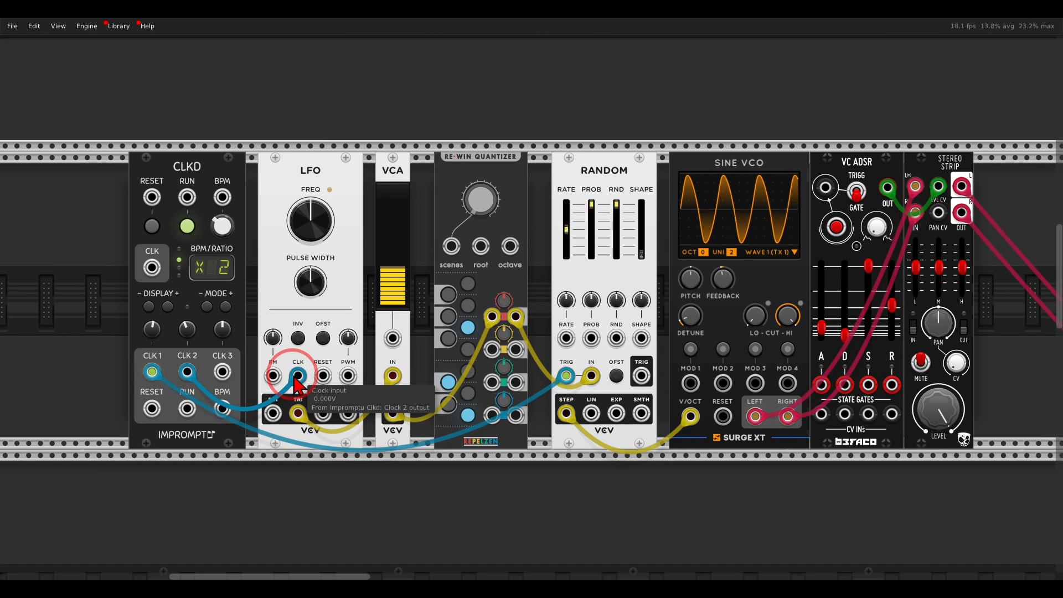
drag(295, 367, 299, 375)
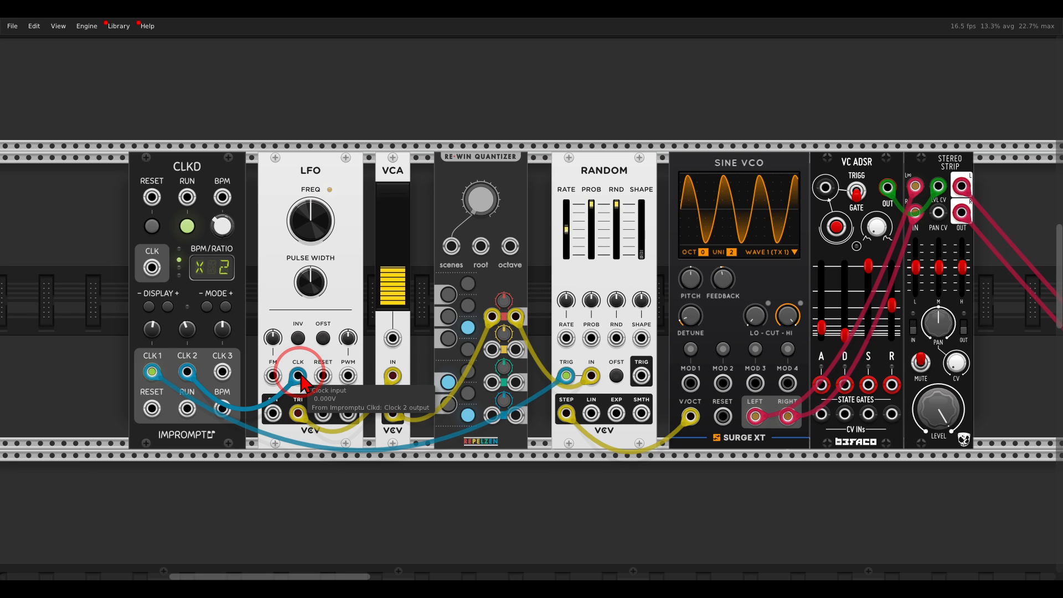
click(489, 212)
click(451, 246)
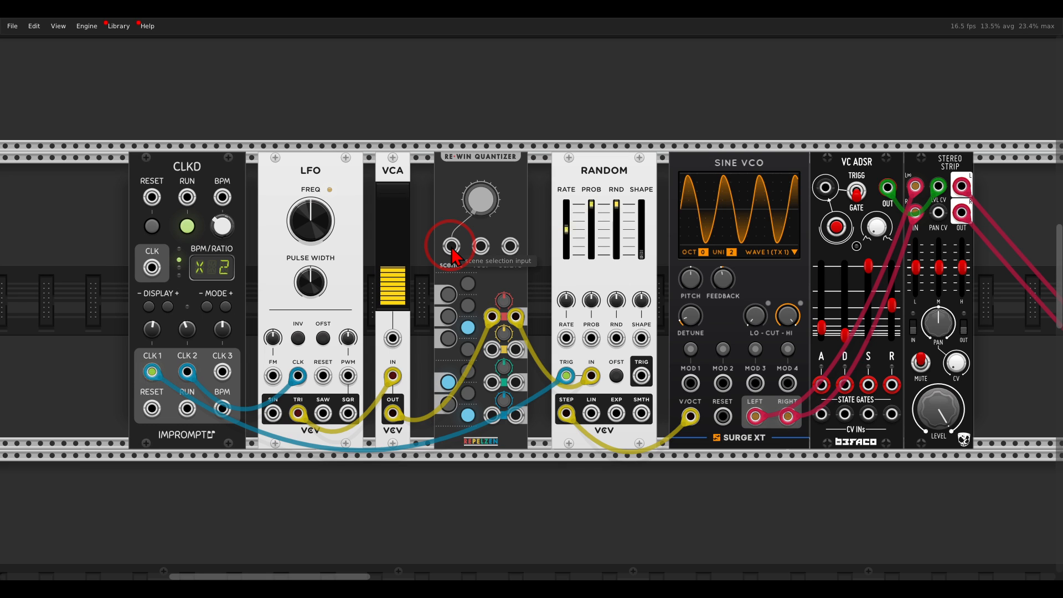
mouse_move(484, 209)
mouse_down()
mouse_move(469, 168)
mouse_move(474, 221)
mouse_up()
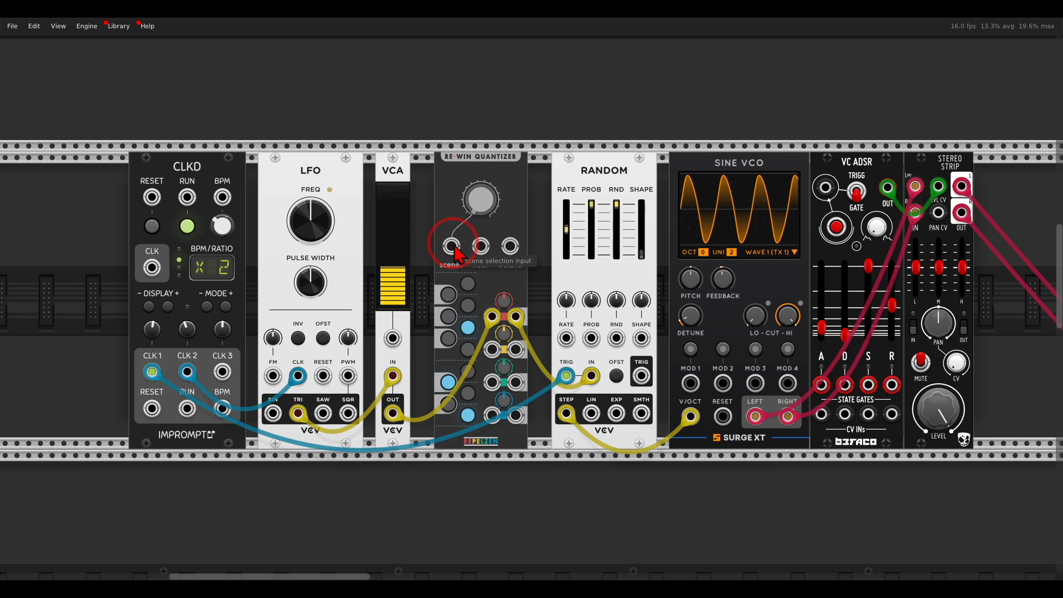
- Connect CLKD's CLK 1 to VC ADSR's trigger input and switch RE-WIN Quantizer to scene 2 and back to scene 1
drag(152, 372, 825, 187)
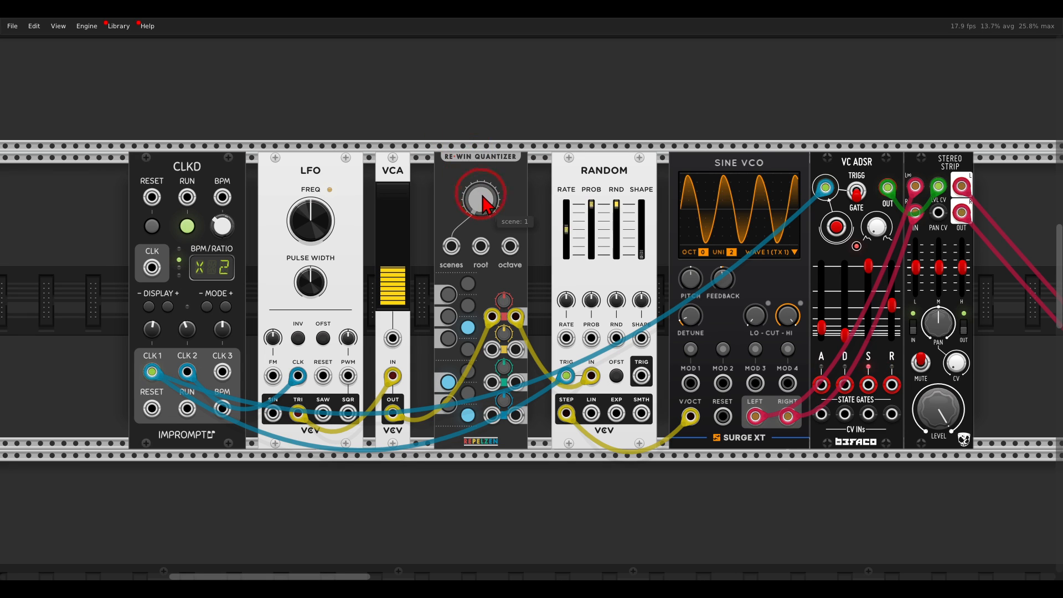
drag(484, 198, 475, 179)
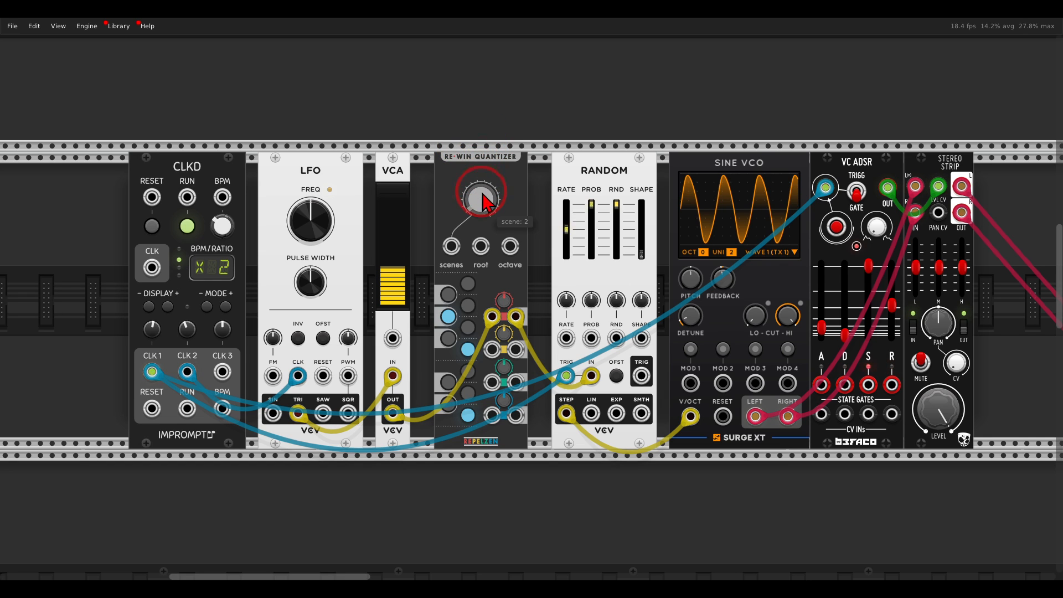
drag(483, 209, 487, 226)
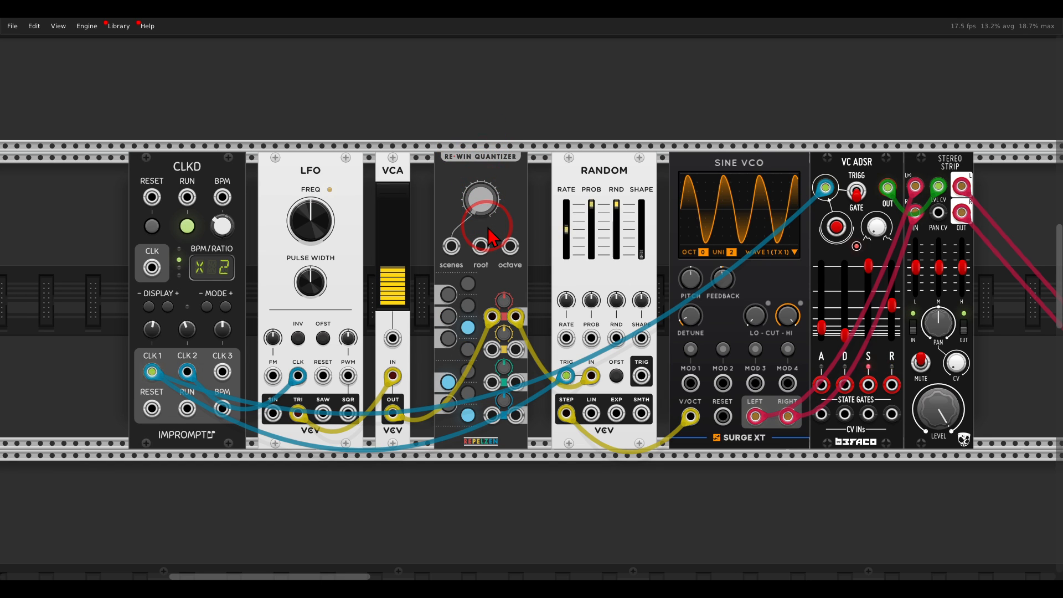
- Adjust Sine VCO's feedback, raise RE-WIN Quantizer's scene knob to scene 3, and turn the knob back down
drag(721, 280, 720, 286)
drag(491, 199, 488, 177)
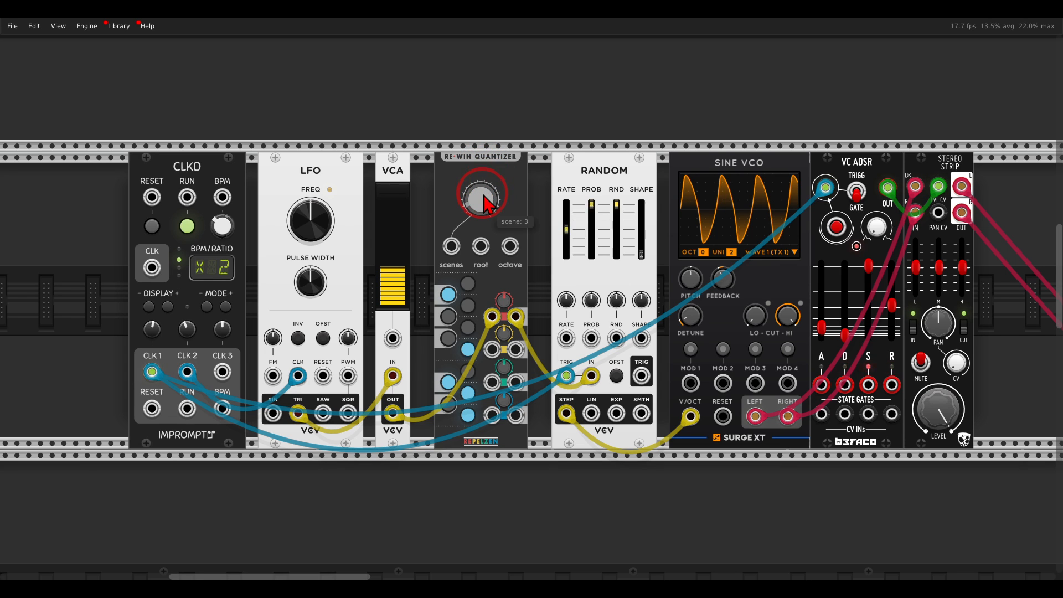
drag(484, 199, 483, 212)
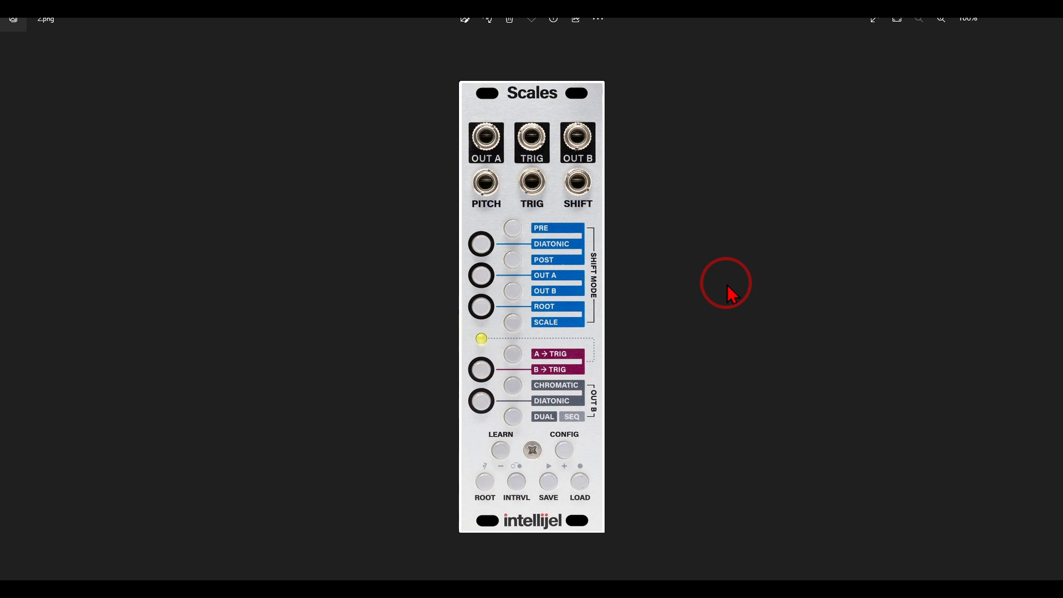
- Examine the TRIG input on the Intellijel Scales module picture 2.png
mouse_move(531, 165)
mouse_down()
mouse_move(505, 182)
mouse_move(512, 213)
mouse_move(545, 216)
mouse_move(564, 188)
mouse_move(551, 164)
mouse_up()
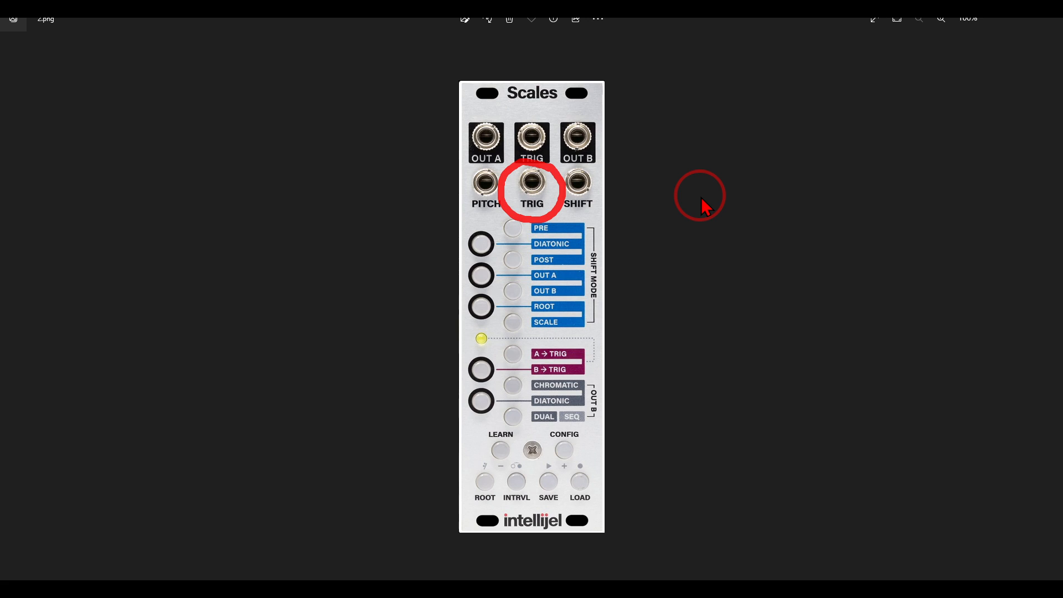
key(Escape)
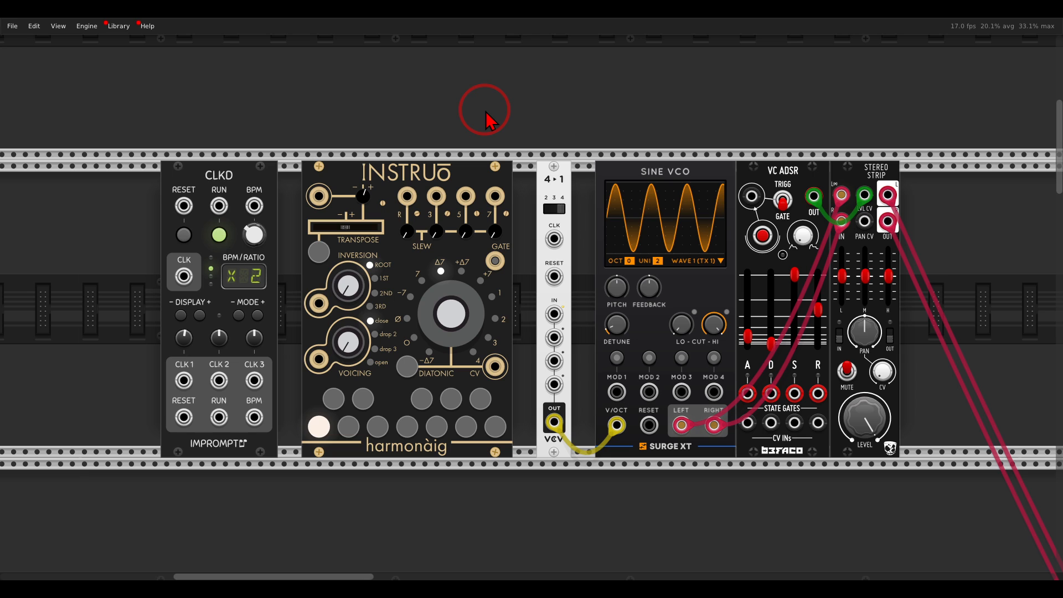
- Patch harmonàig's R, 3, 5 and 7 outputs into the four inputs of the 4▸1 sequential switch
mouse_move(461, 149)
mouse_down()
mouse_move(420, 136)
mouse_move(339, 201)
mouse_move(455, 220)
mouse_move(472, 183)
mouse_move(461, 149)
mouse_up()
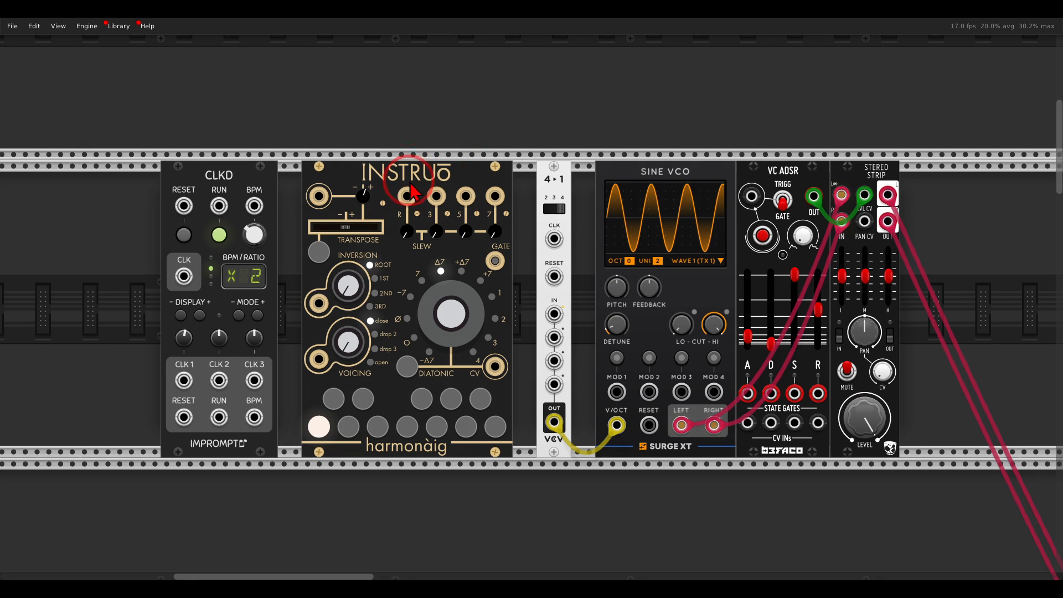
drag(409, 182, 426, 138)
drag(437, 180, 464, 133)
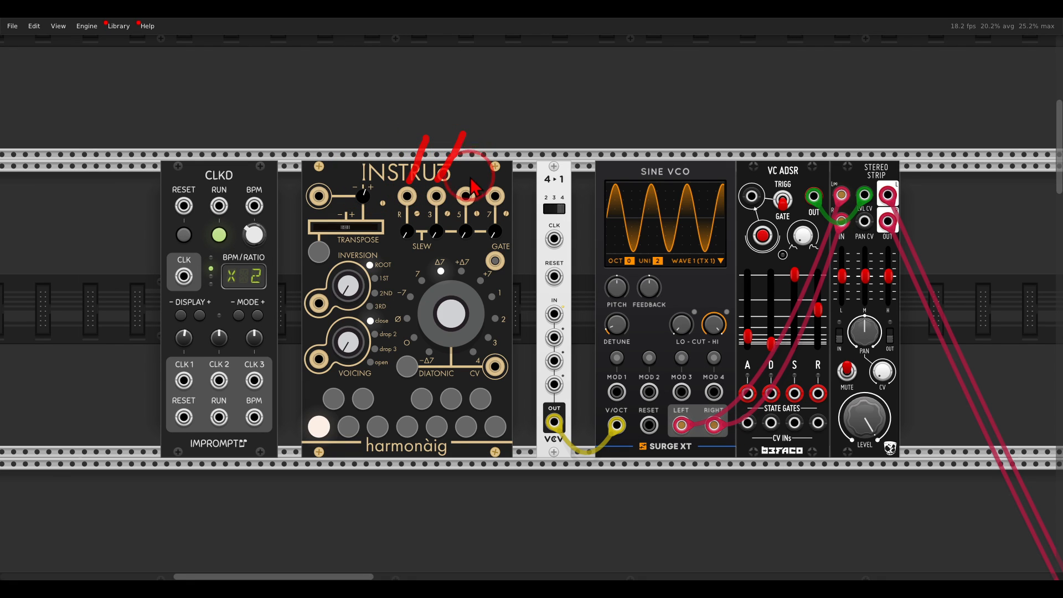
mouse_move(469, 179)
mouse_down()
mouse_move(496, 132)
mouse_move(514, 169)
mouse_move(525, 133)
mouse_up()
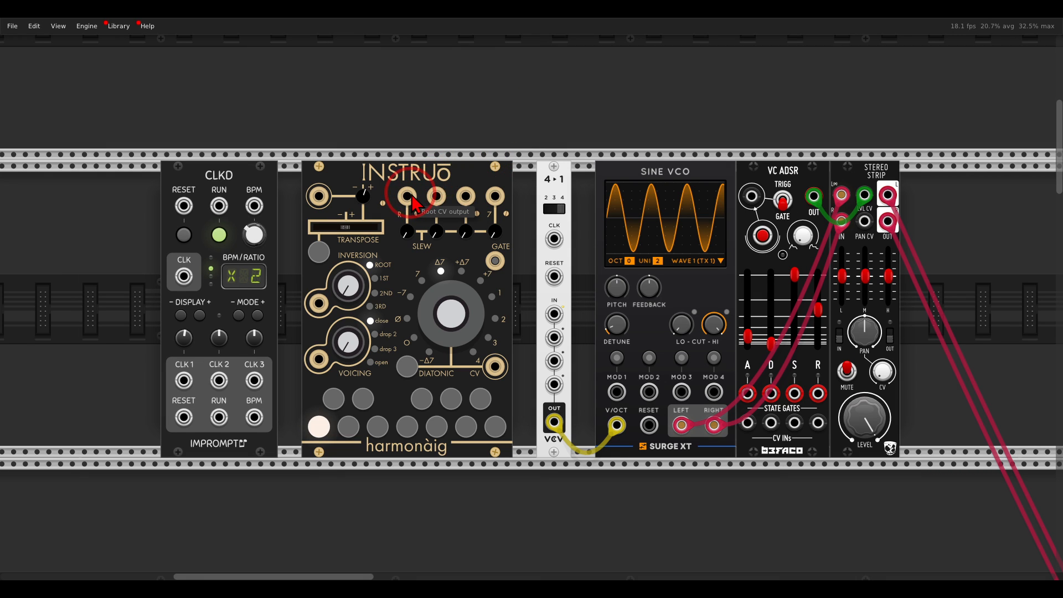
mouse_move(408, 195)
mouse_down()
mouse_move(553, 314)
mouse_move(438, 199)
mouse_move(527, 313)
mouse_move(553, 380)
mouse_move(498, 207)
mouse_up()
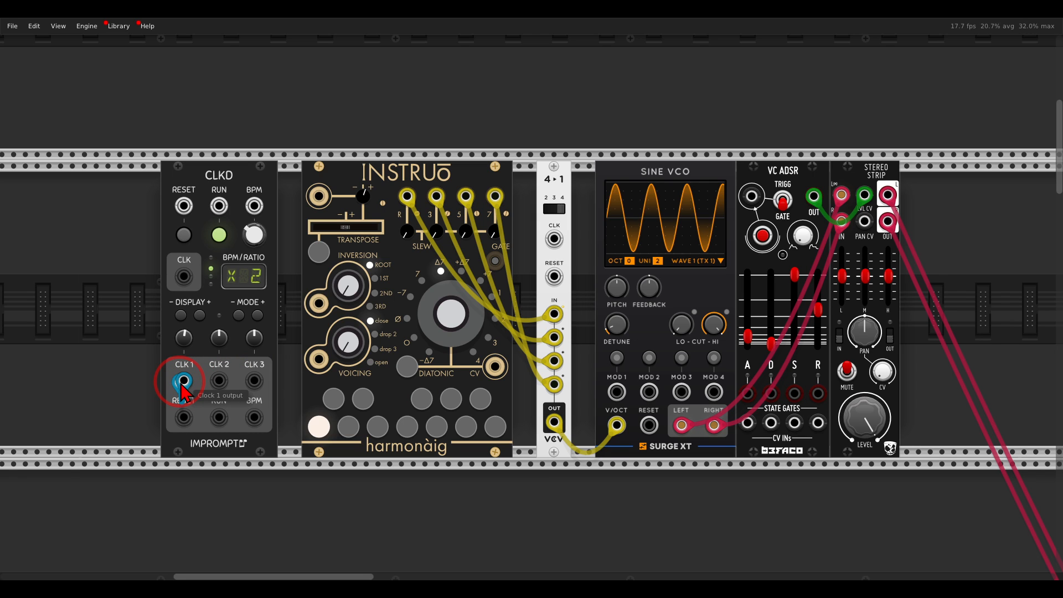
- Connect CLKD's CLK 1 to the 4▸1 switch's CLK input and to VC ADSR's trigger input
drag(183, 381, 553, 239)
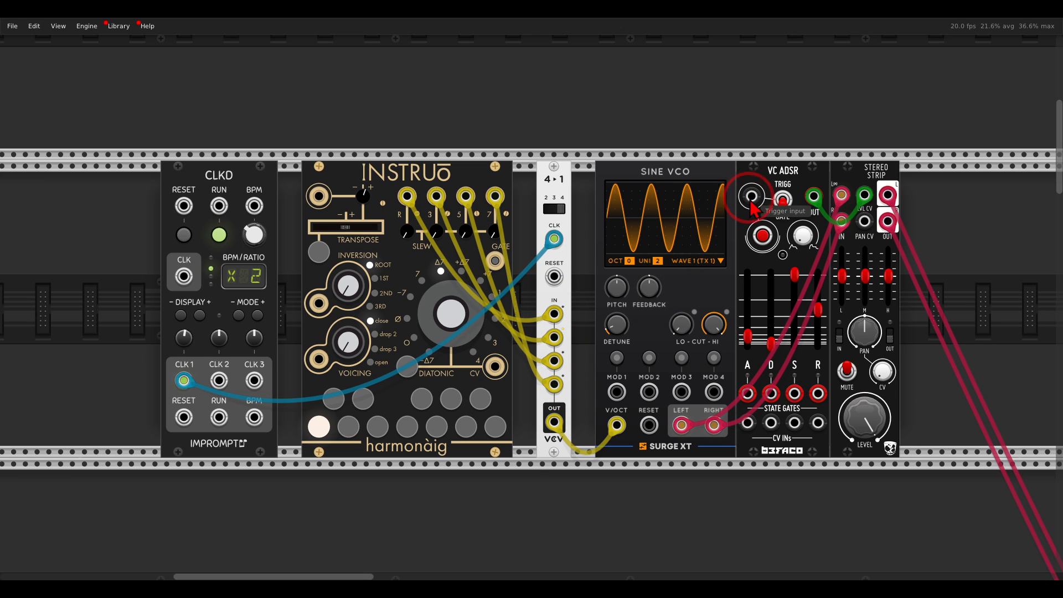
drag(751, 196, 184, 381)
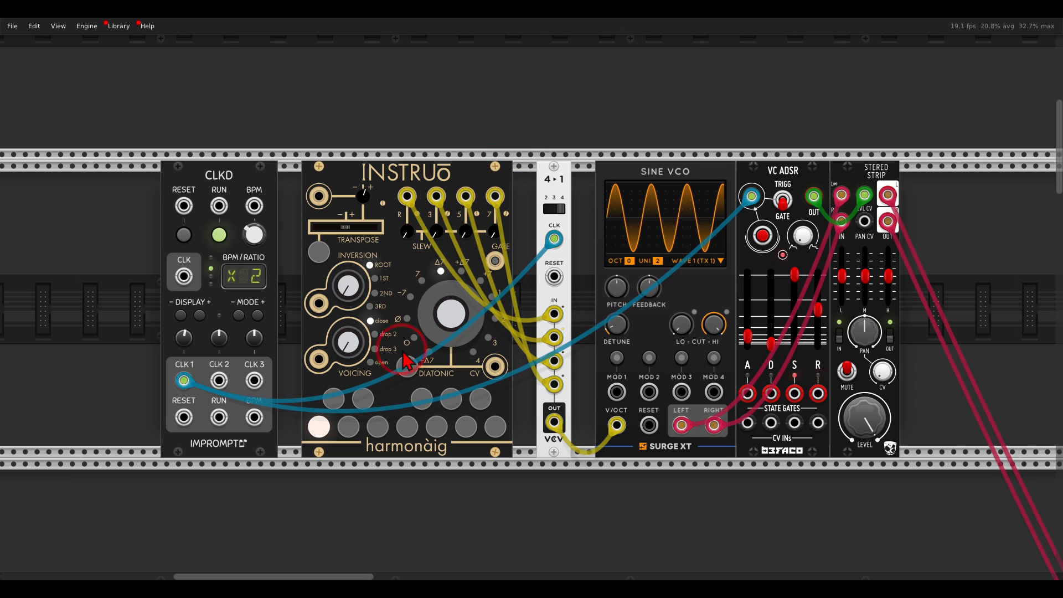
- Select the F note on harmonàig, switch to D#/Eb, and return to C
click(405, 427)
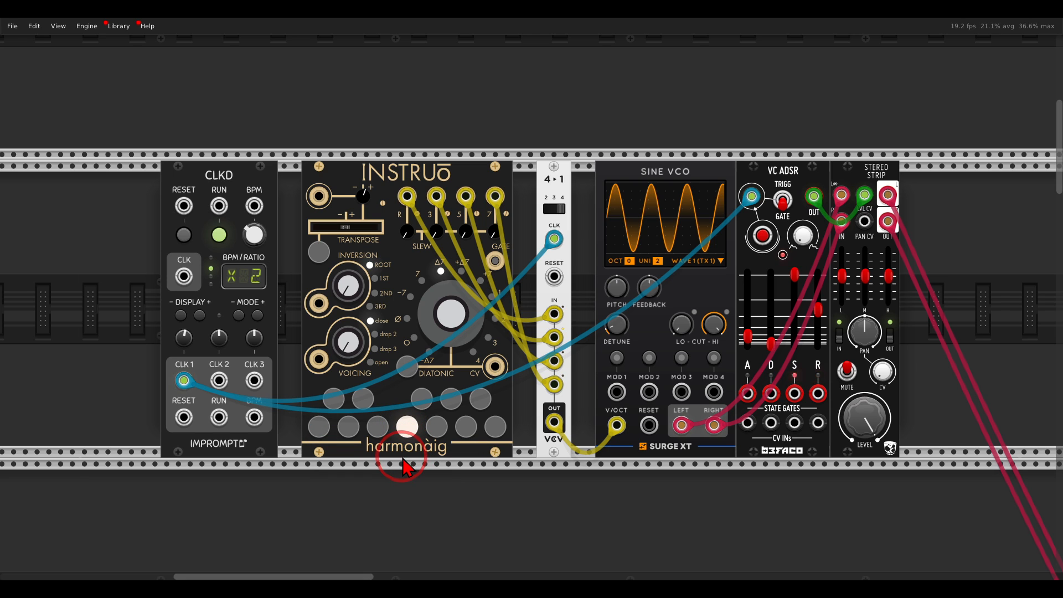
click(362, 406)
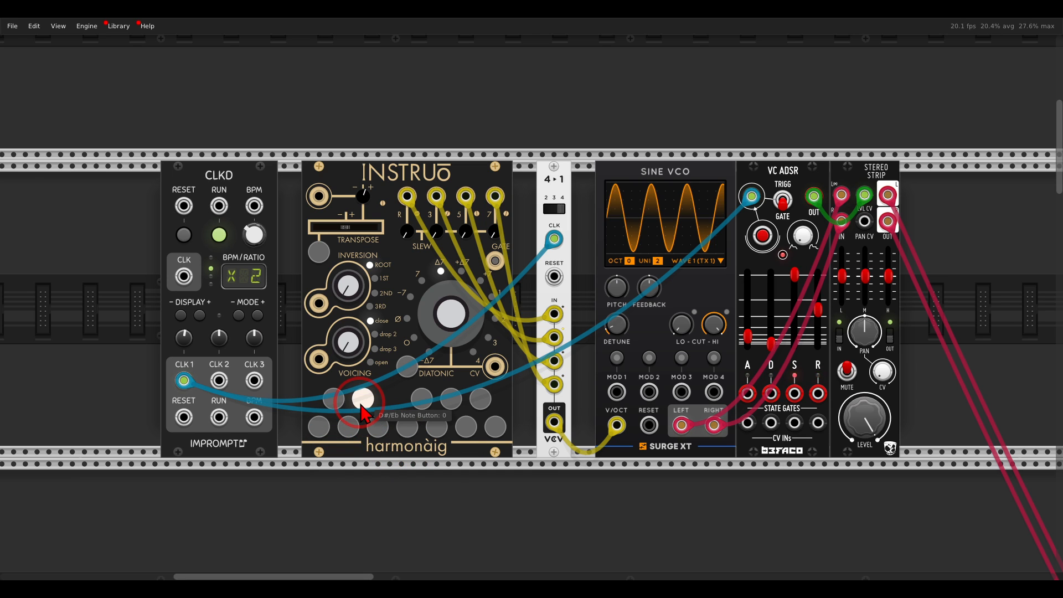
click(319, 427)
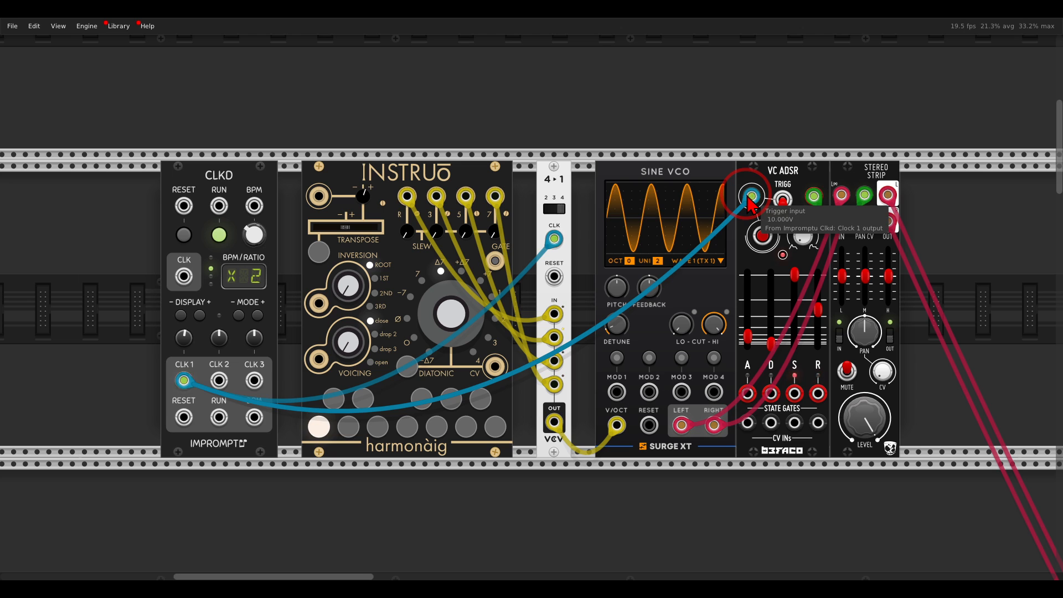
- In the patch below with RANDOM, harmonàig and SWITCH 8-1, connect CLKD's CLK 1 to VC ADSR's trigger input
scroll(574, 238, down, 10)
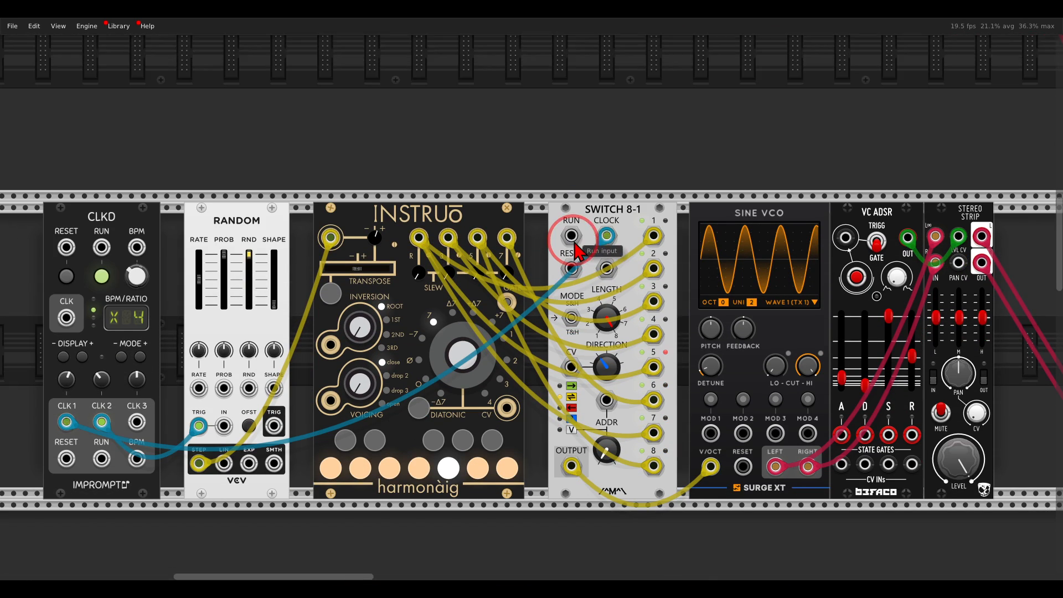
scroll(576, 251, down, 2)
scroll(587, 261, left, 2)
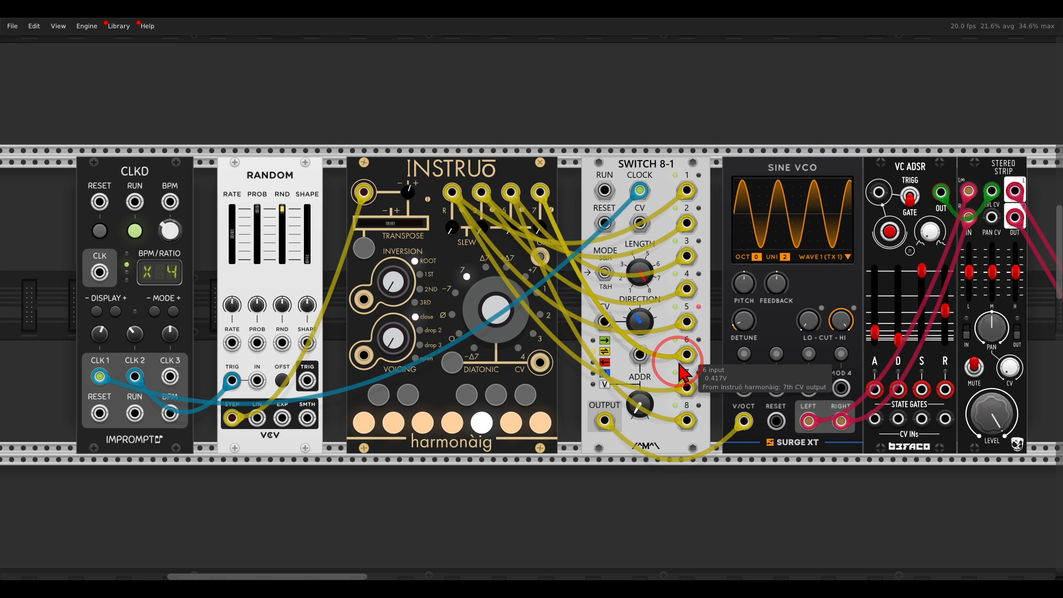
mouse_move(388, 176)
mouse_down()
mouse_move(351, 204)
mouse_move(391, 173)
mouse_up()
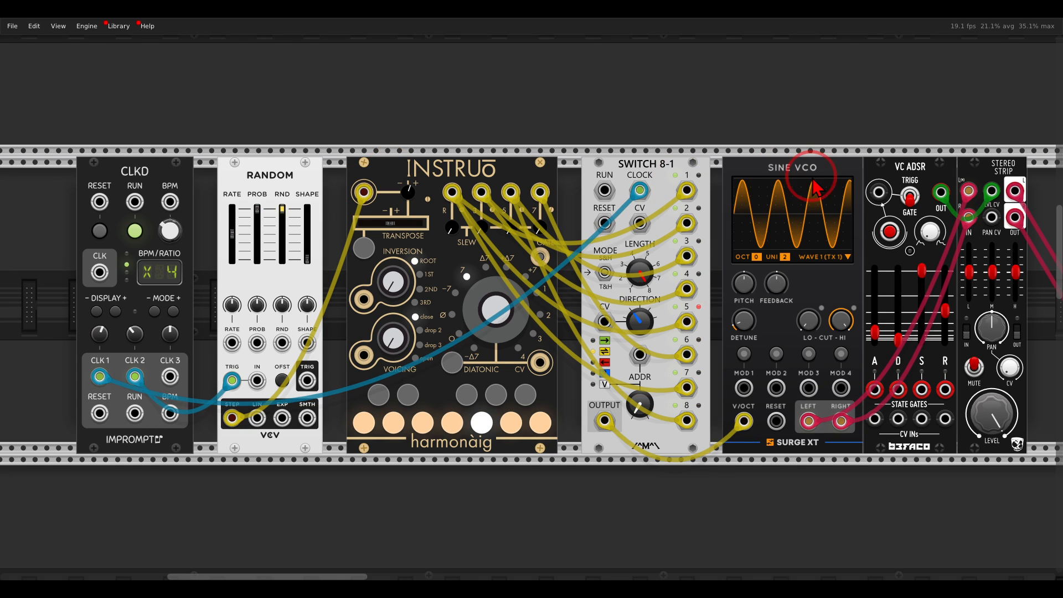
drag(878, 192, 100, 376)
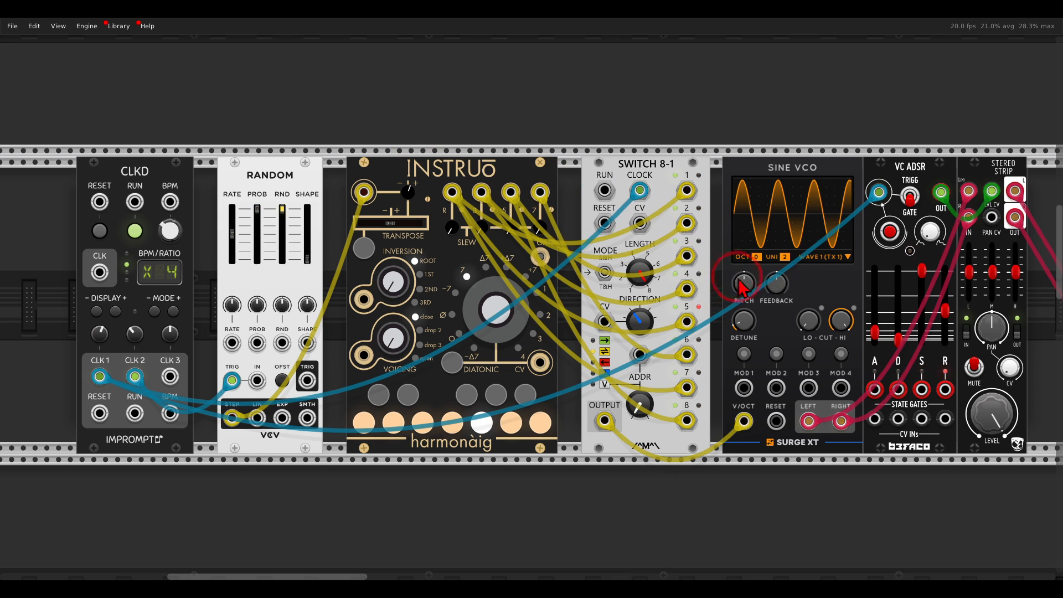
- Vary Sine VCO's feedback, bringing it to 25.71 %, and reset it to its default
mouse_move(776, 293)
mouse_move(774, 293)
mouse_down()
mouse_move(773, 307)
mouse_move(766, 282)
mouse_up()
drag(759, 271, 780, 293)
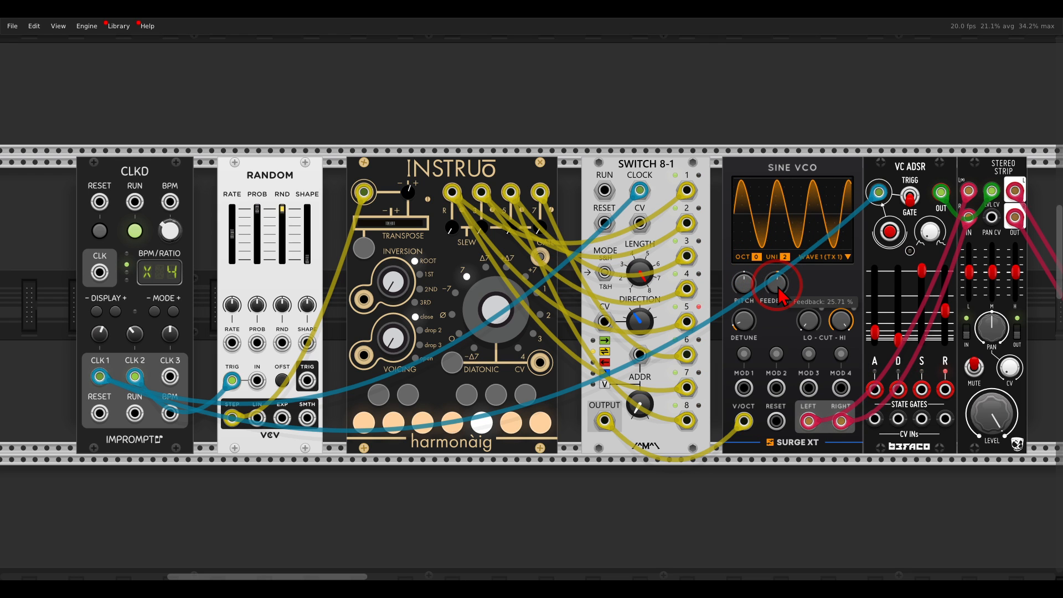
double_click(779, 292)
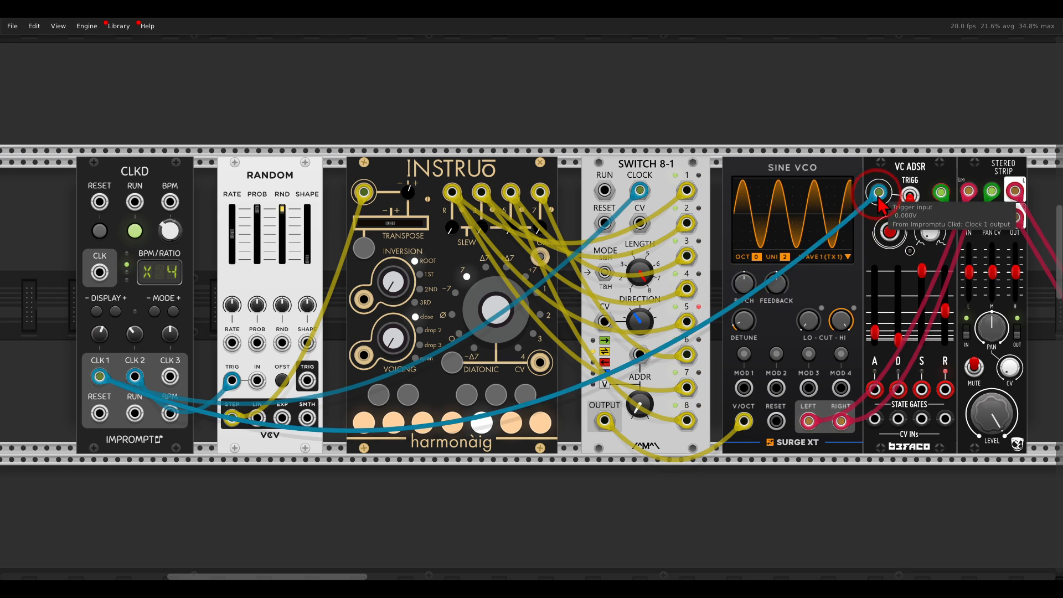
- In the CHORD-KEY patch further down, connect CLKD's CLK 1 to VC ADSR's trigger input
scroll(659, 171, down, 6)
scroll(663, 185, down, 6)
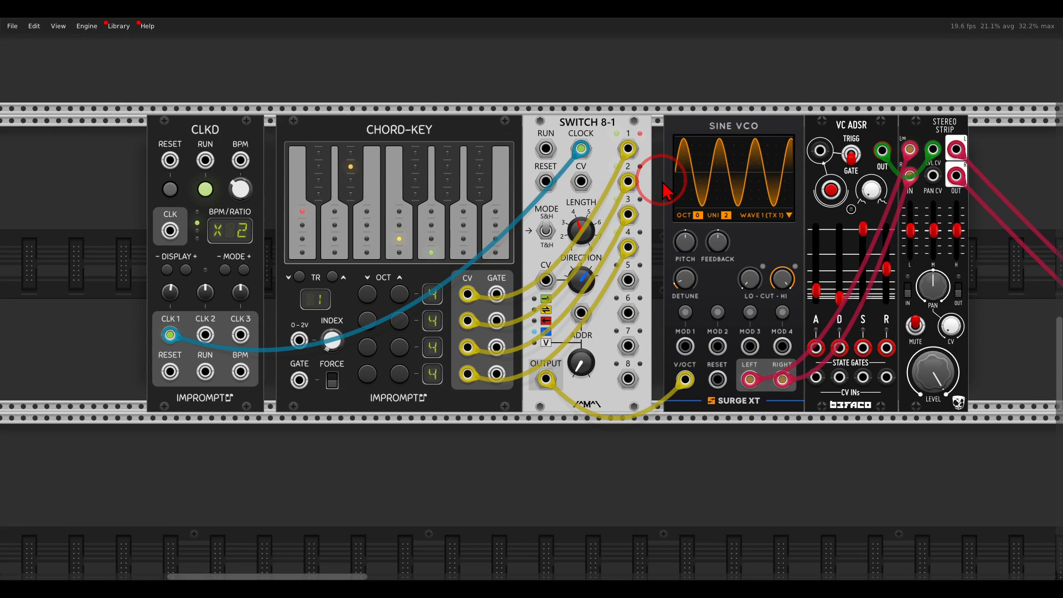
scroll(648, 209, up, 1)
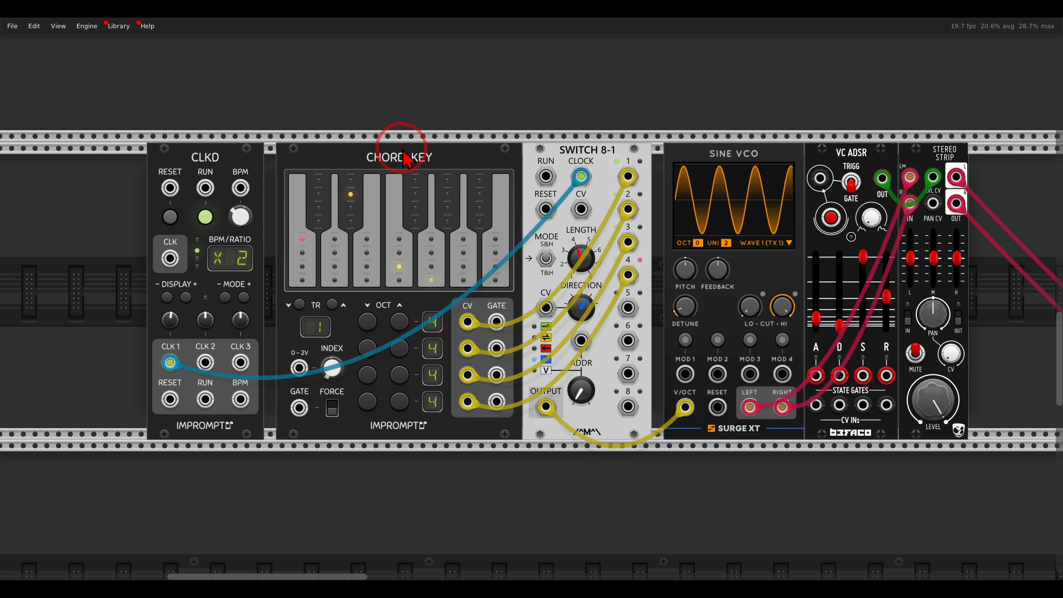
mouse_move(468, 304)
mouse_down()
mouse_move(456, 321)
mouse_move(470, 417)
mouse_move(490, 336)
mouse_move(482, 279)
mouse_move(485, 307)
mouse_up()
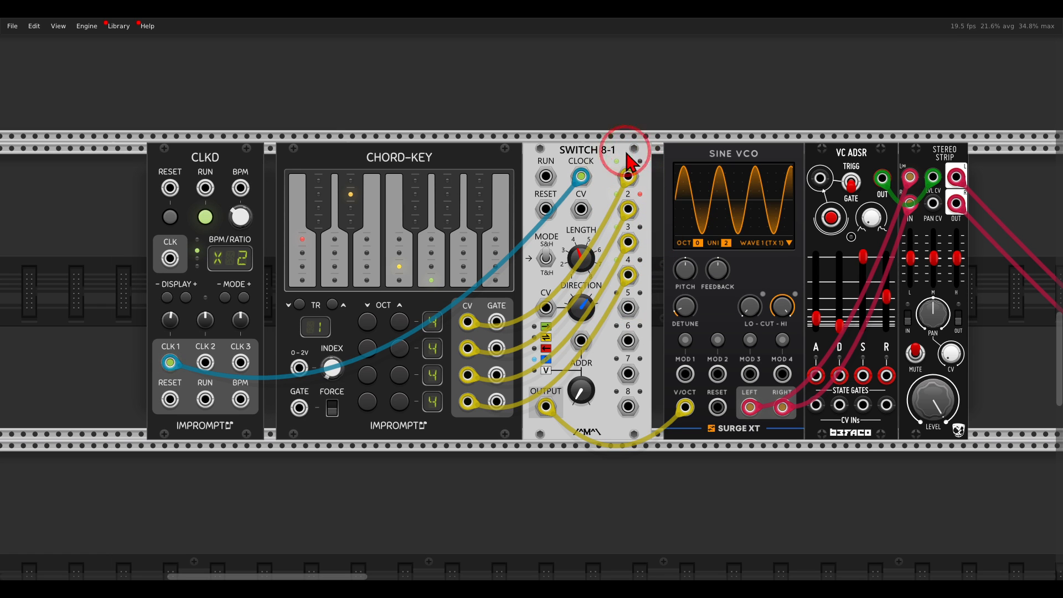
drag(820, 178, 170, 363)
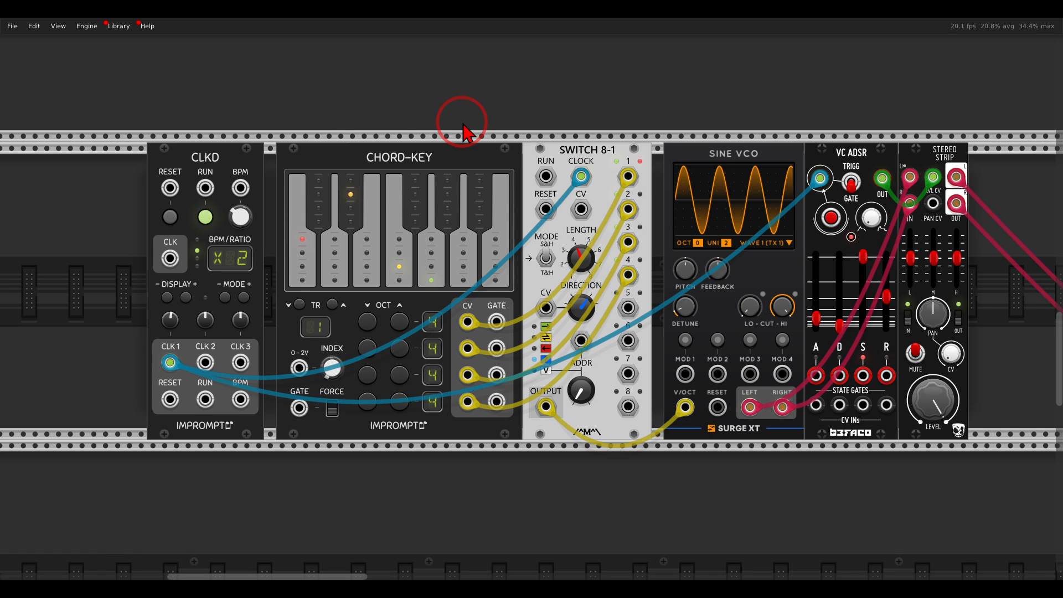
- Switch CHORD-KEY's index to 2, 3 and back to 1 while varying Sine VCO's feedback
mouse_move(333, 368)
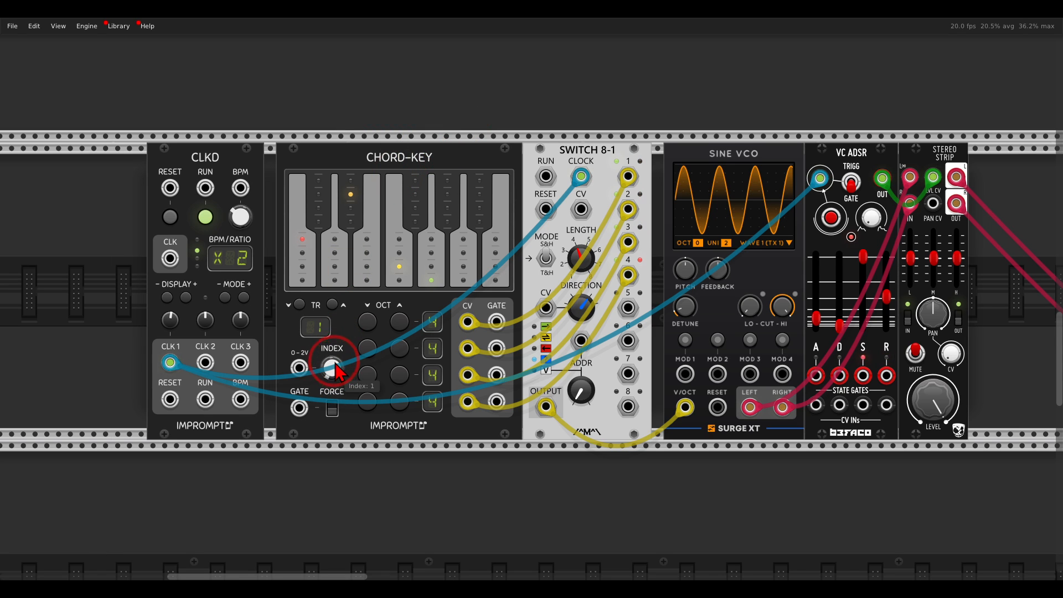
drag(335, 363, 335, 359)
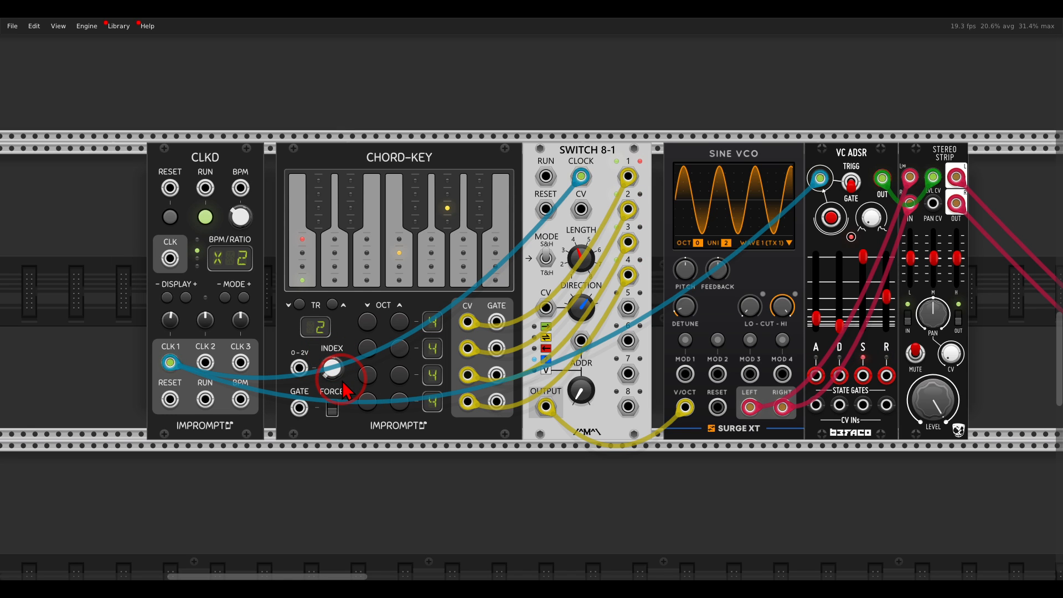
mouse_move(715, 284)
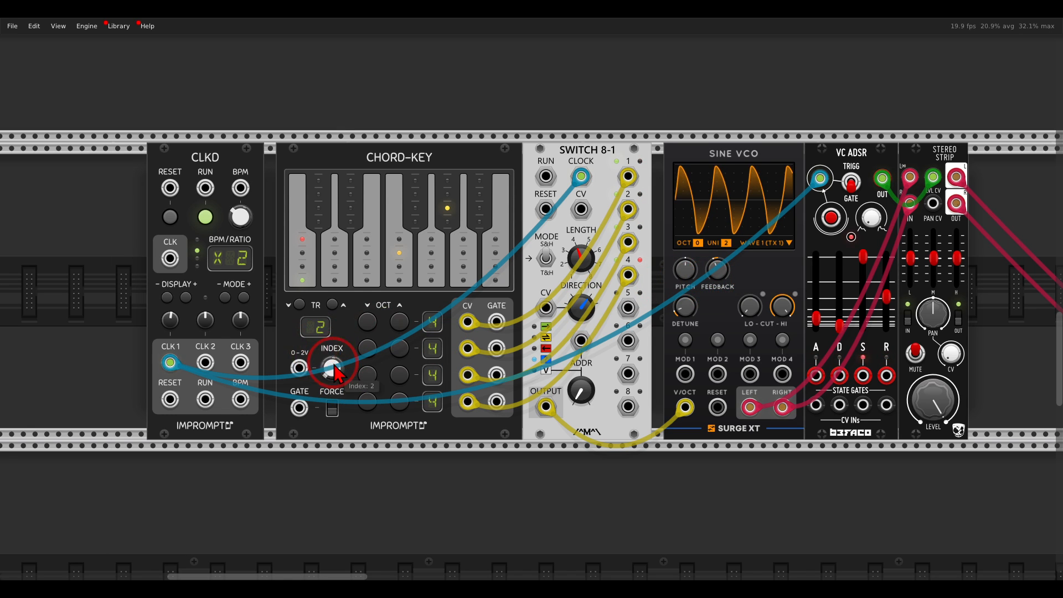
drag(334, 368, 334, 365)
drag(717, 271, 698, 254)
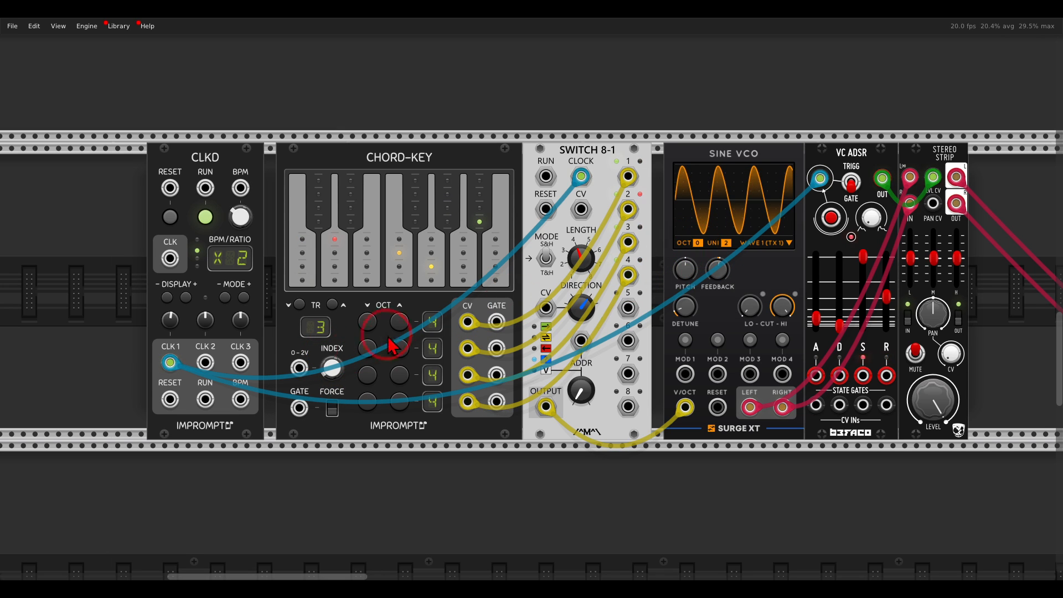
mouse_move(342, 369)
drag(341, 370, 382, 390)
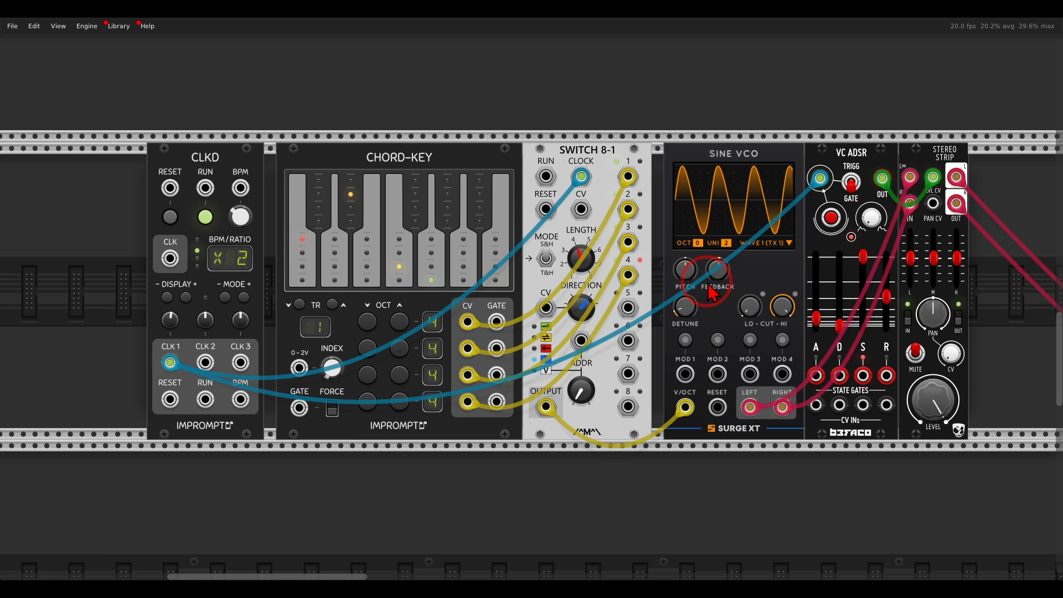
mouse_move(713, 278)
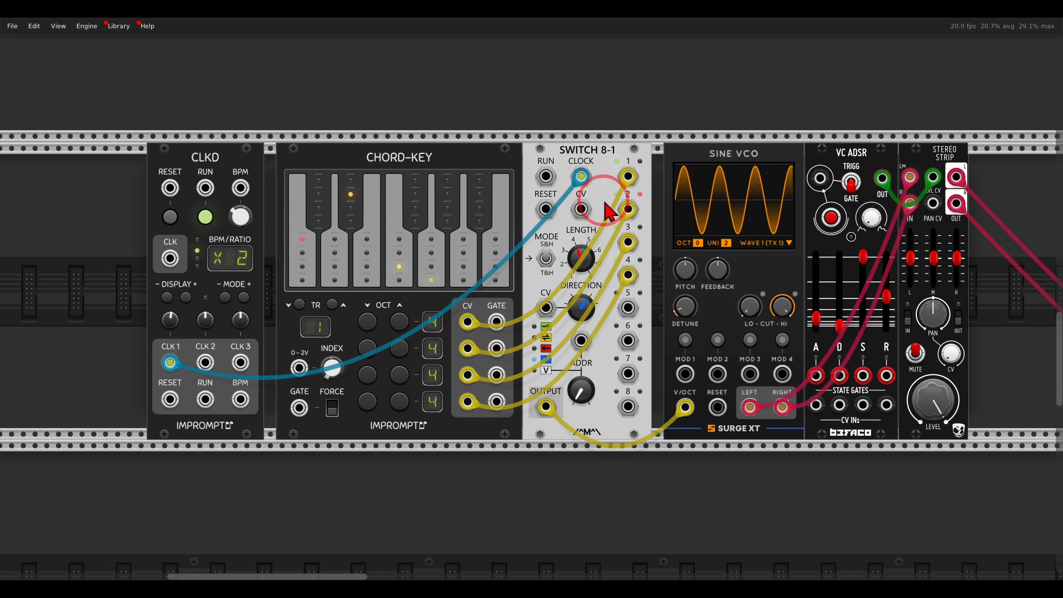
- Go to the DiatonicCV patch below and examine the DiatonicCV module and its Chord Out jack
scroll(587, 208, down, 5)
scroll(579, 209, down, 8)
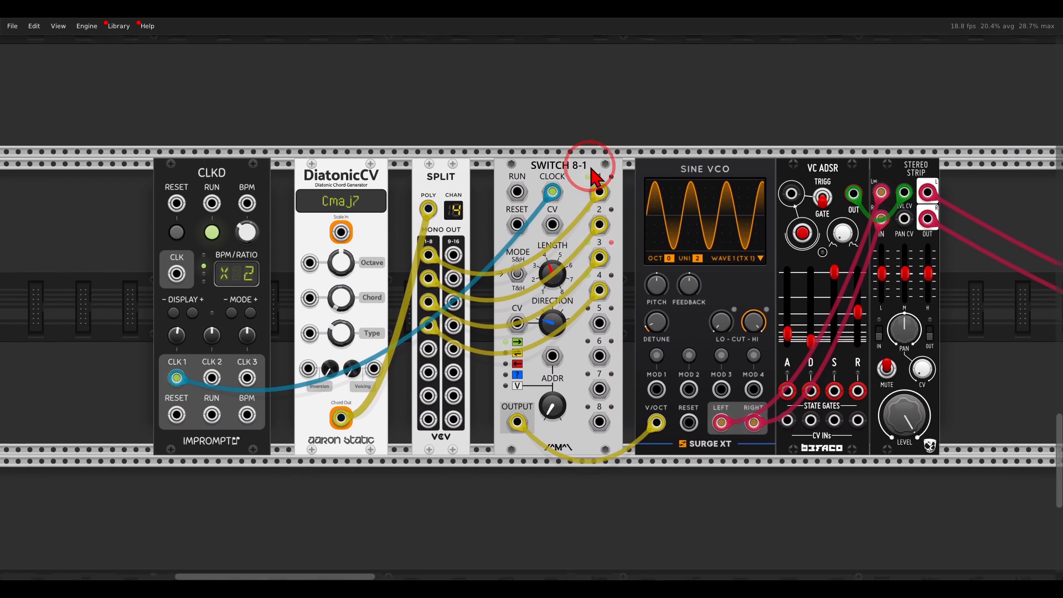
drag(591, 167, 576, 173)
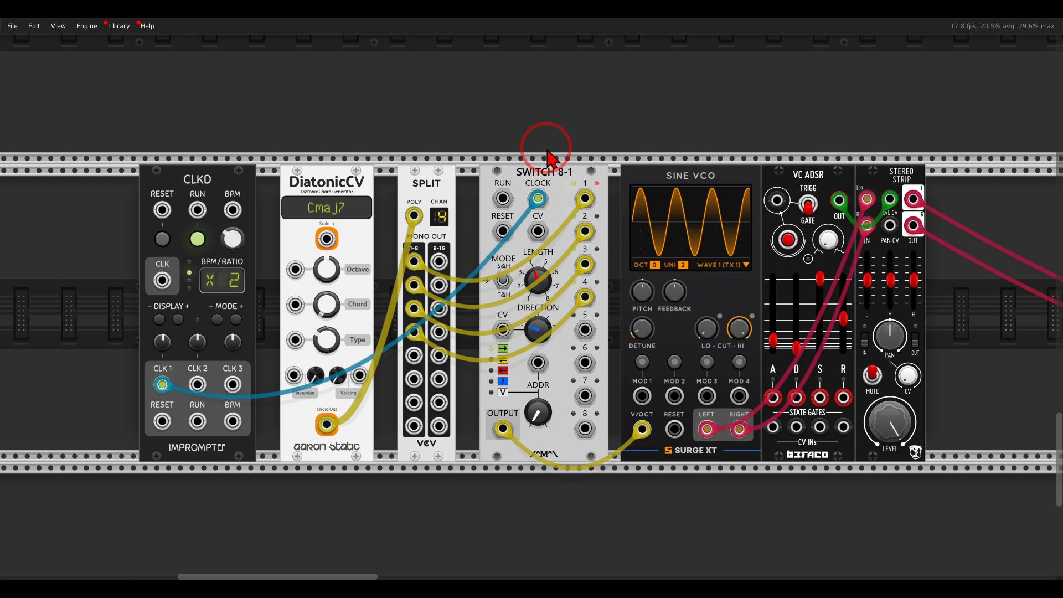
mouse_move(363, 157)
mouse_down()
mouse_move(279, 180)
mouse_move(374, 195)
mouse_move(362, 159)
mouse_up()
mouse_move(348, 403)
mouse_down()
mouse_move(312, 397)
mouse_move(308, 438)
mouse_move(349, 452)
mouse_move(363, 416)
mouse_move(353, 410)
mouse_up()
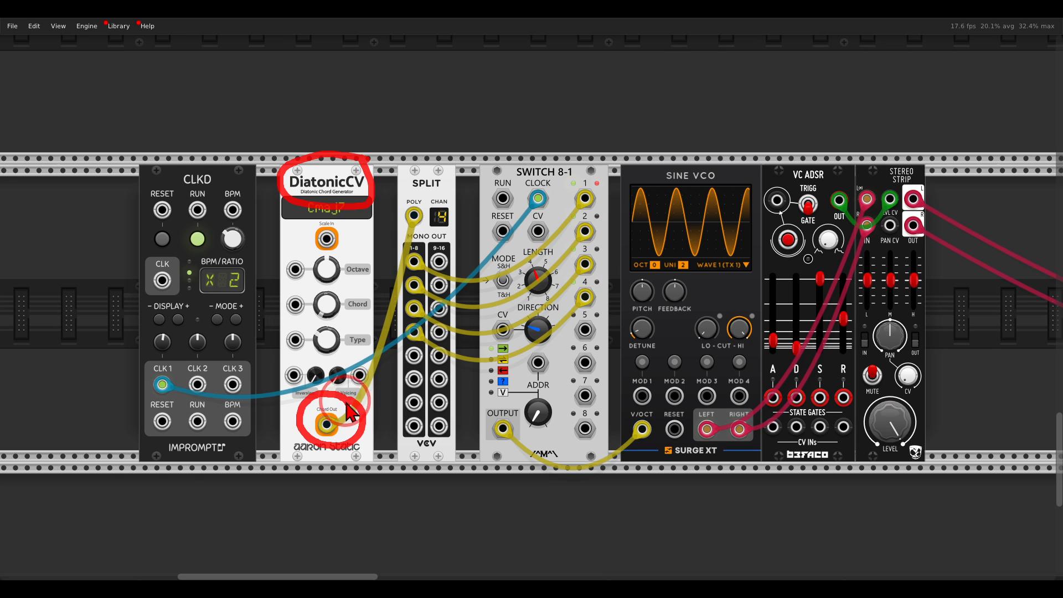
key(shift+F9)
- Examine SPLIT's poly input and trace its first four mono outputs to inputs 1 to 4 of SWITCH 8-1
mouse_move(447, 168)
mouse_down()
mouse_move(412, 164)
mouse_move(389, 202)
mouse_move(398, 240)
mouse_move(468, 243)
mouse_move(468, 183)
mouse_move(429, 166)
mouse_up()
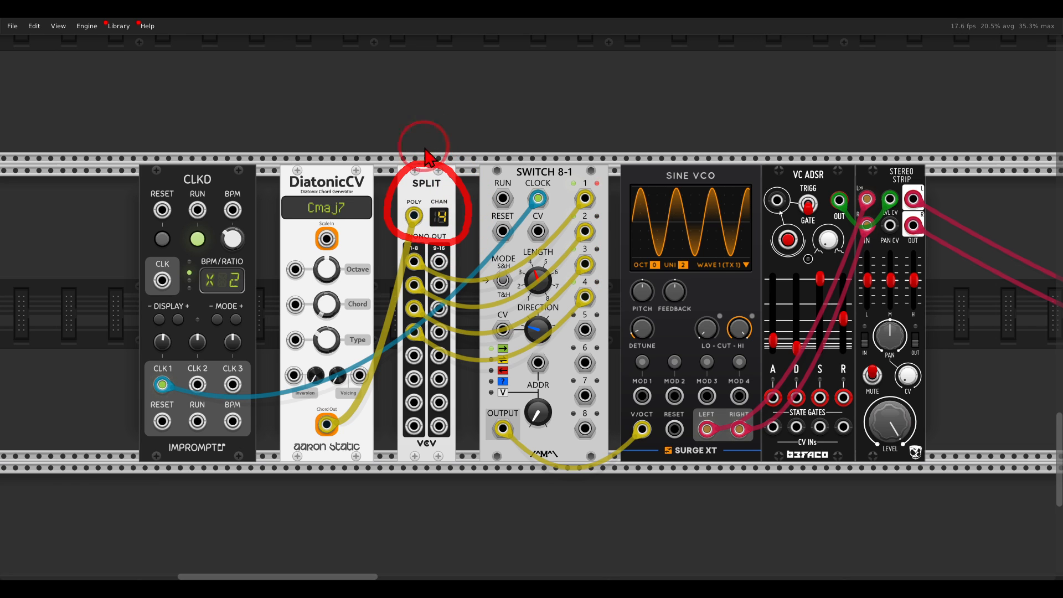
mouse_move(409, 245)
mouse_down()
mouse_move(387, 302)
mouse_move(412, 346)
mouse_up()
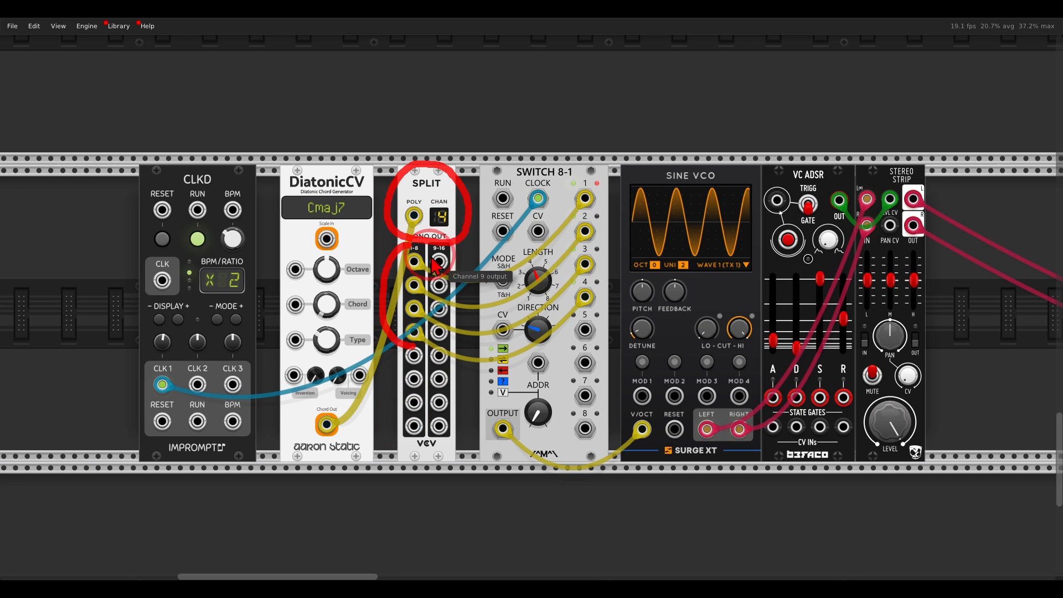
drag(430, 255, 553, 203)
drag(444, 280, 524, 250)
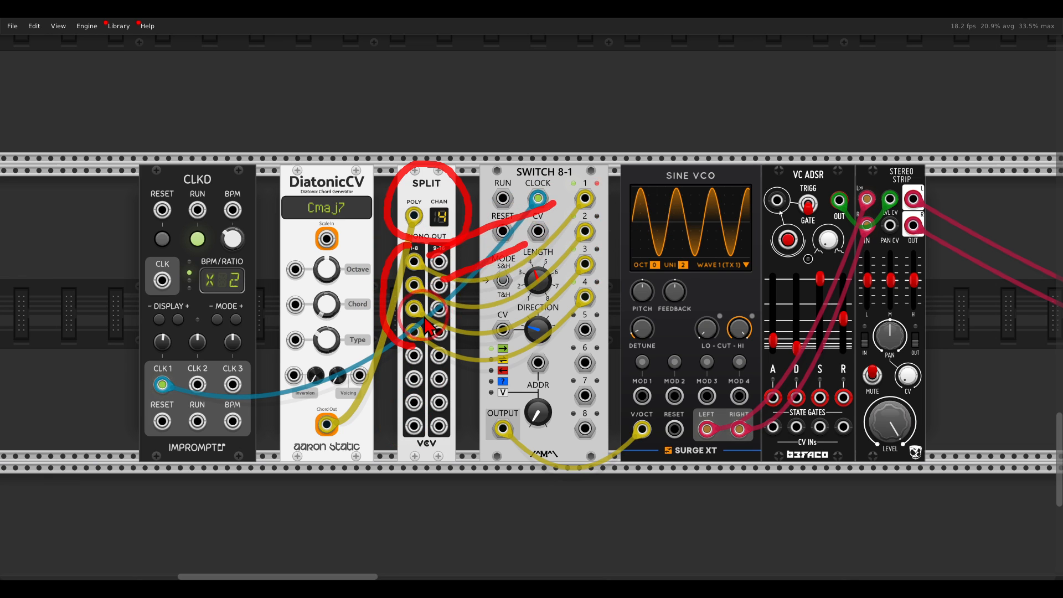
drag(440, 308, 555, 289)
drag(436, 332, 575, 303)
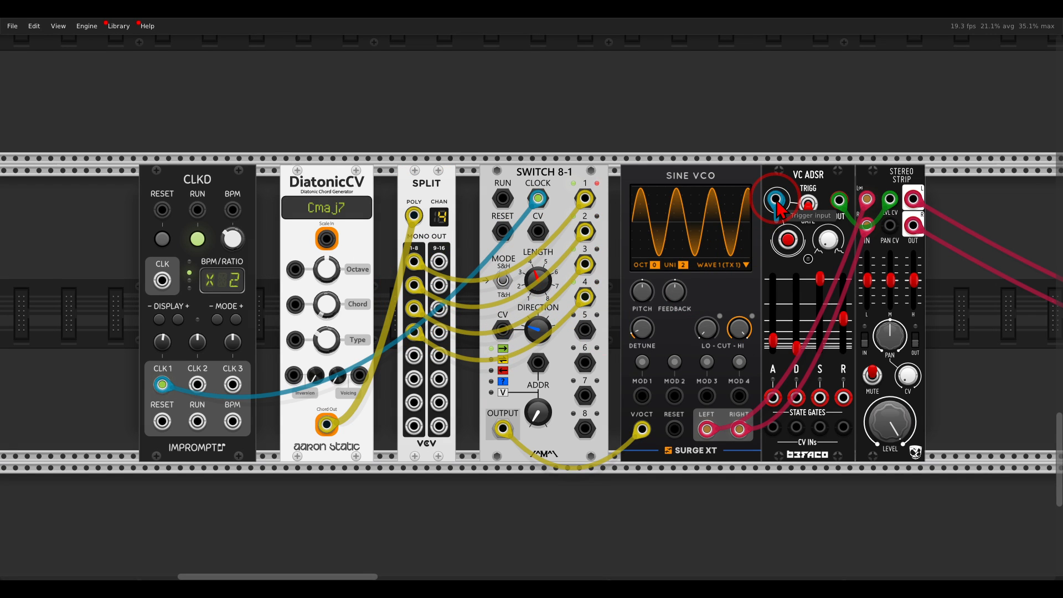
- In the DiatonicCV patch, connect VC ADSR's trigger input to CLKD's CLK 1 and look over DiatonicCV's controls
mouse_move(777, 200)
mouse_down()
mouse_move(744, 223)
mouse_move(161, 384)
mouse_up()
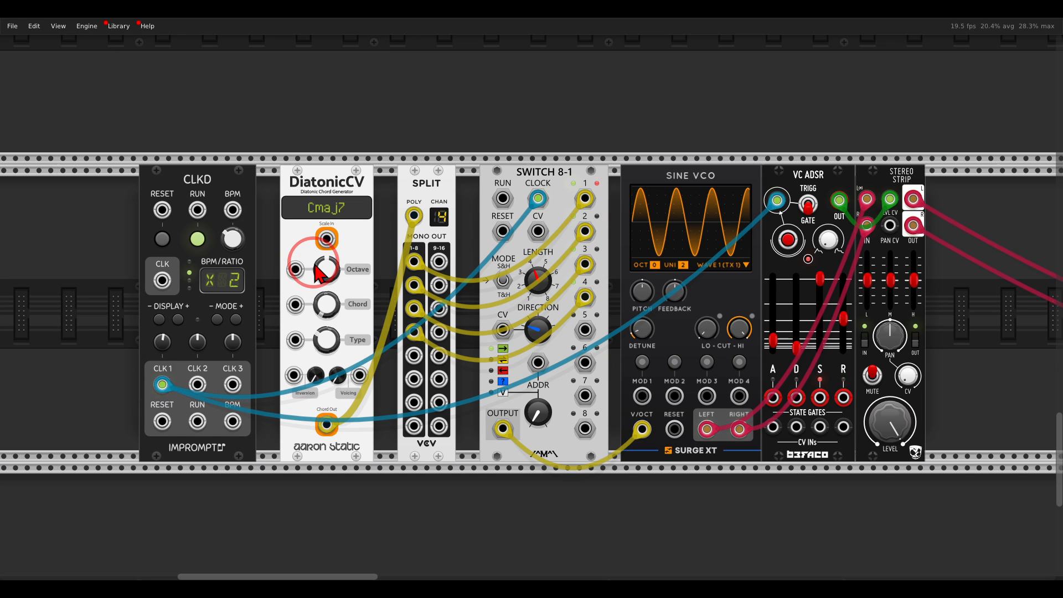
drag(319, 271, 344, 408)
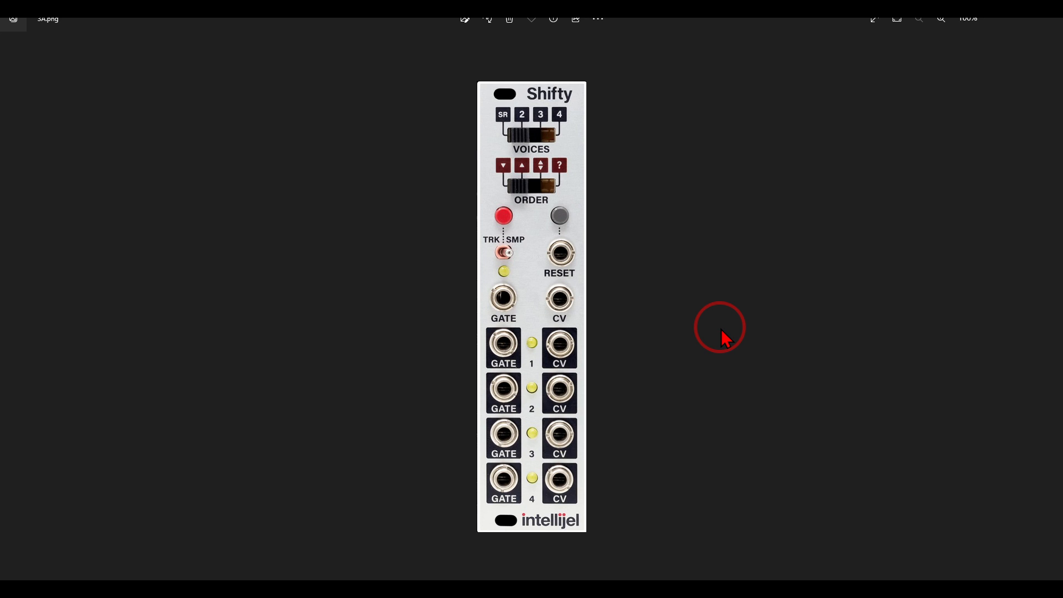
- Browse the module photos from Shifty to Boss Bow Two and Tetrapad, examine Tetrapad's jacks 1 to 8, and return to VCV Rack
key(Right)
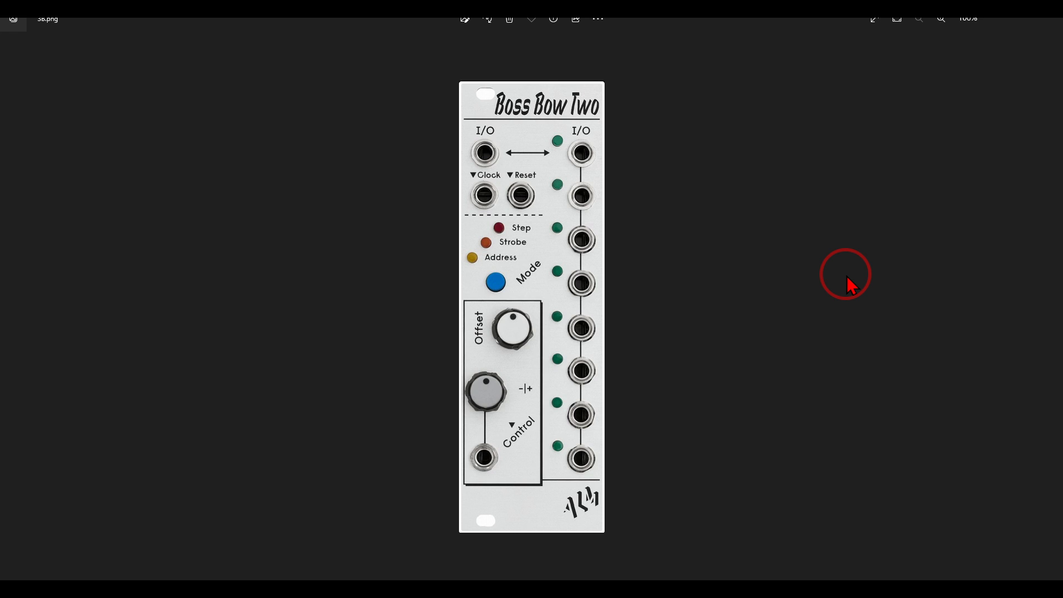
click(1049, 307)
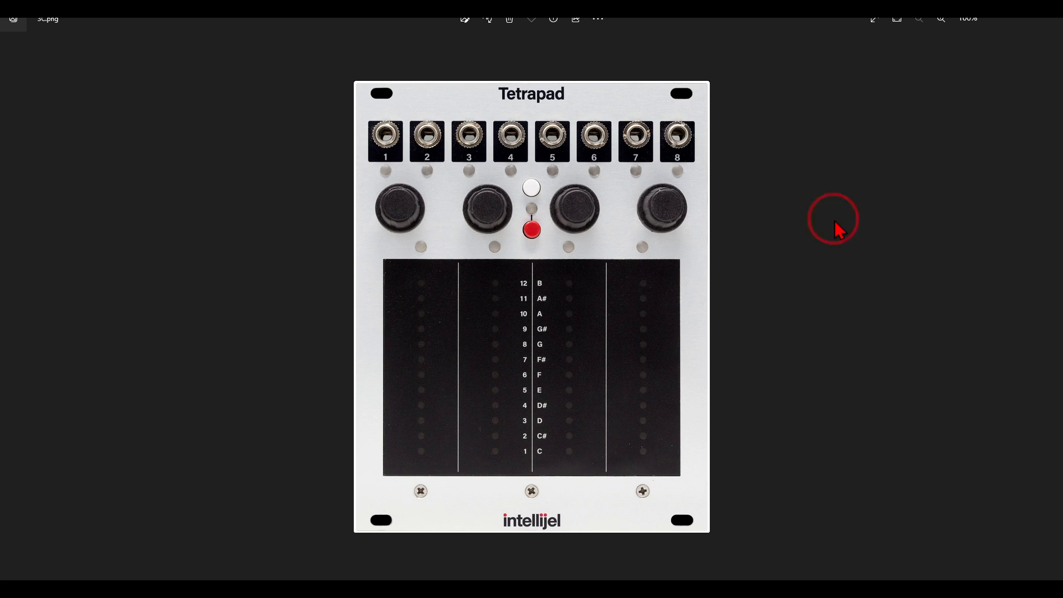
mouse_move(759, 110)
mouse_down()
mouse_move(398, 88)
mouse_move(361, 166)
mouse_move(536, 202)
mouse_move(723, 173)
mouse_move(748, 133)
mouse_move(739, 110)
mouse_up()
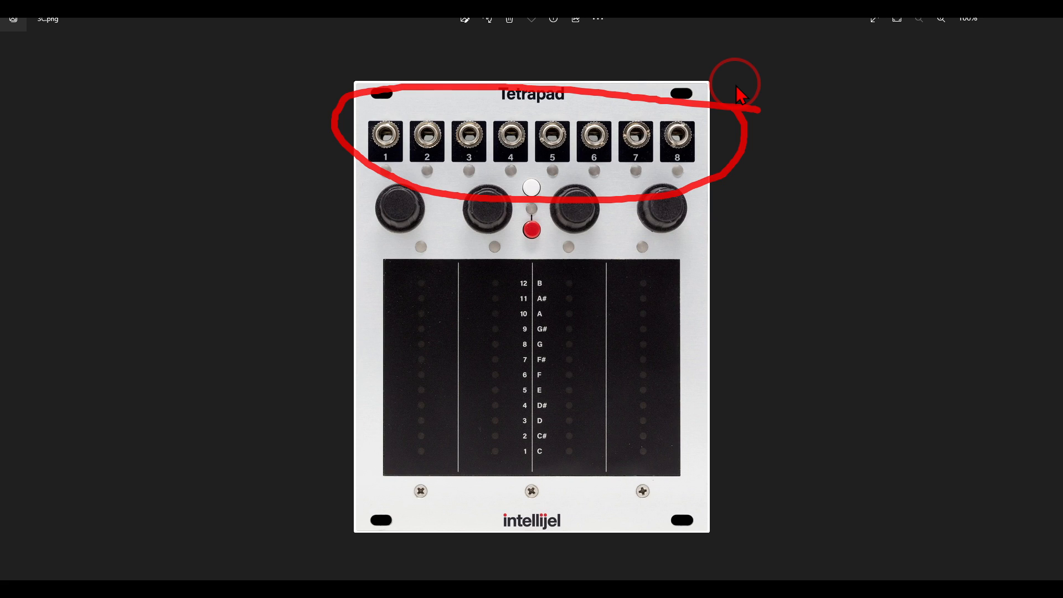
key(Escape)
click(598, 597)
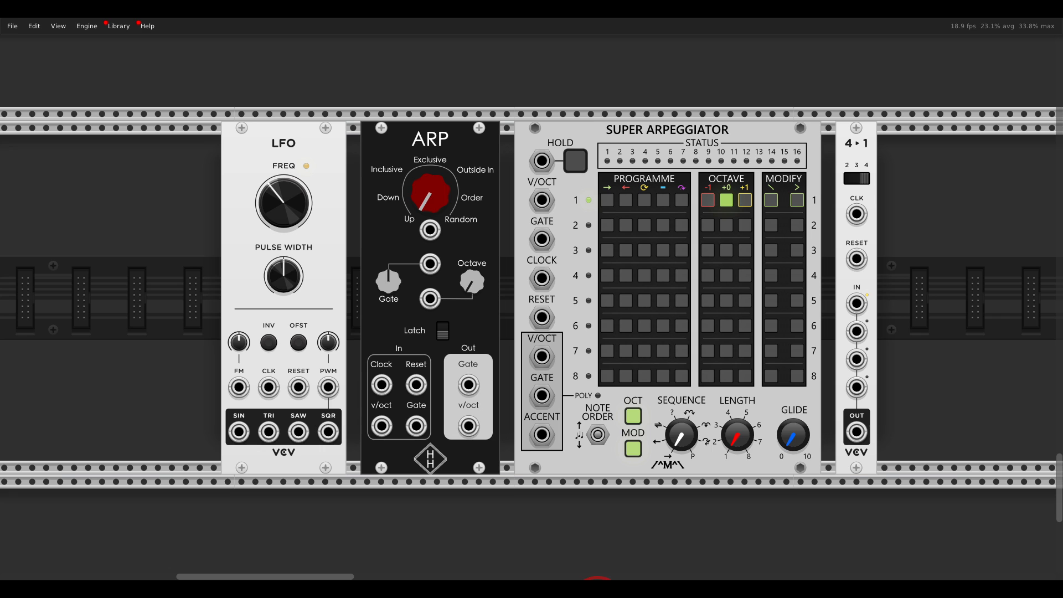